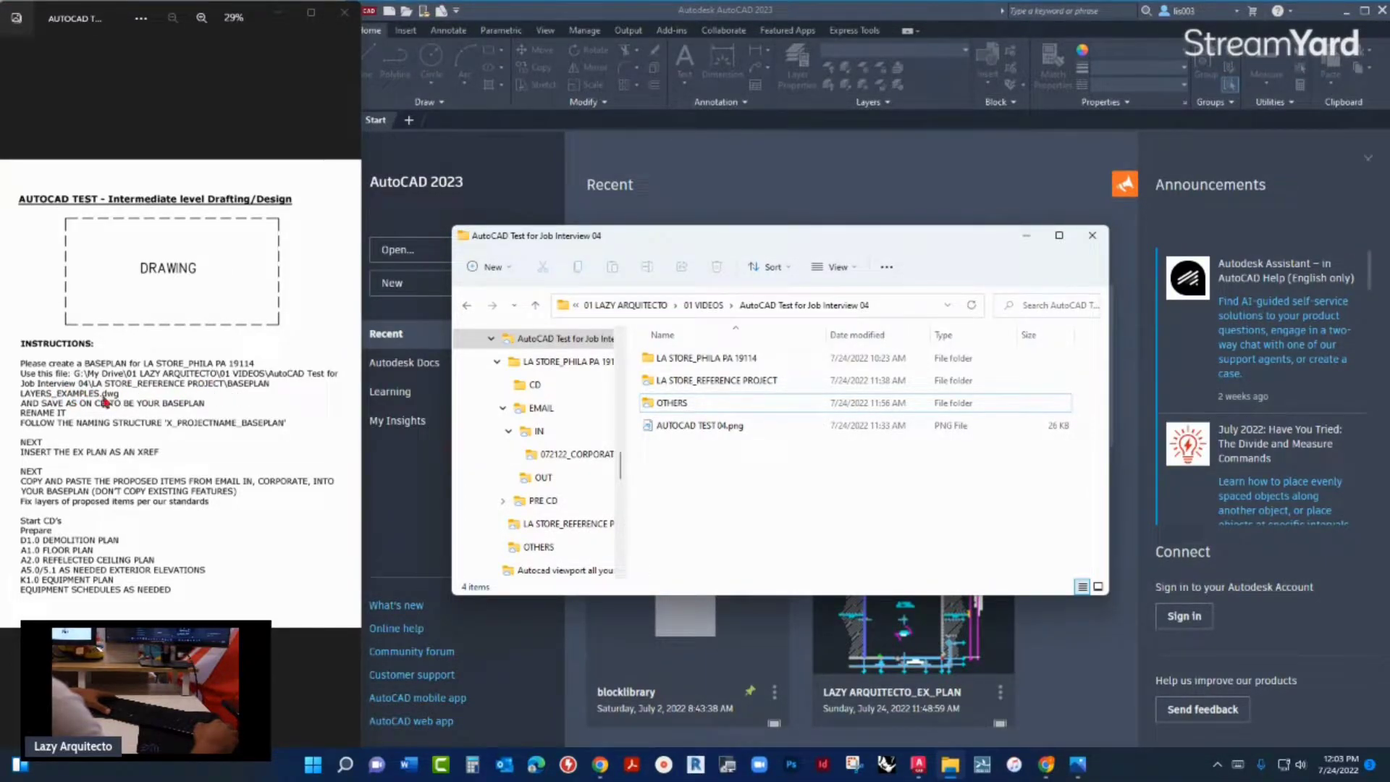
- Open BASEPLAN_LAYERS_EXAMPLES.dwg from OTHERS > LA STORE_REFERENCE PROJECT in AutoCAD
click(678, 404)
double_click(696, 381)
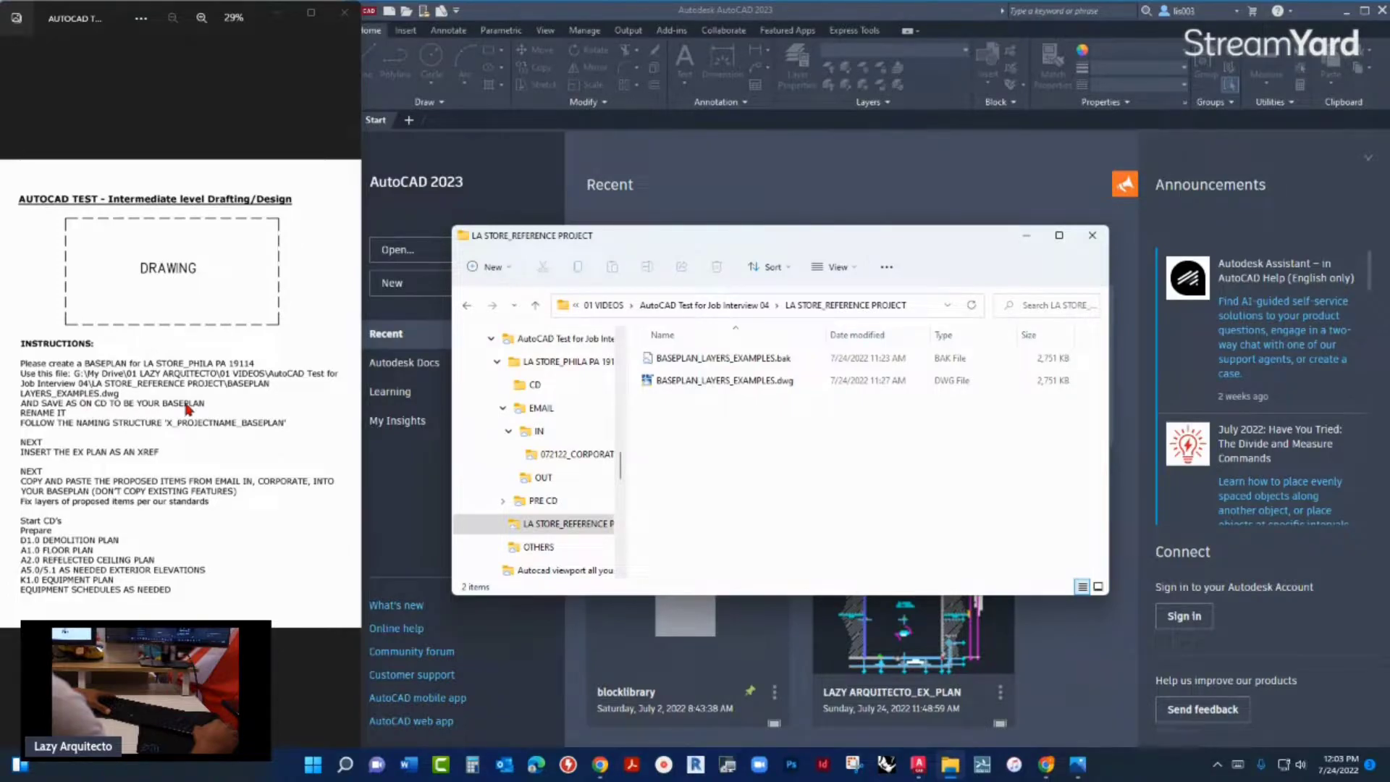
click(711, 385)
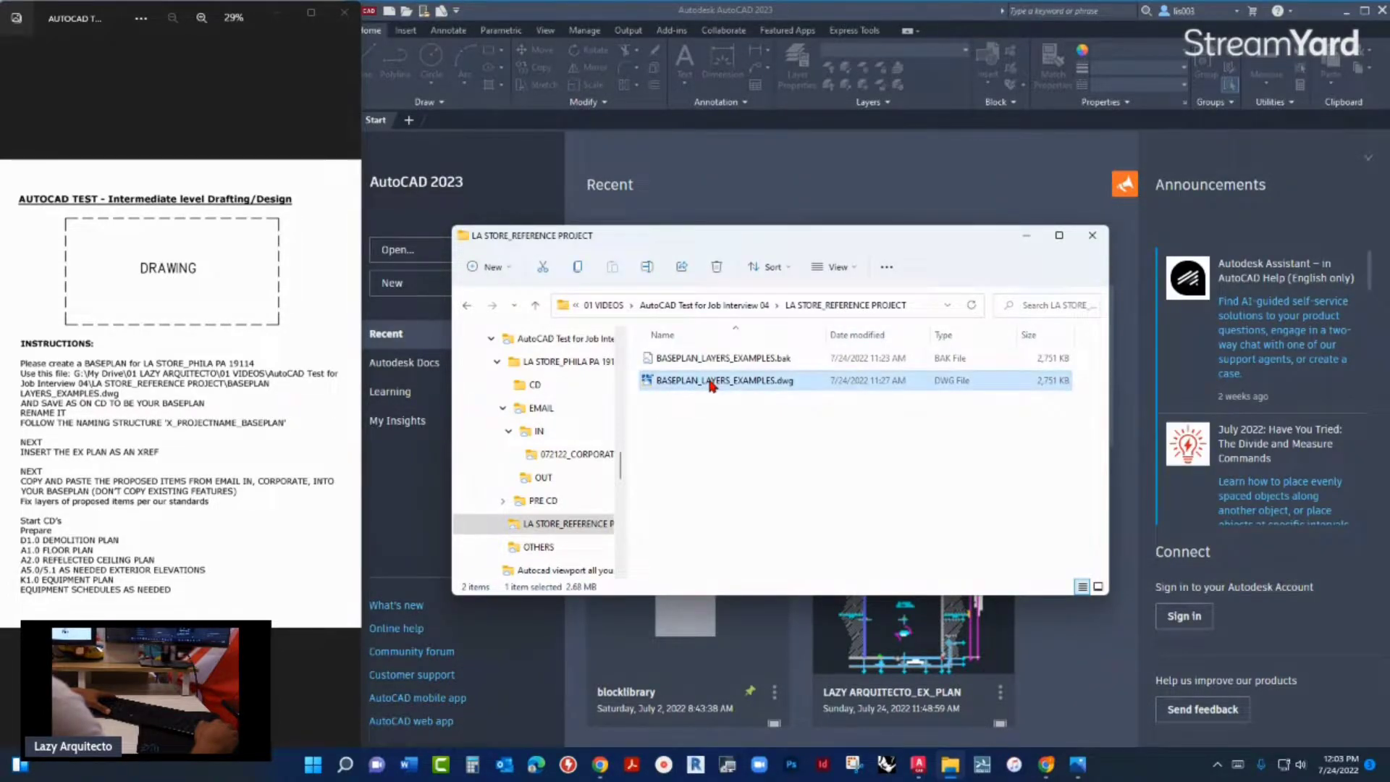
double_click(712, 382)
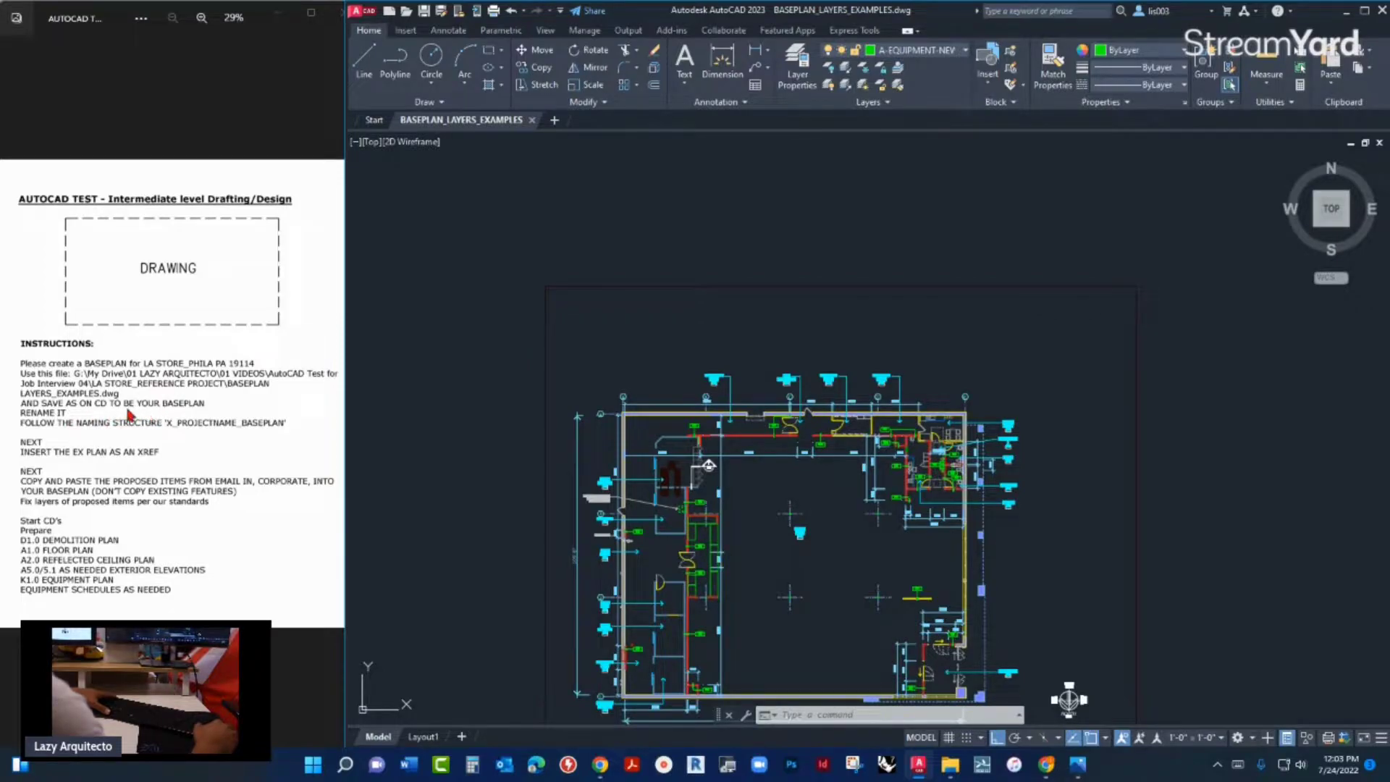
- Review the PDF instructions, then start Save As on the drawing from the application menu
click(34, 418)
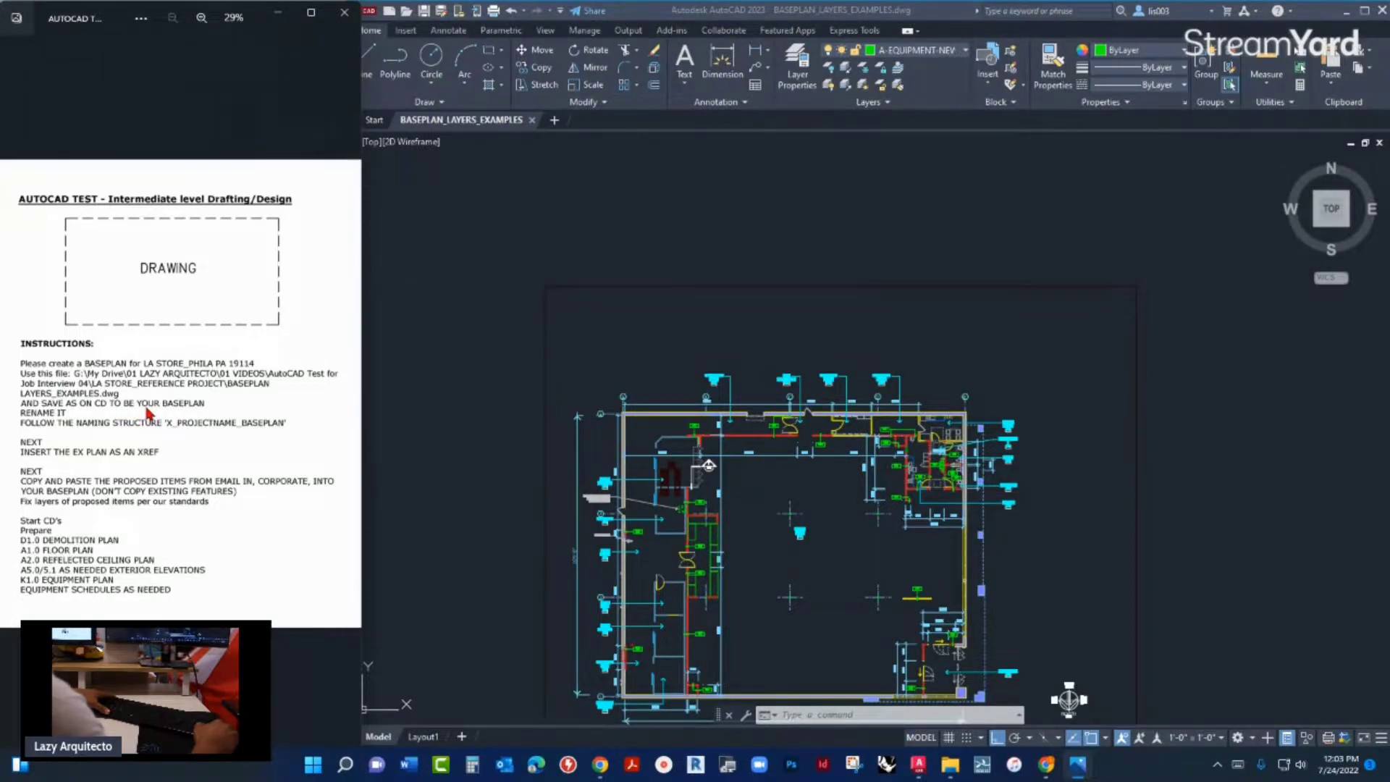
click(459, 255)
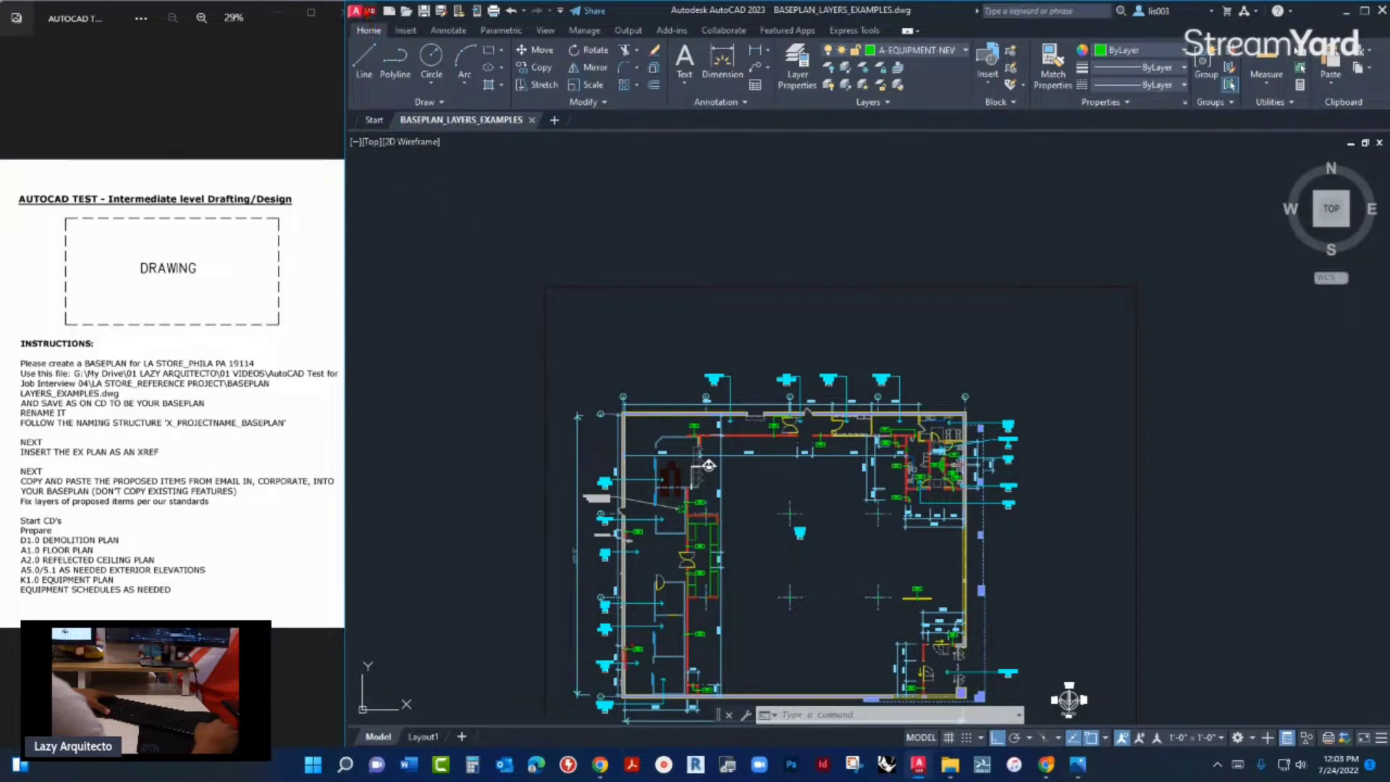
click(358, 11)
click(411, 202)
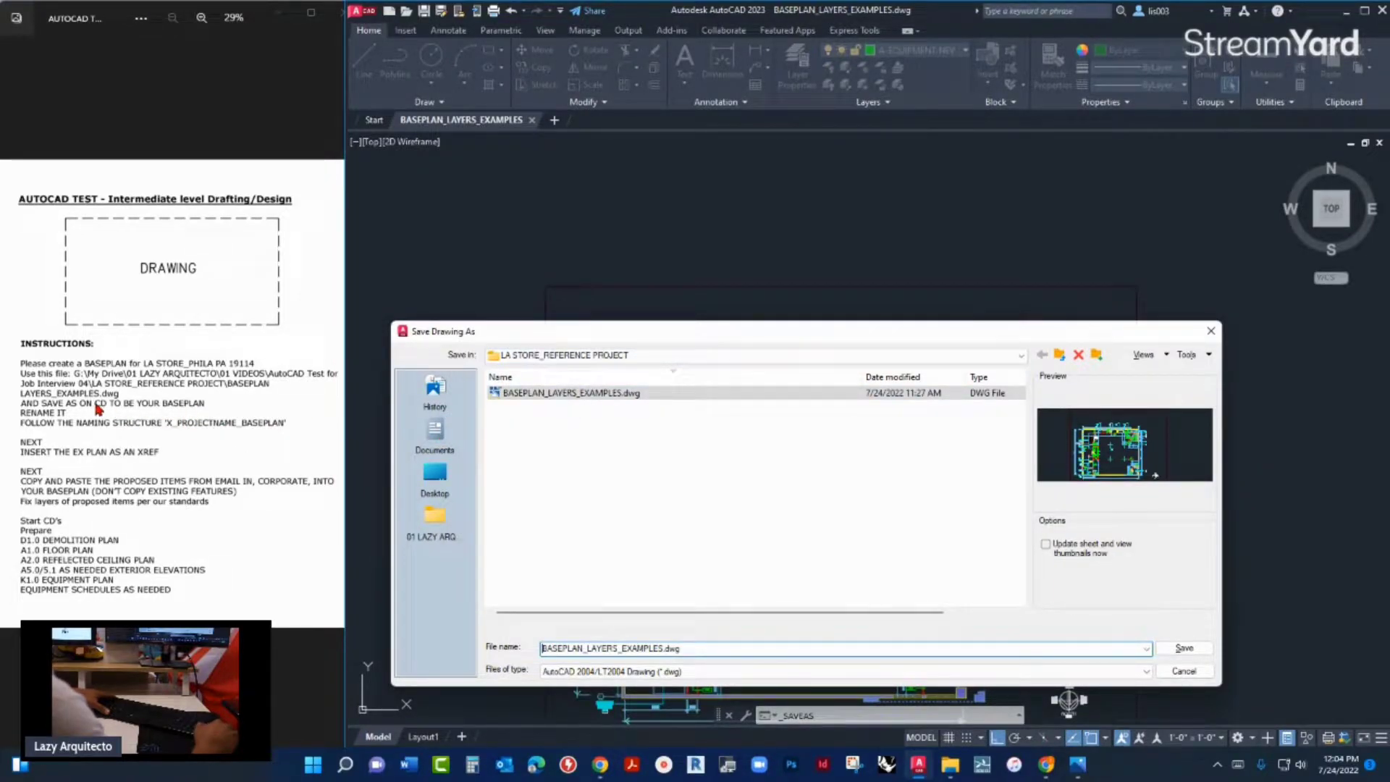
- Set the save location to the CD folder inside LA STORE_PHILA PA 19114
drag(64, 372, 92, 373)
click(934, 356)
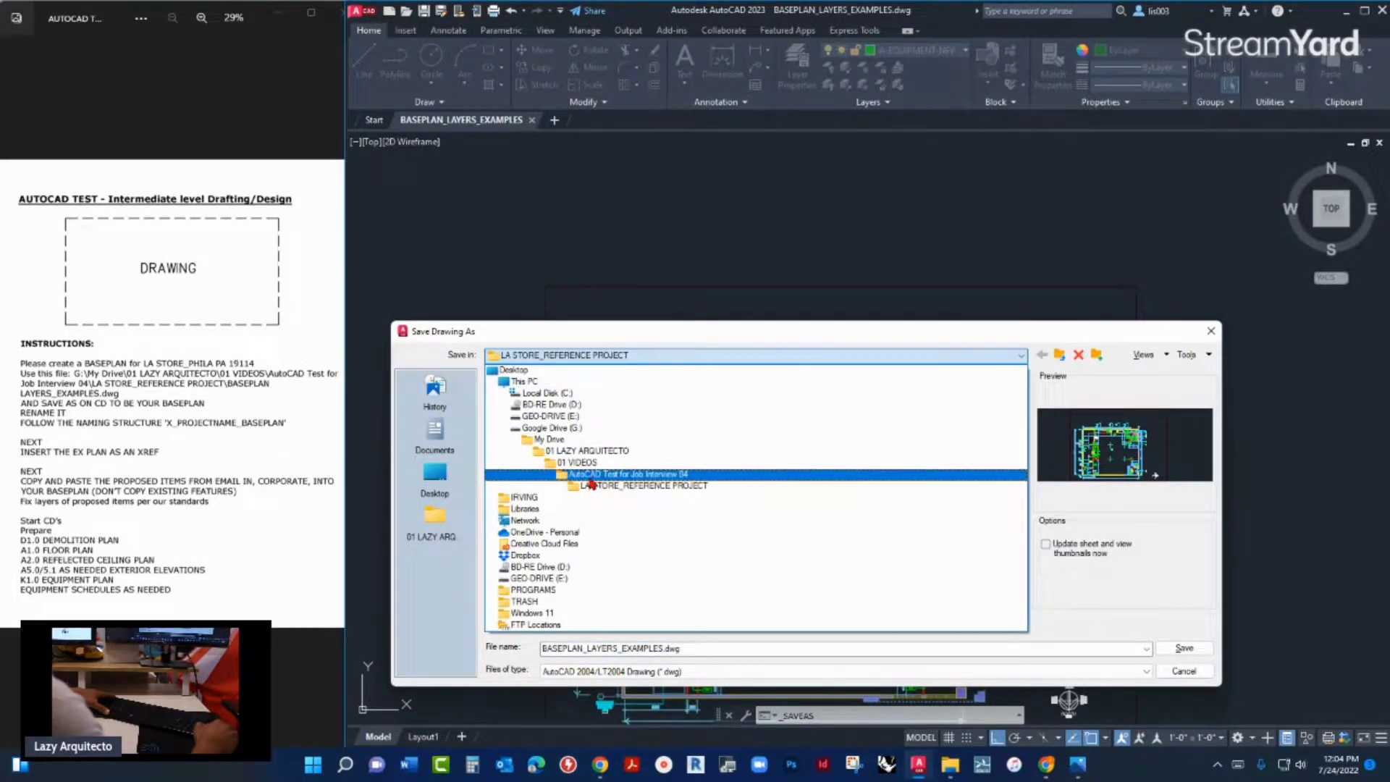
click(579, 473)
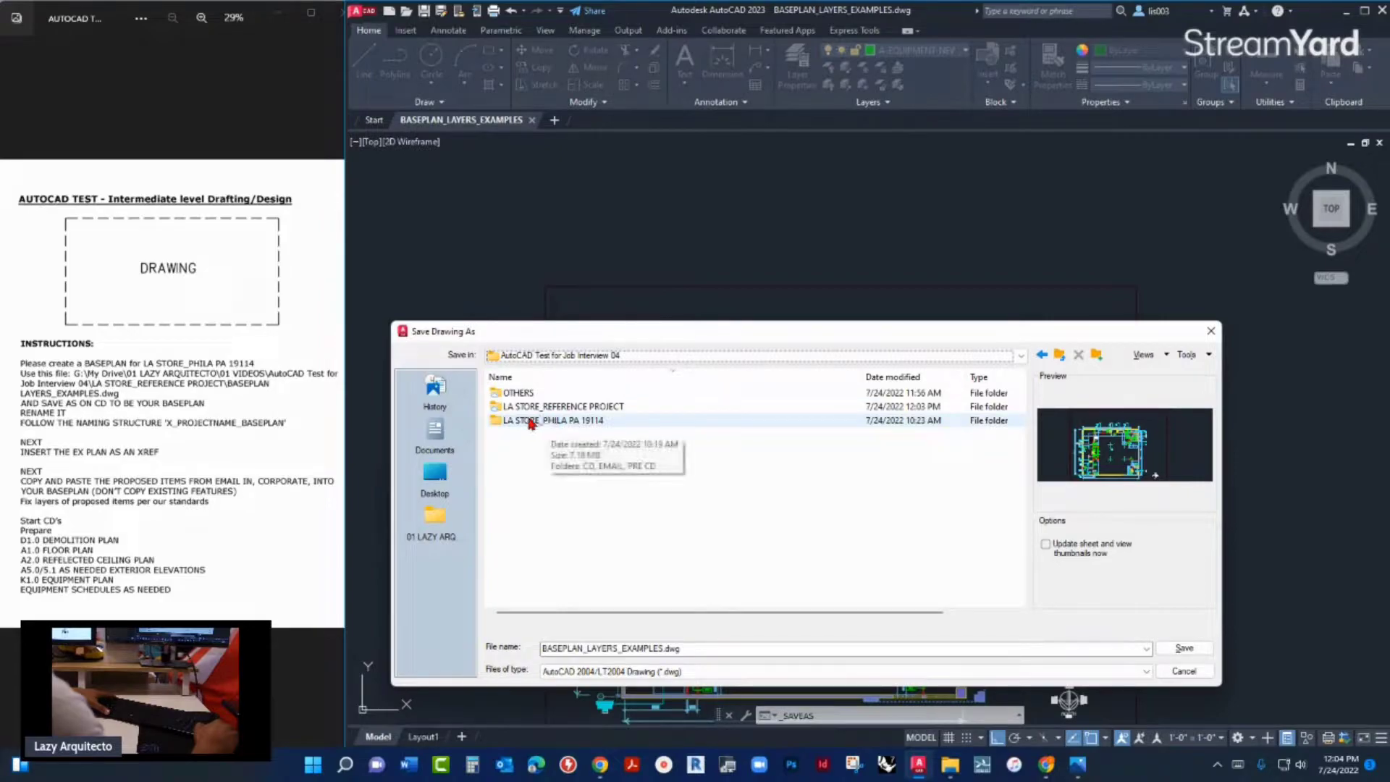
click(558, 421)
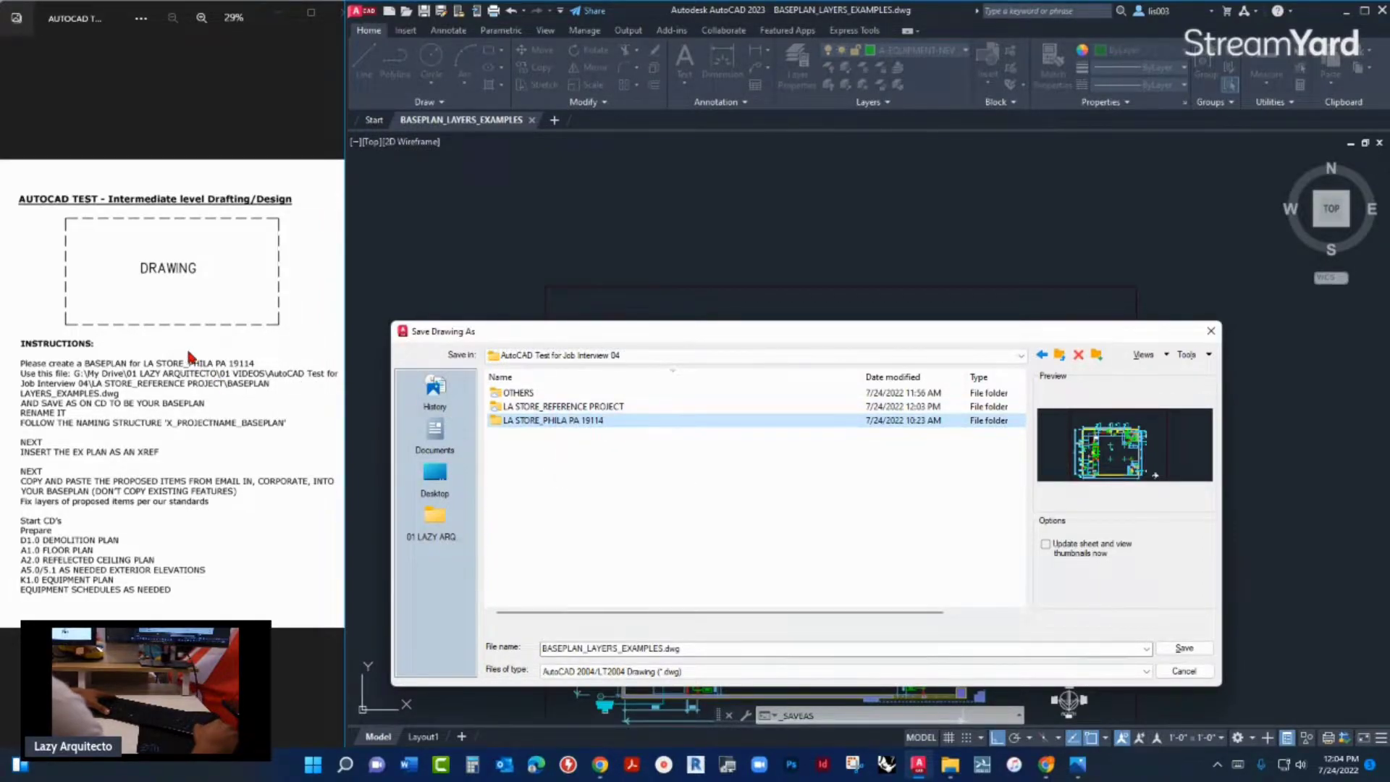
double_click(515, 424)
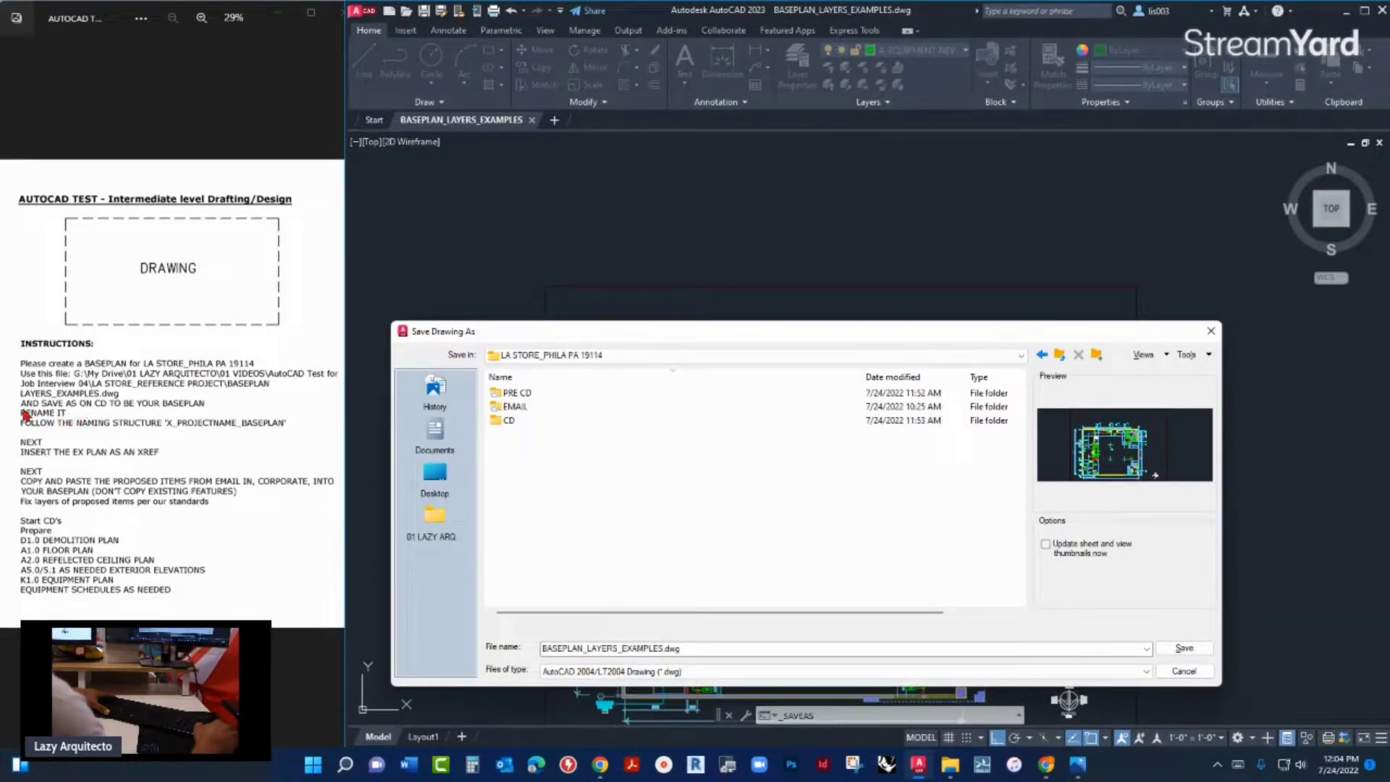
double_click(515, 423)
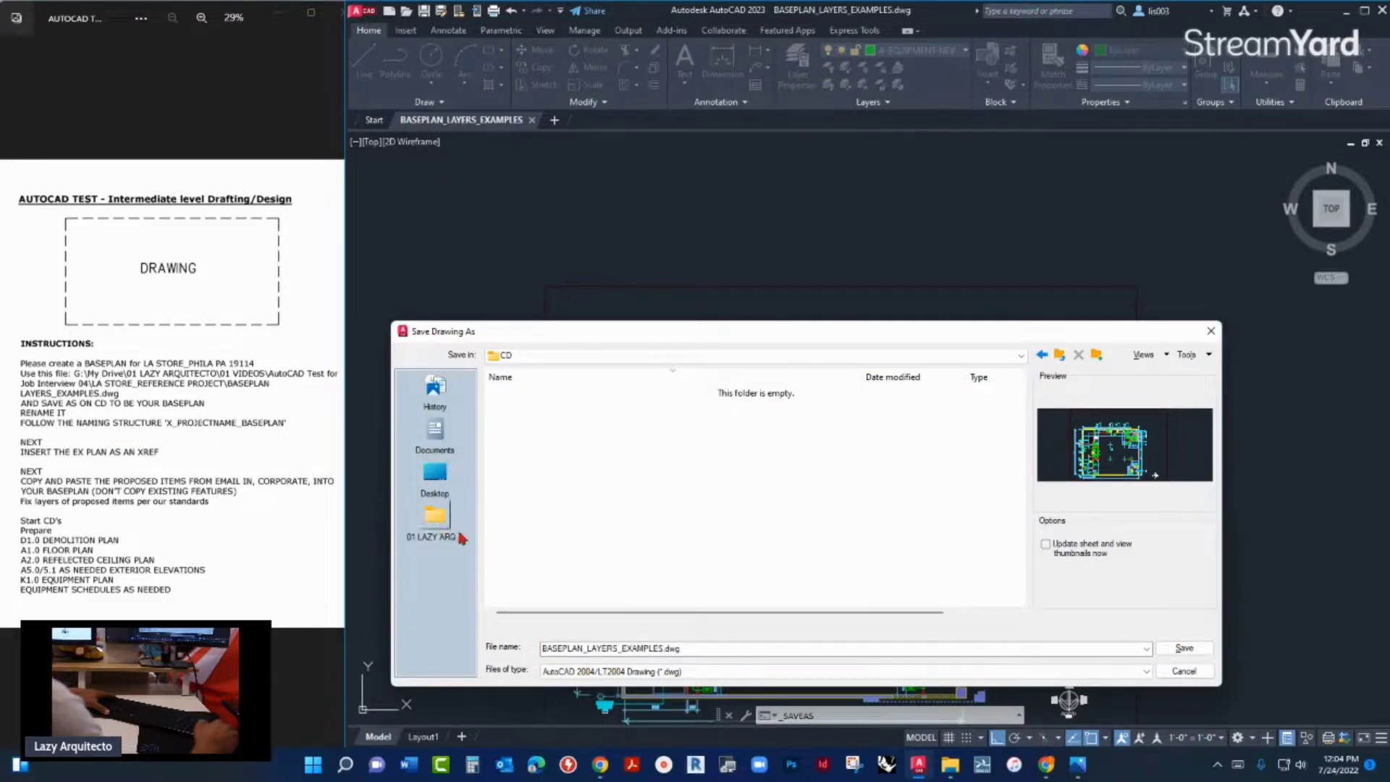
- Name the file X_LA STORE_BASEPLAN.dwg and save it
double_click(644, 648)
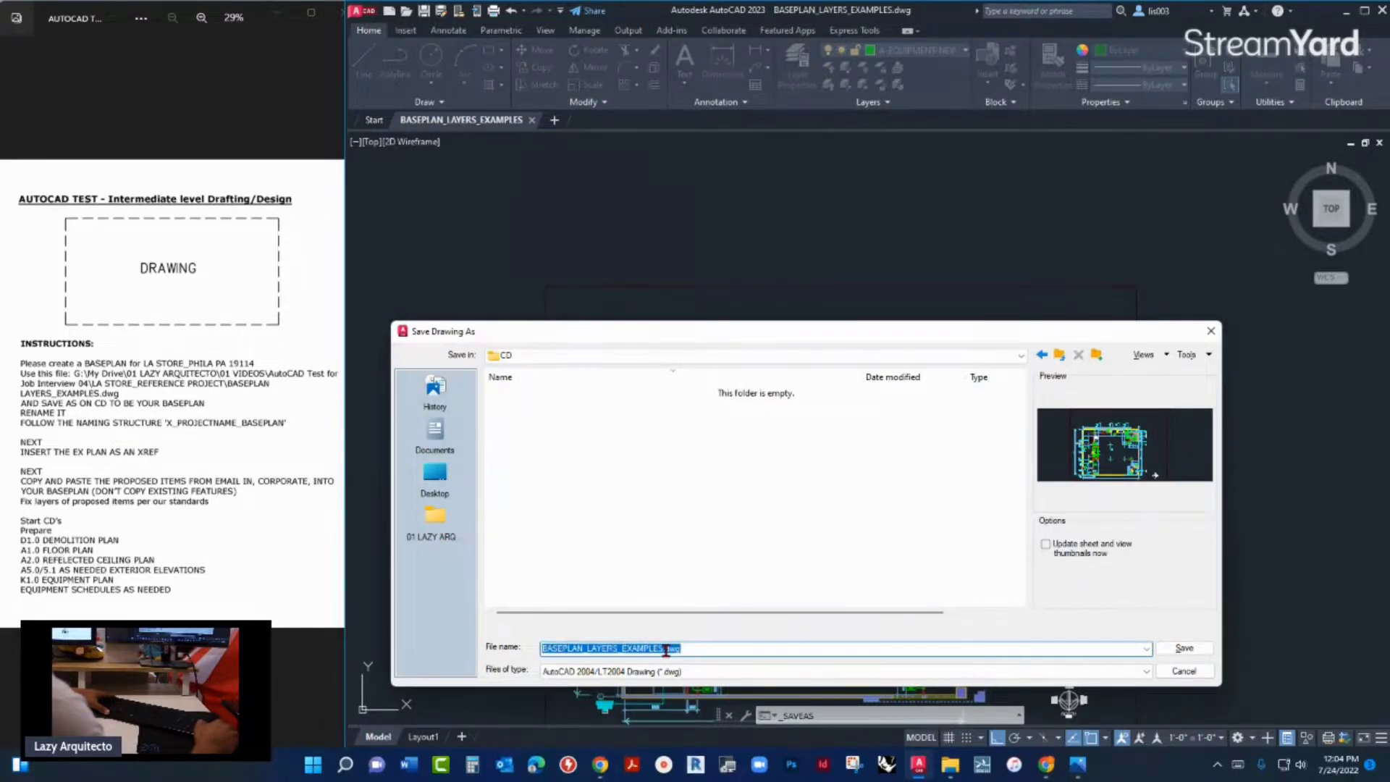
drag(659, 646, 542, 648)
key(Delete)
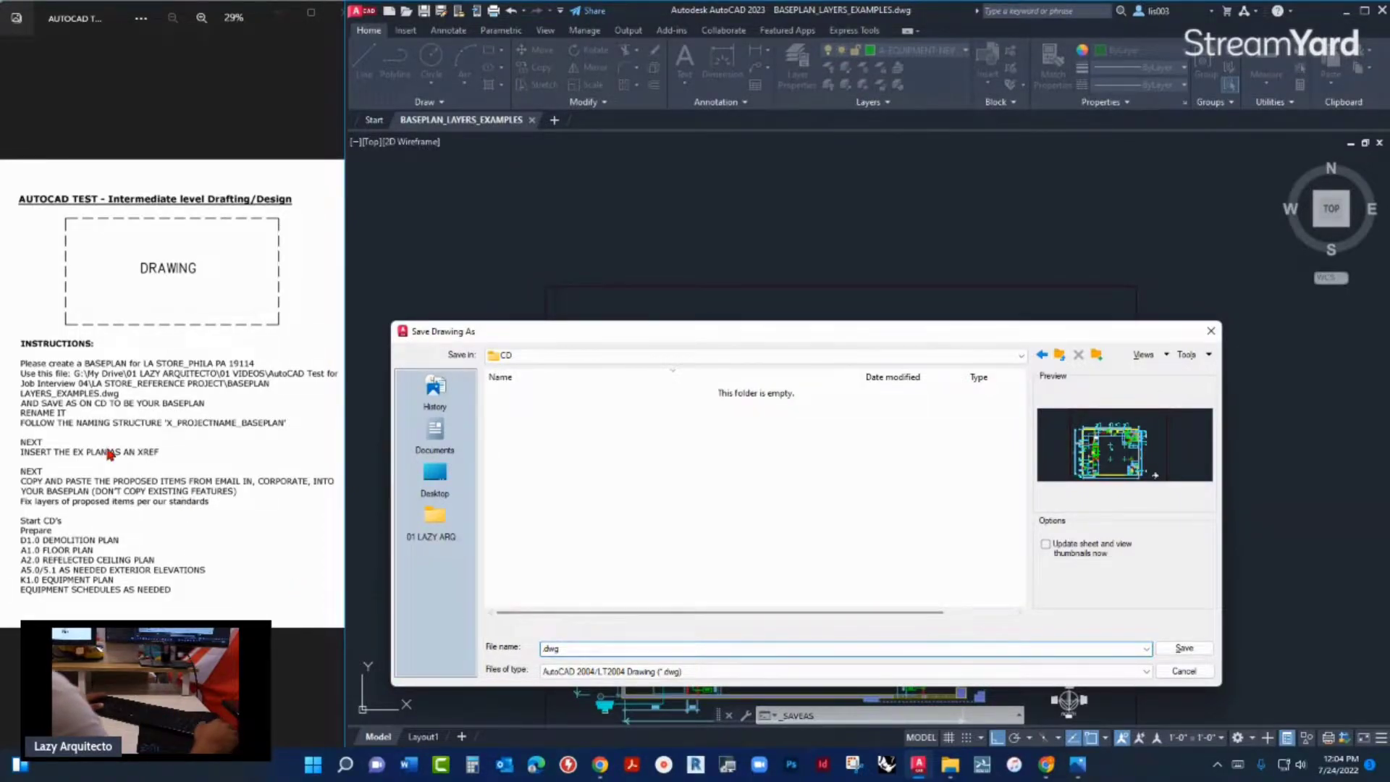
text(X)
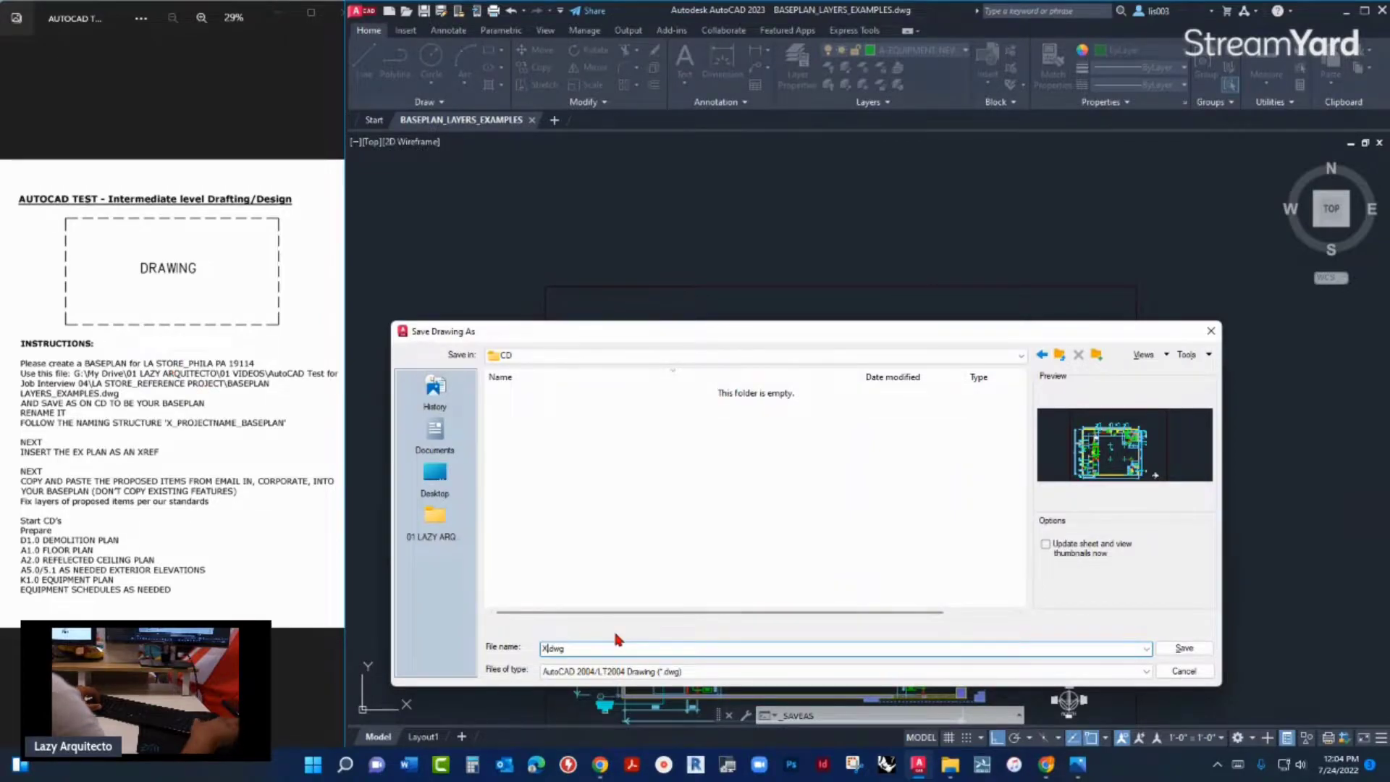
text(_)
key(BackSpace)
text(LASTORE)
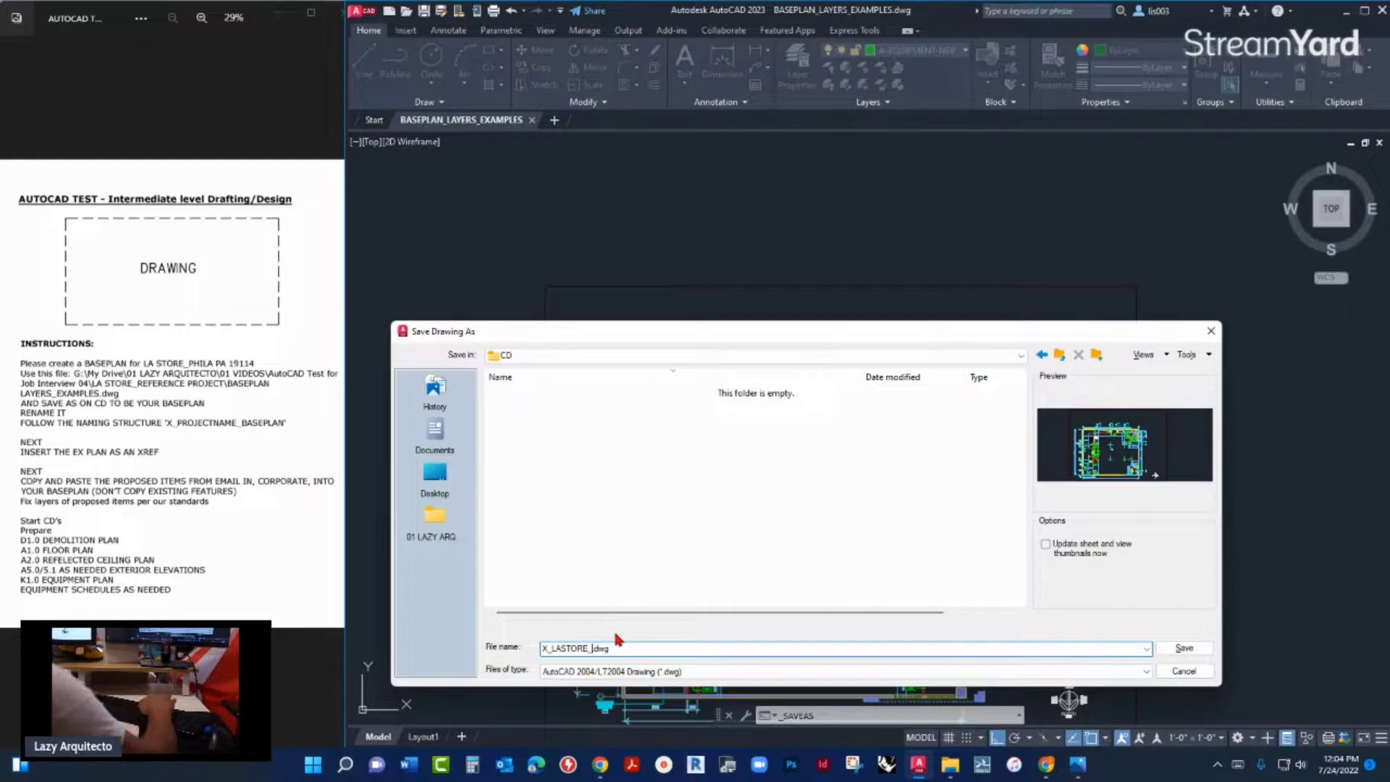
text(_)
click(566, 648)
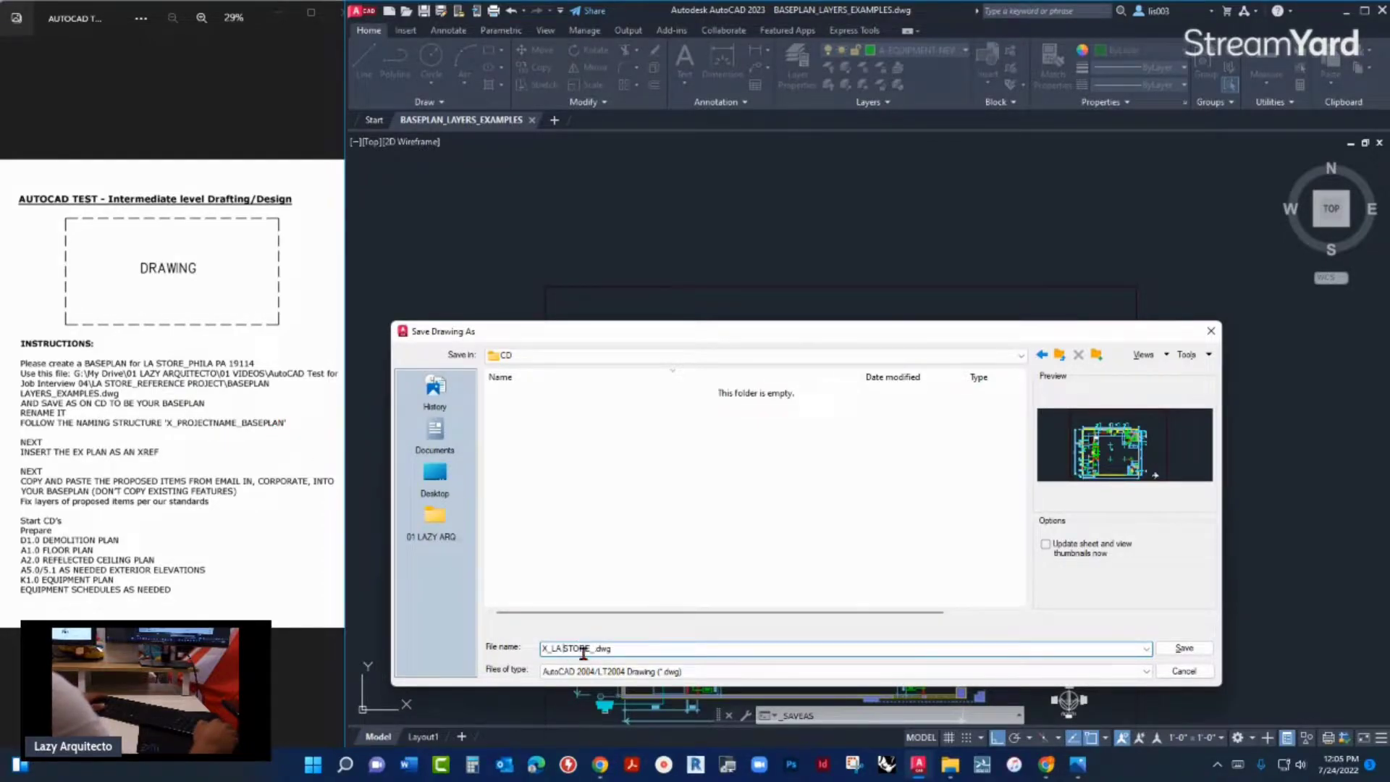
text(_)
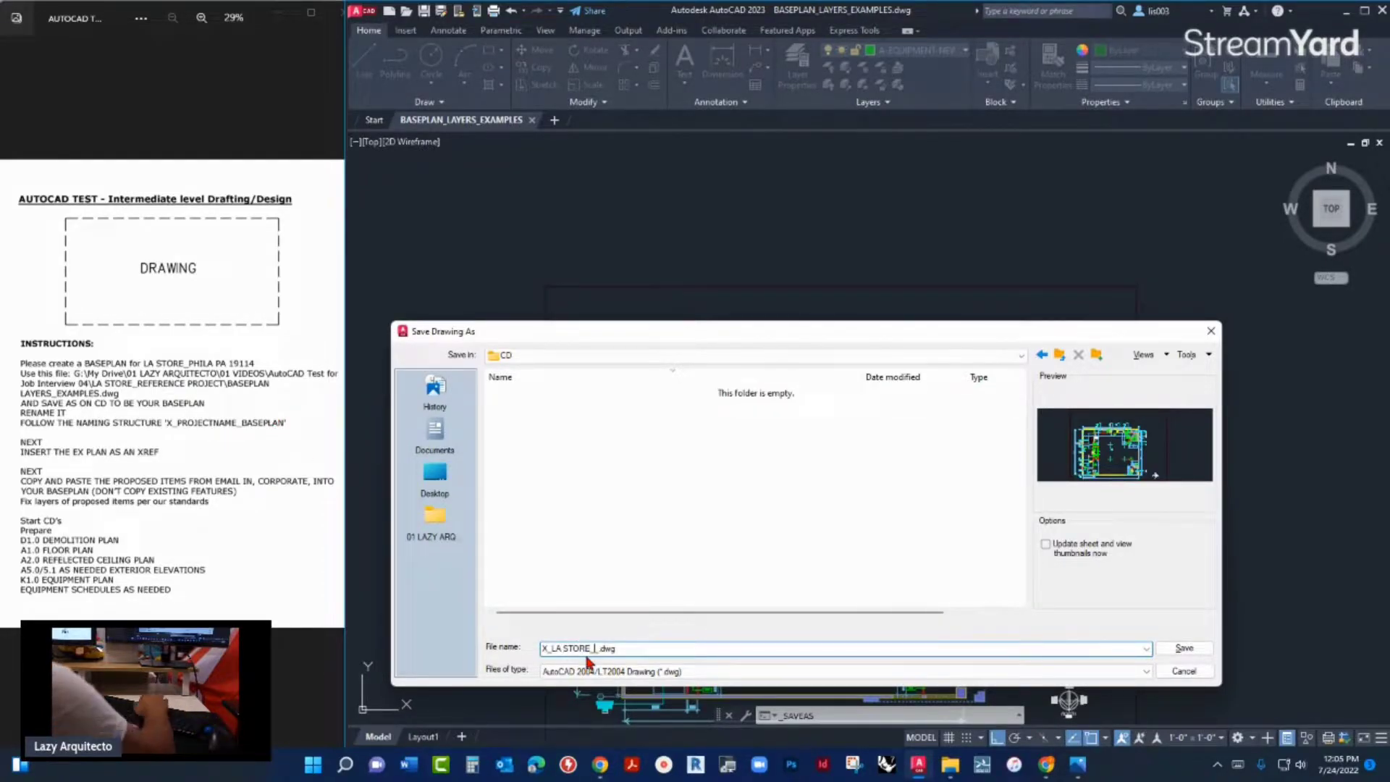
text(BASEPLAN)
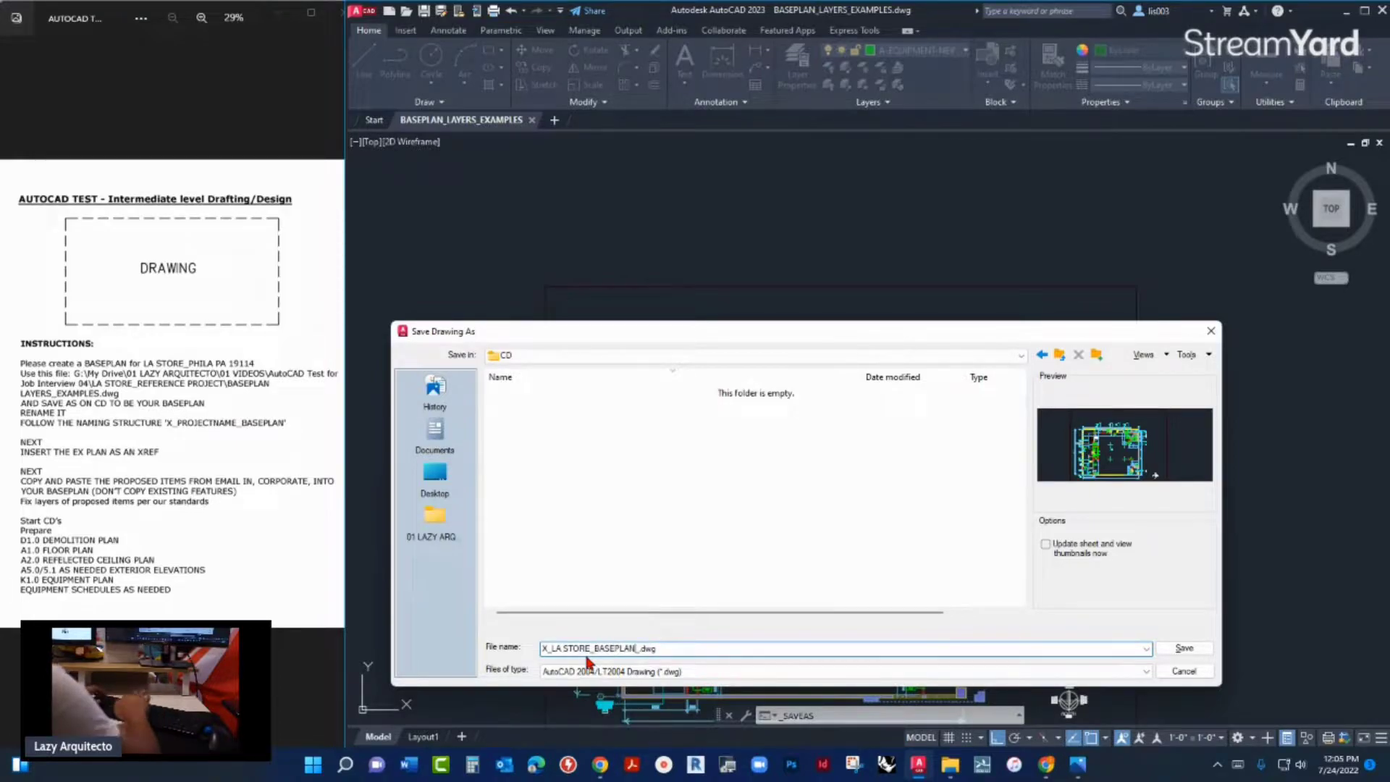
key(Delete)
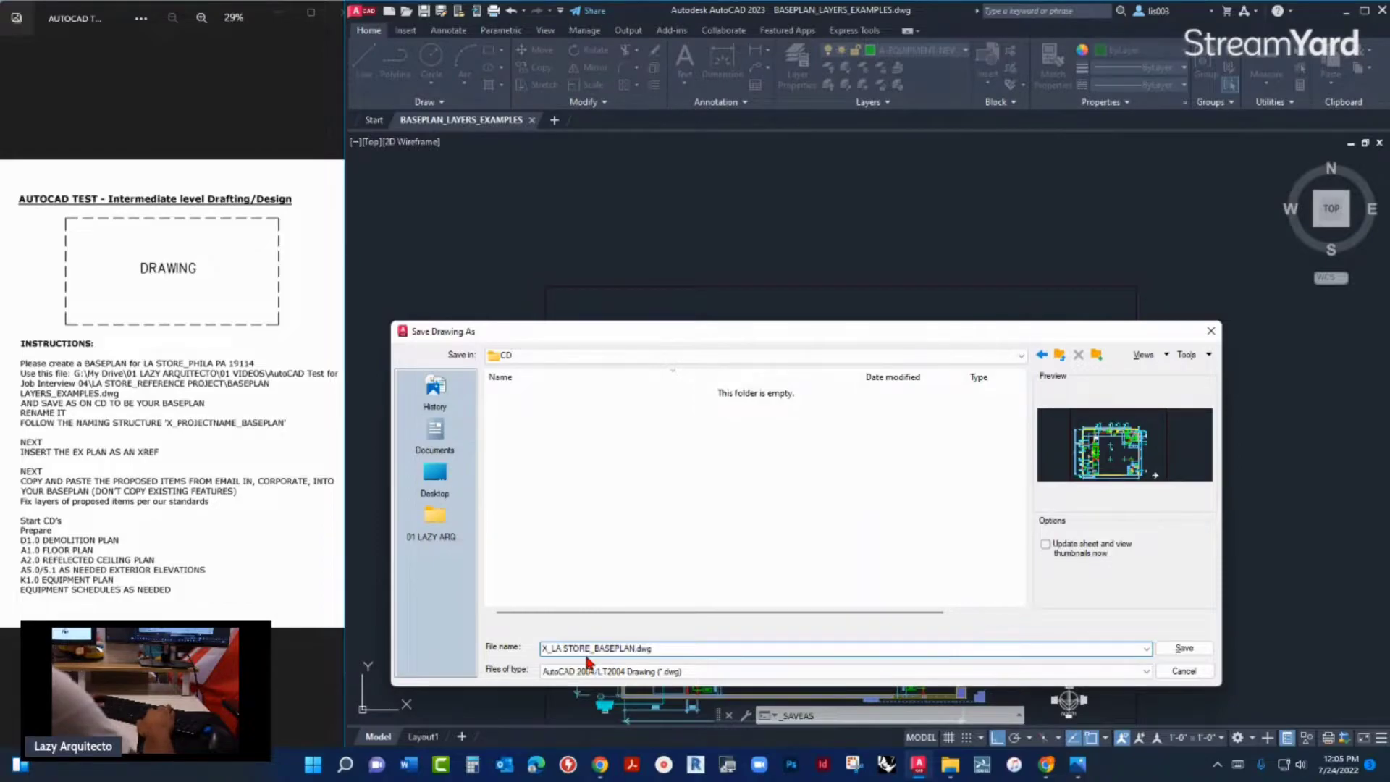
key(Return)
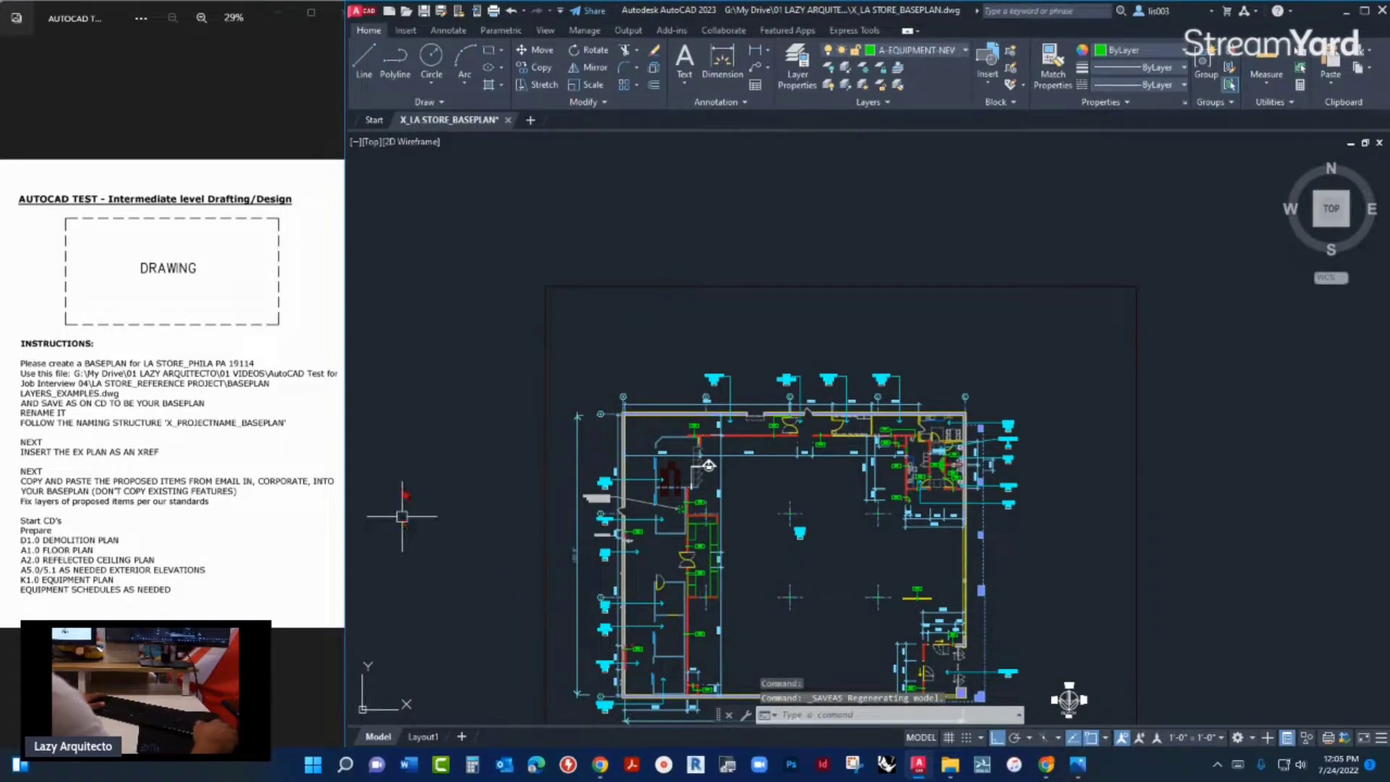
- Attach LAZY ARQUITECTO_EX_PLAN.dwg from PRE CD as an xref at 1.00 scale with XA
mouse_move(420, 129)
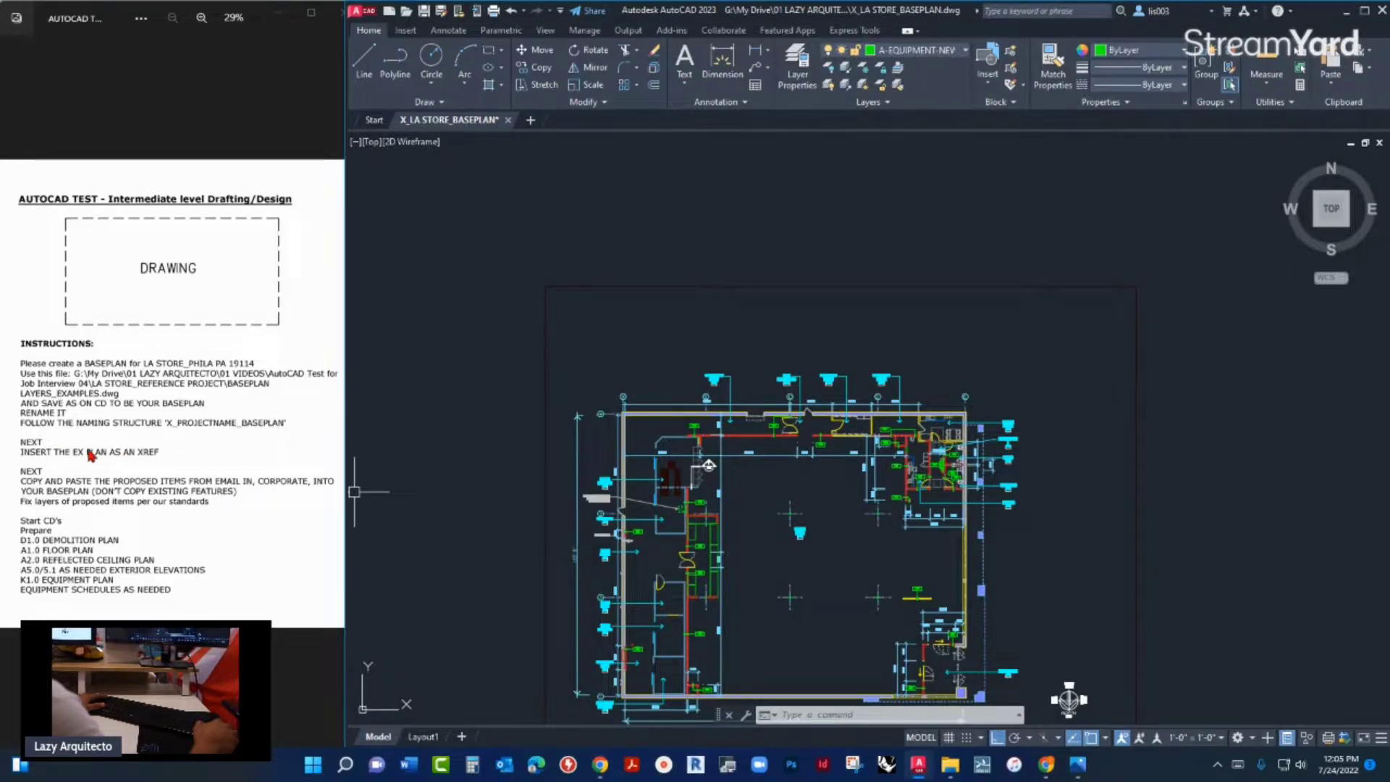
click(480, 439)
text(X)
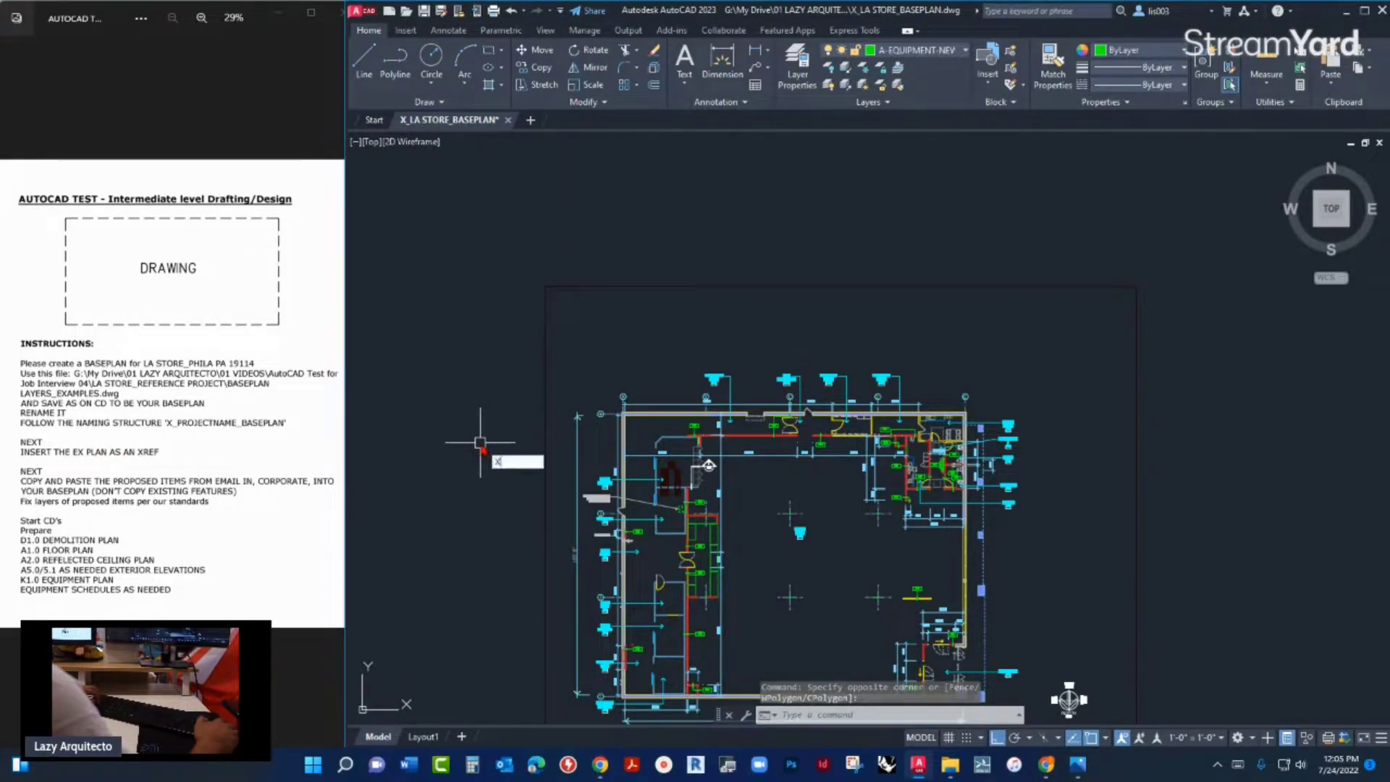
text(A)
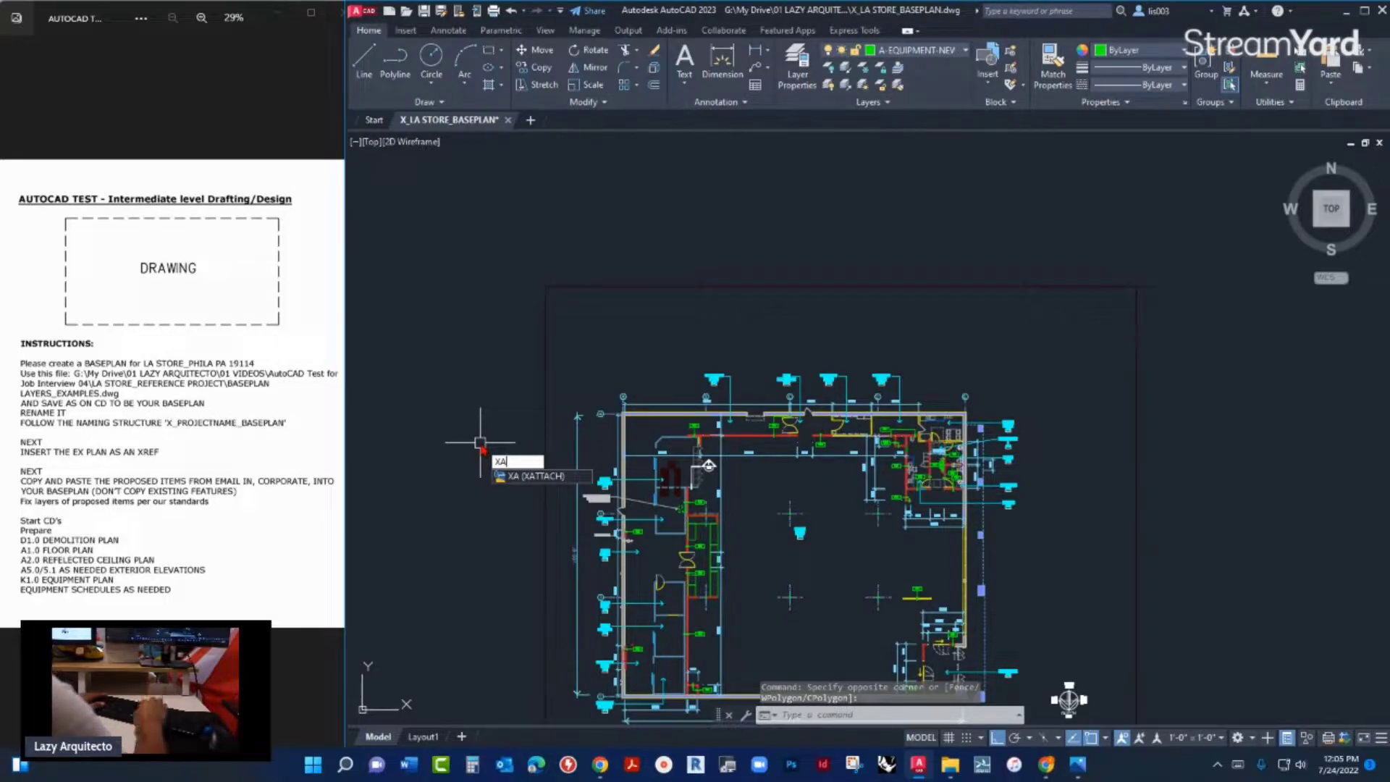
key(Return)
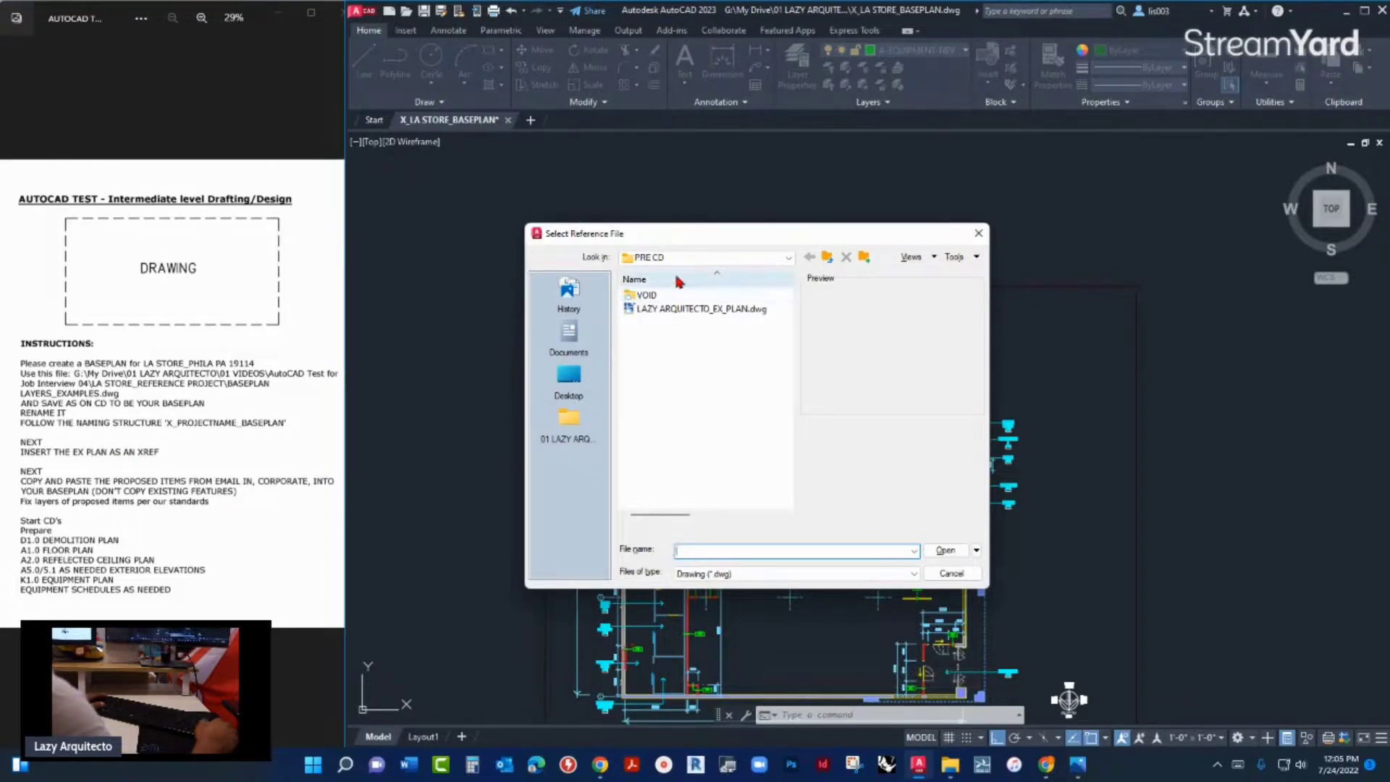
click(787, 258)
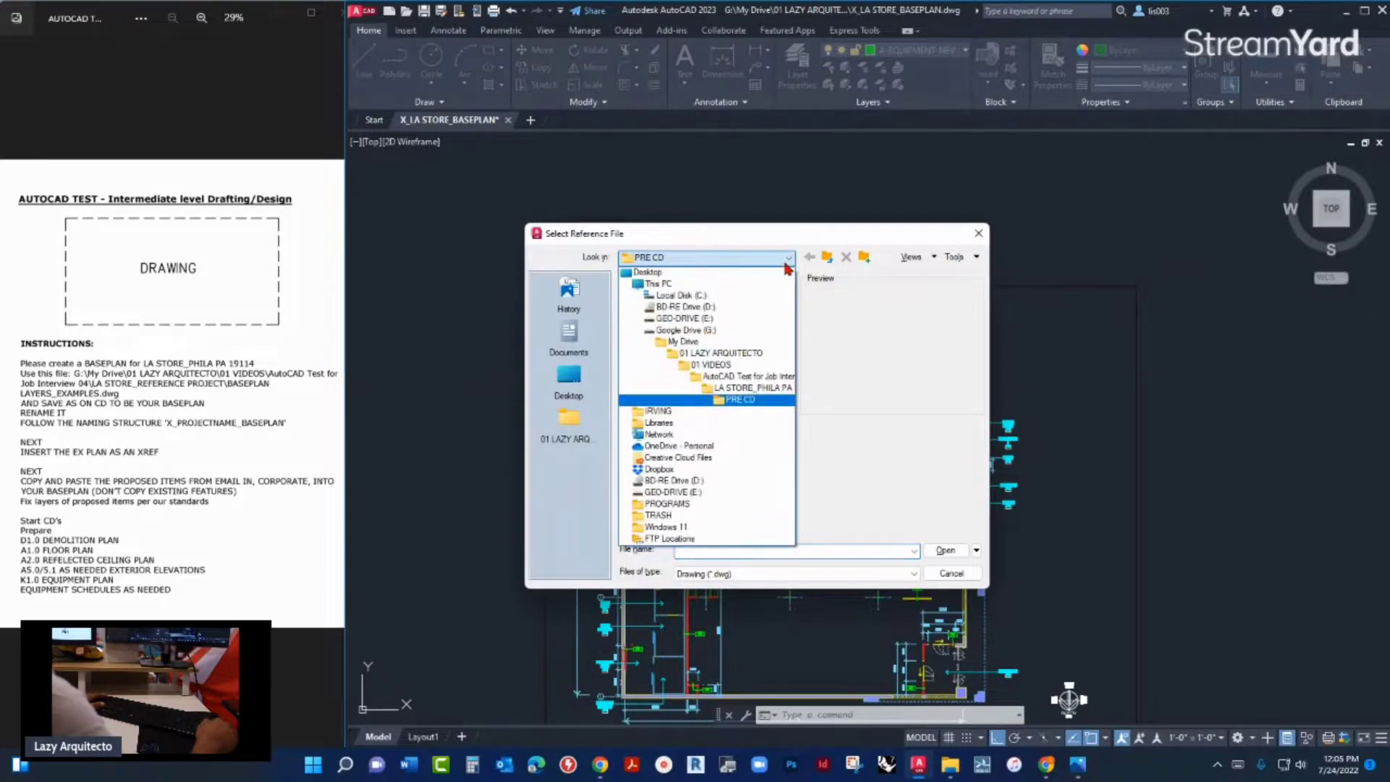
click(746, 387)
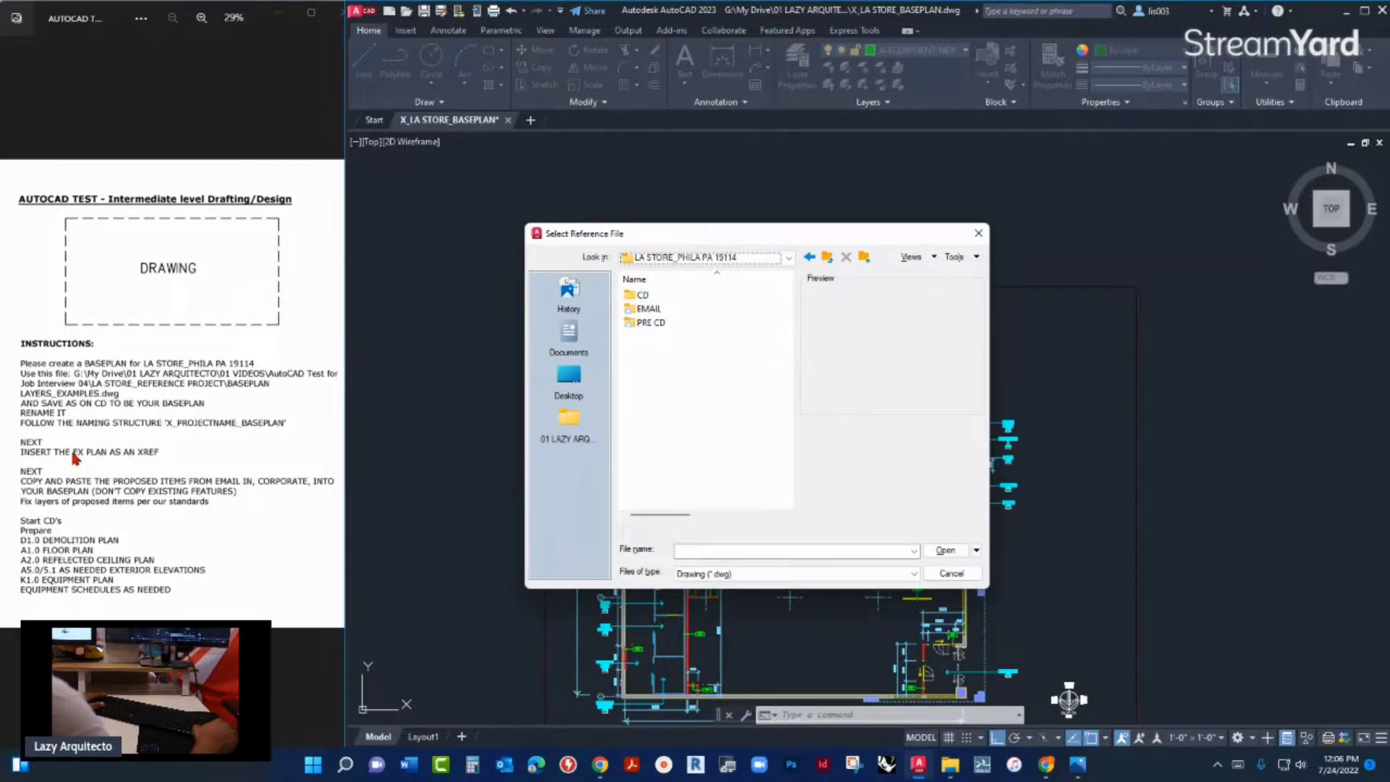
double_click(651, 322)
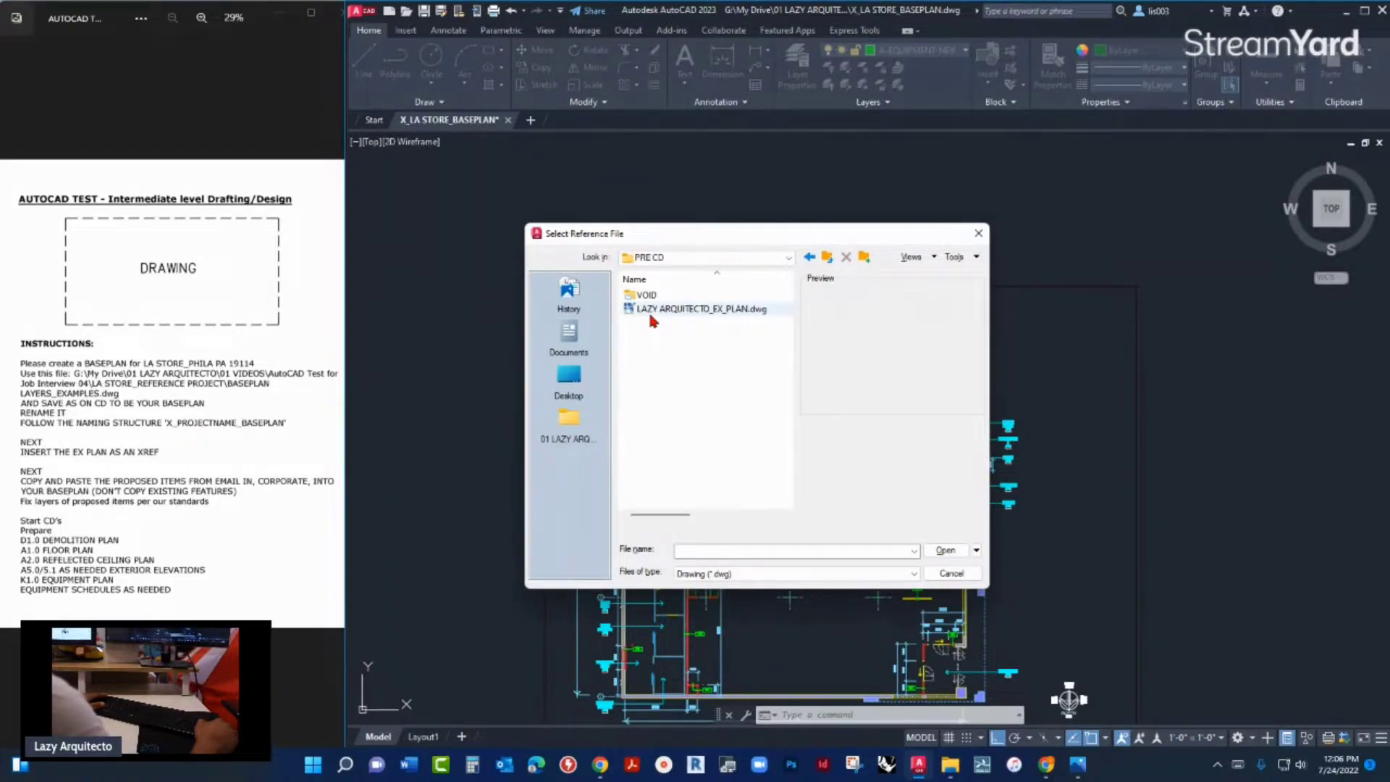
click(714, 317)
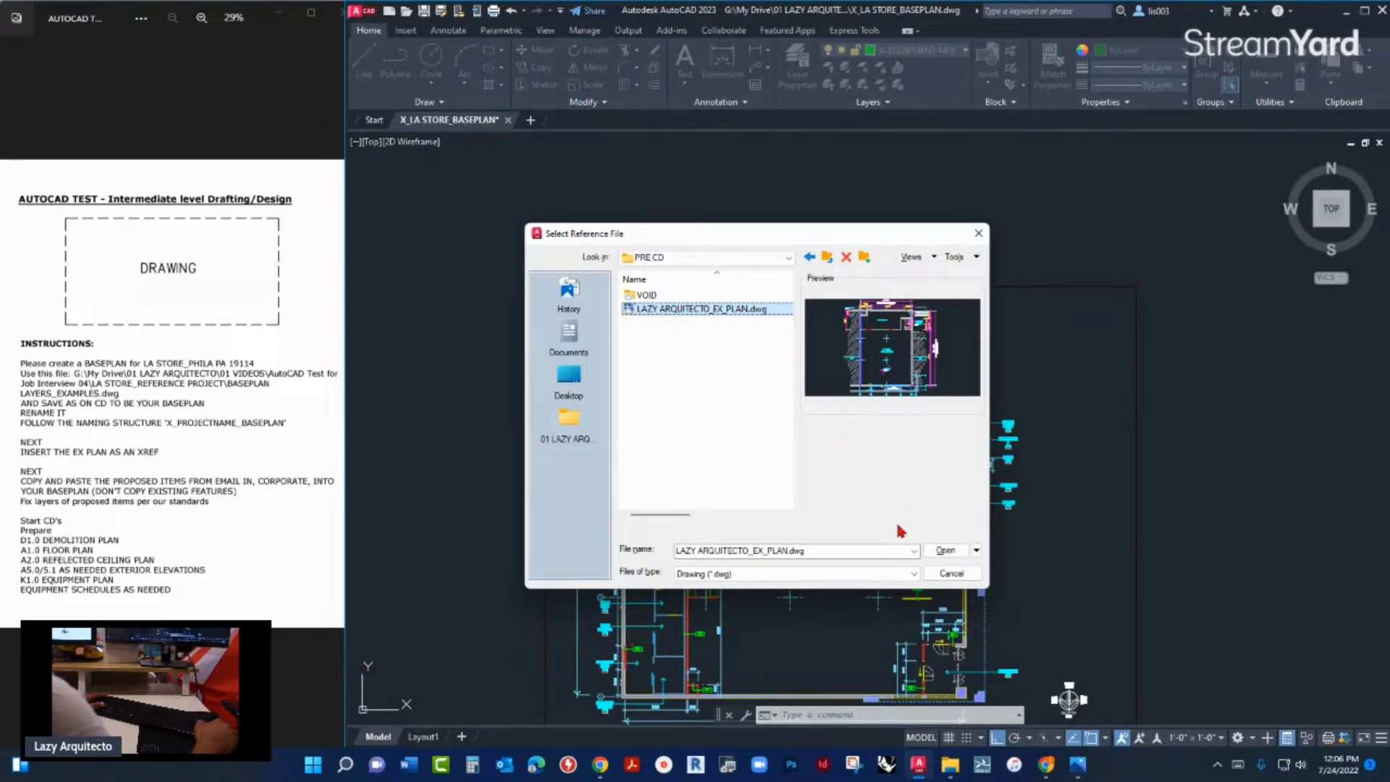
click(935, 554)
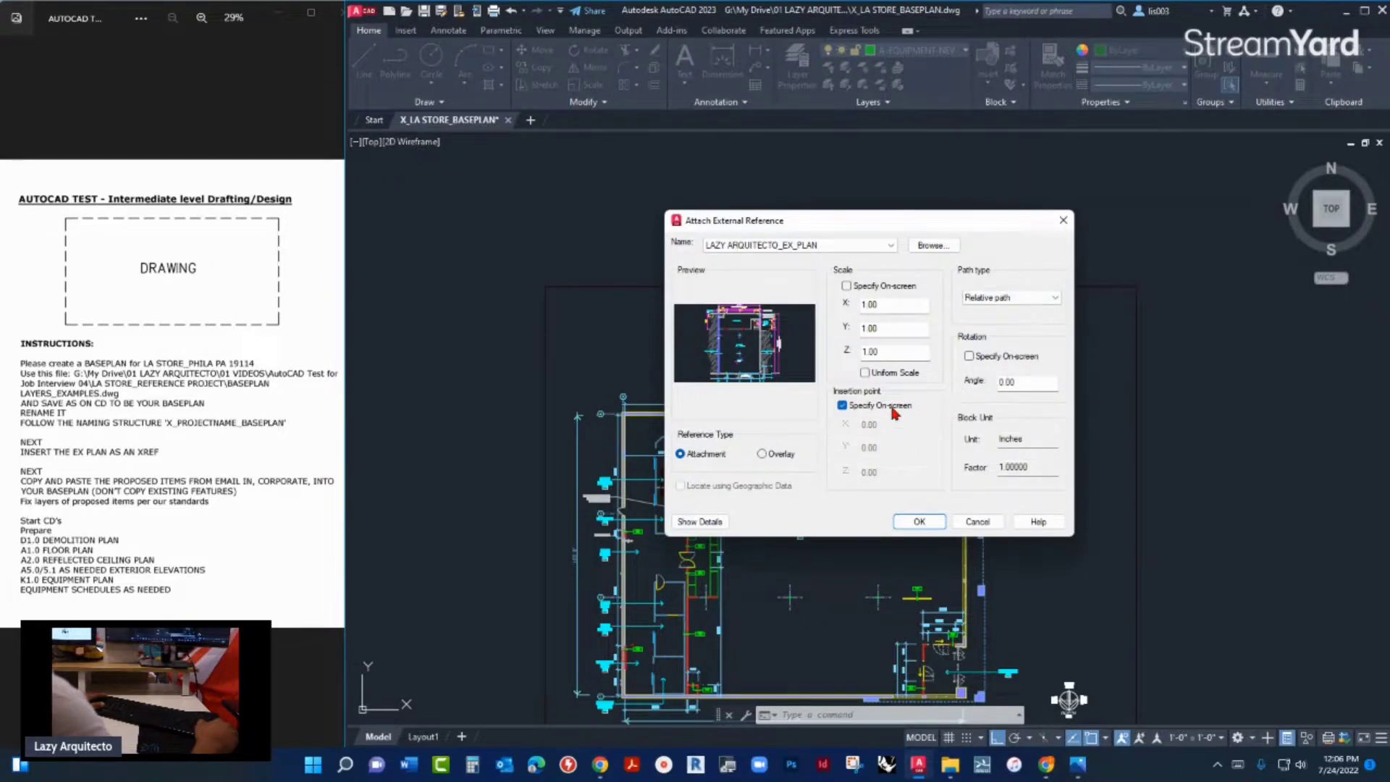
click(919, 522)
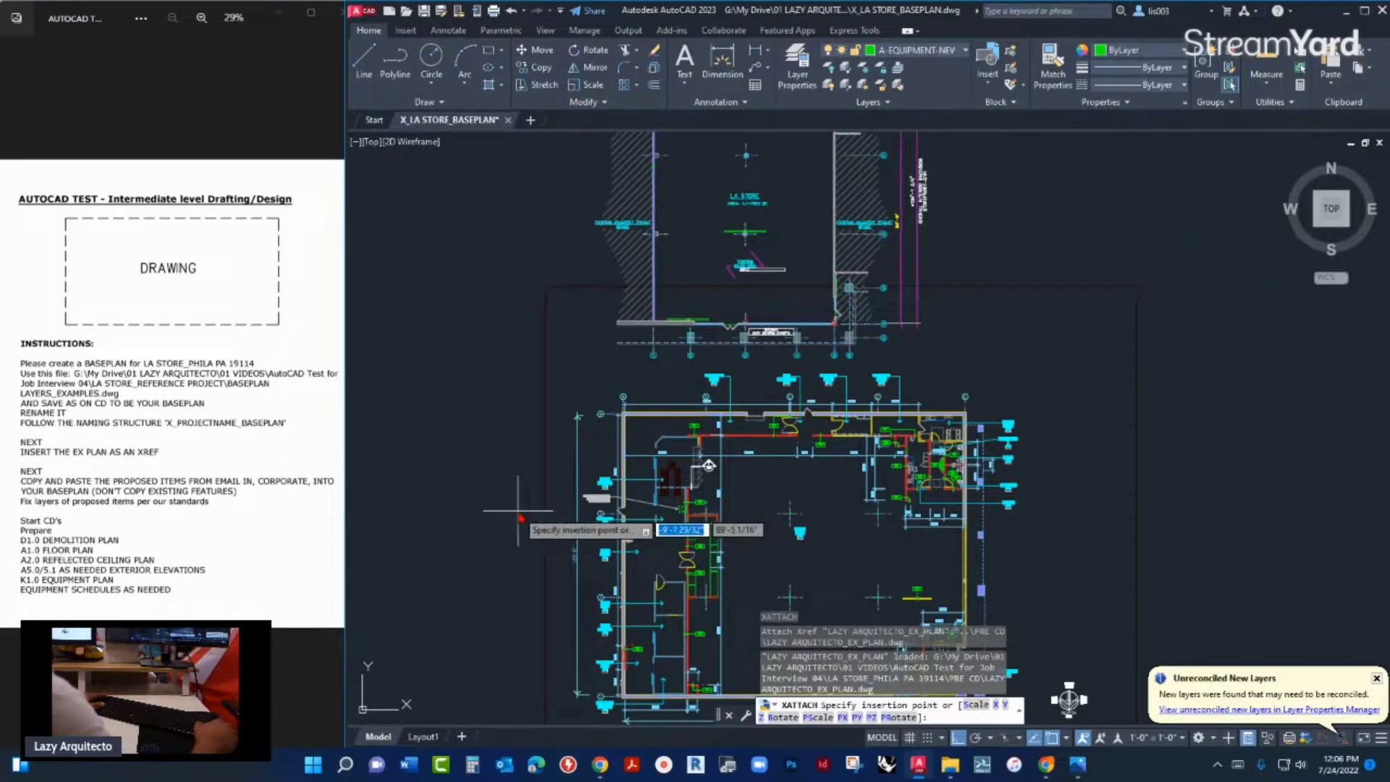
- Place the existing plan xref in the drawing, check it, then bring up File Explorer
scroll(750, 622, down, 3)
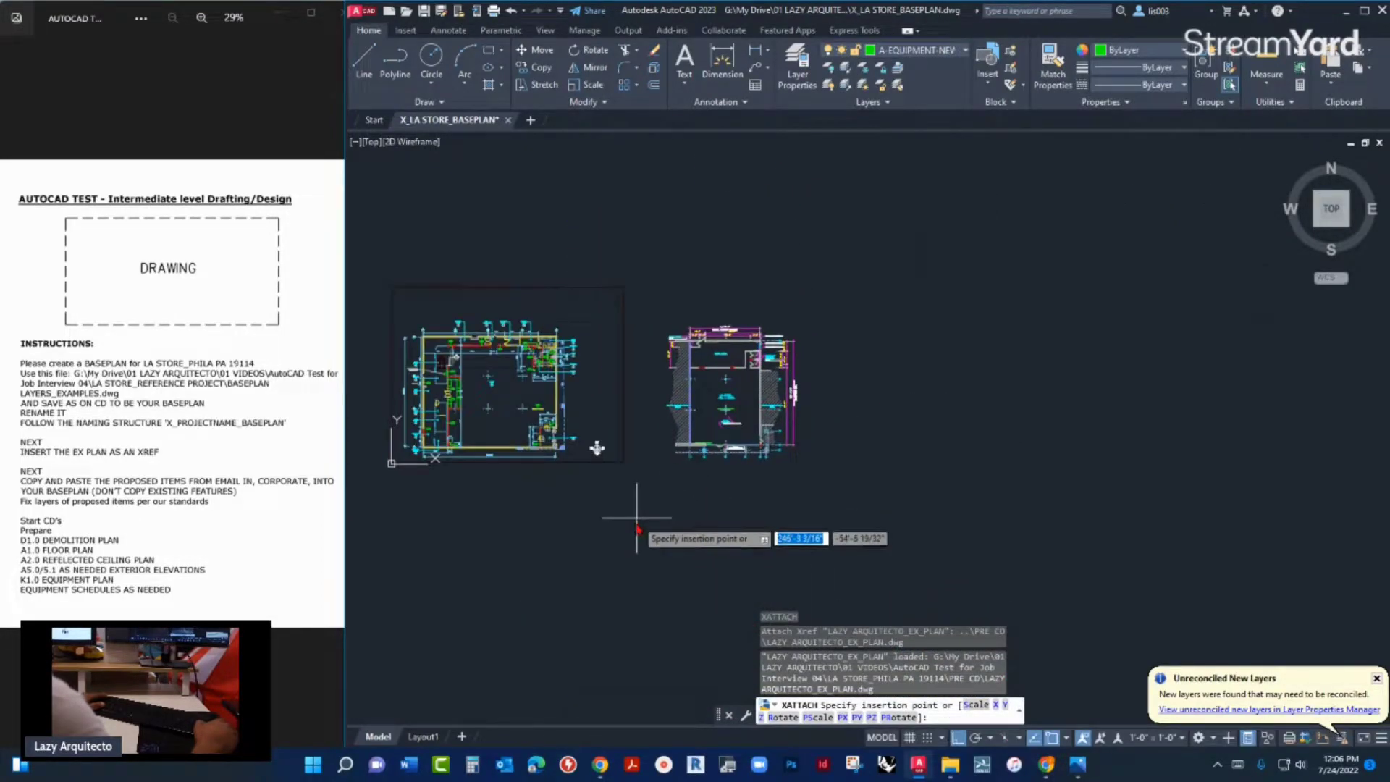
click(636, 509)
scroll(738, 358, up, 4)
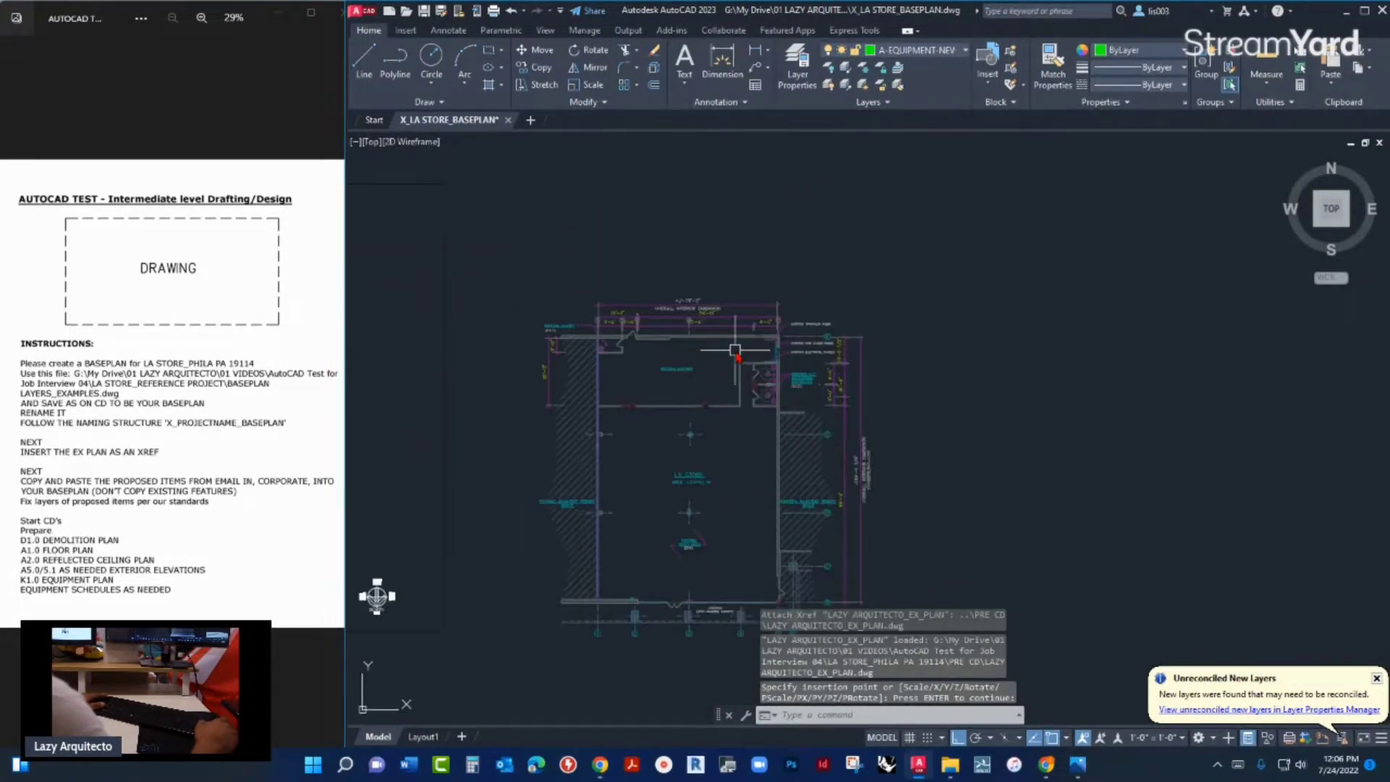
click(678, 386)
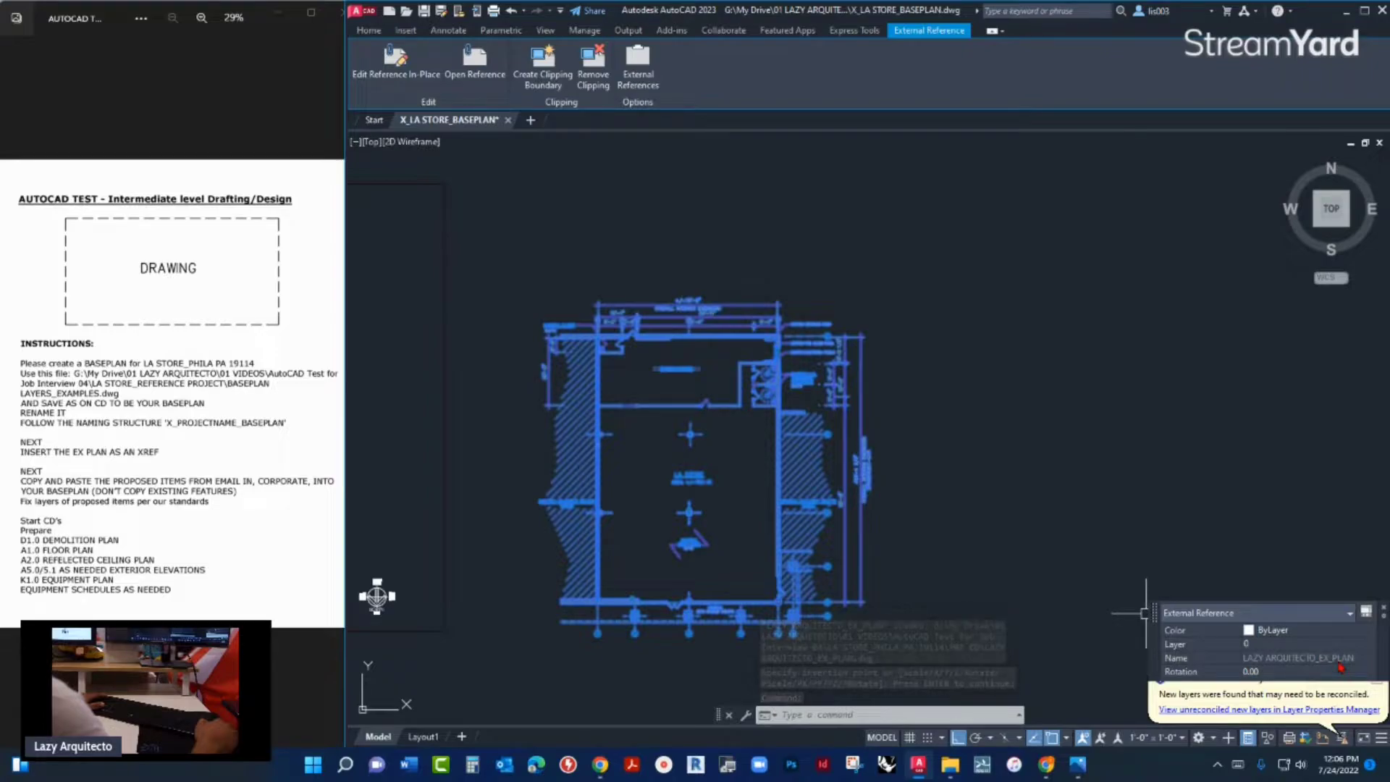
key(Escape)
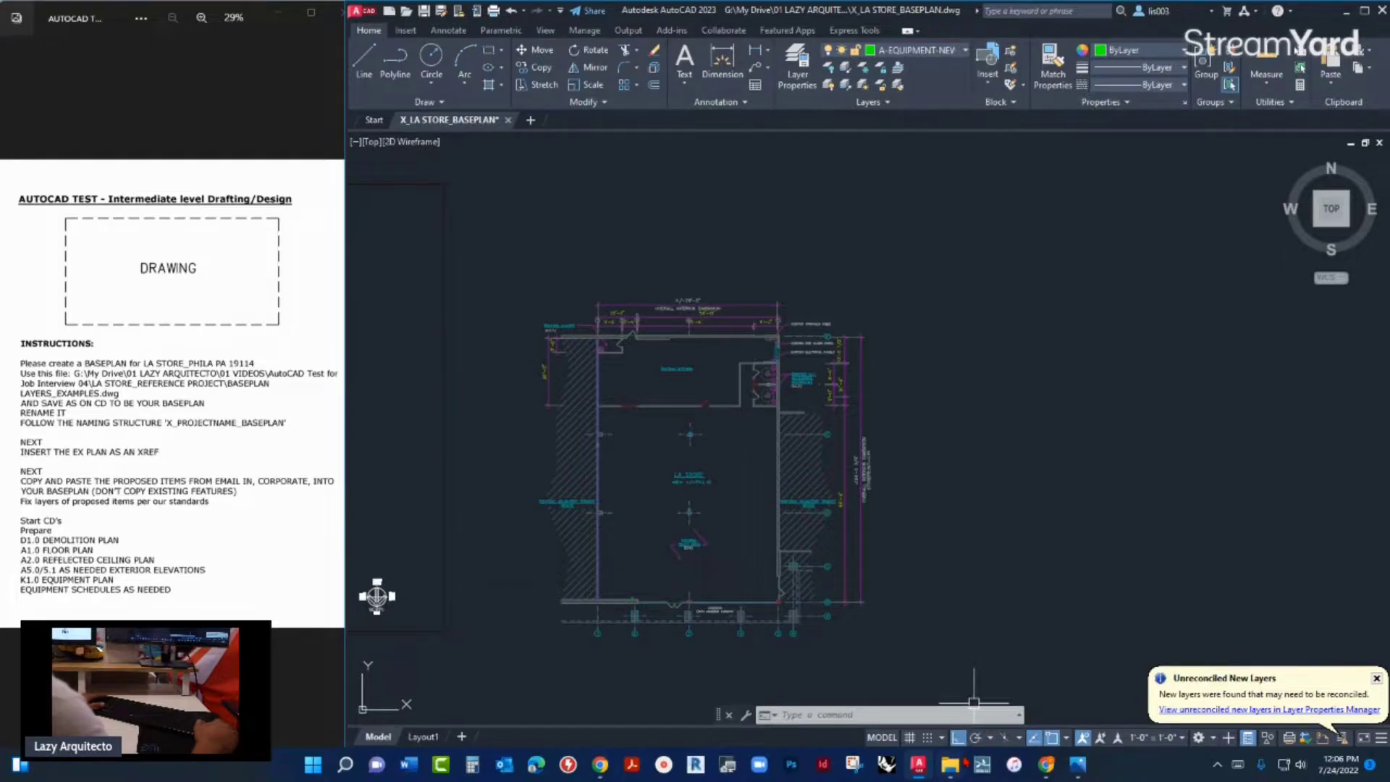
click(954, 766)
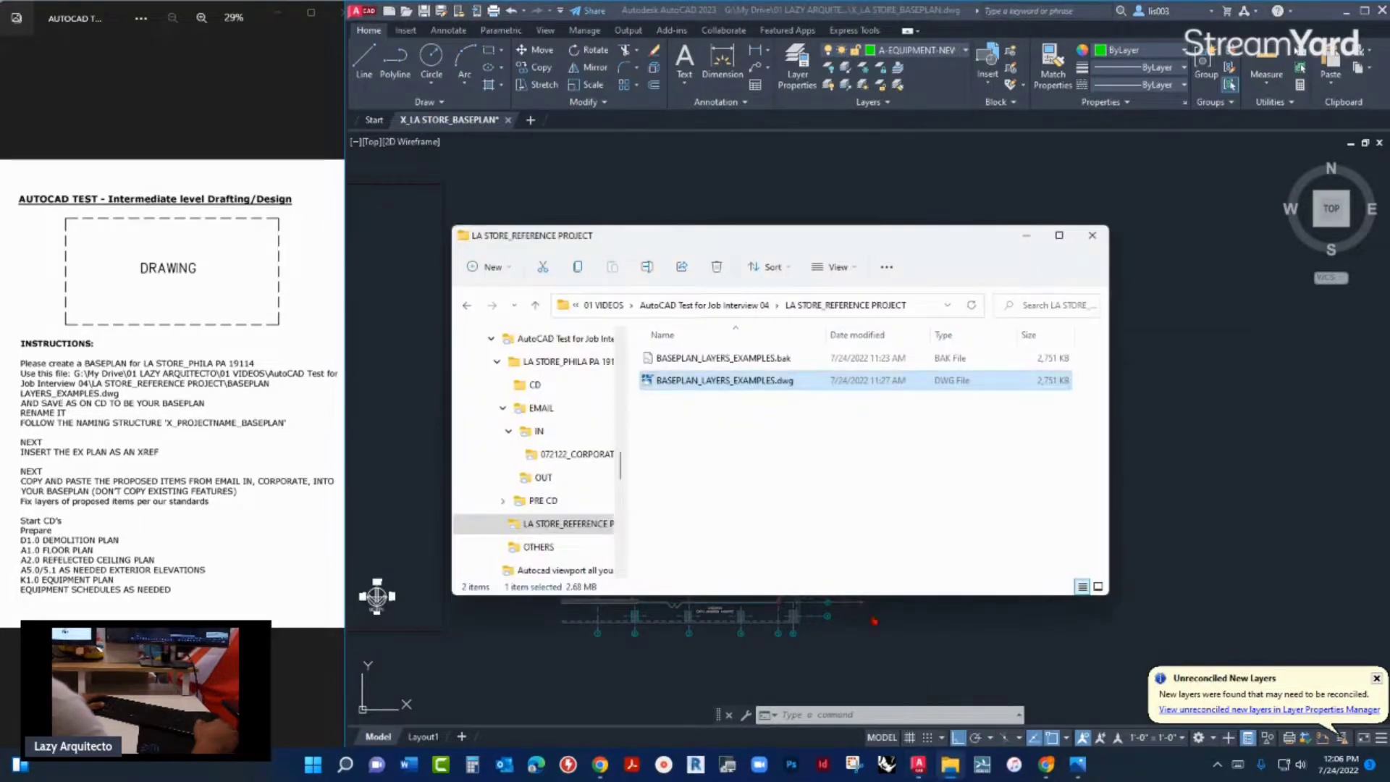
- Open LAZY ARQUITECTO_SK_PLAN.dwg from LA STORE_PHILA PA 19114 > EMAIL > IN > 072122_CORPORATE PLANS
click(698, 312)
click(680, 366)
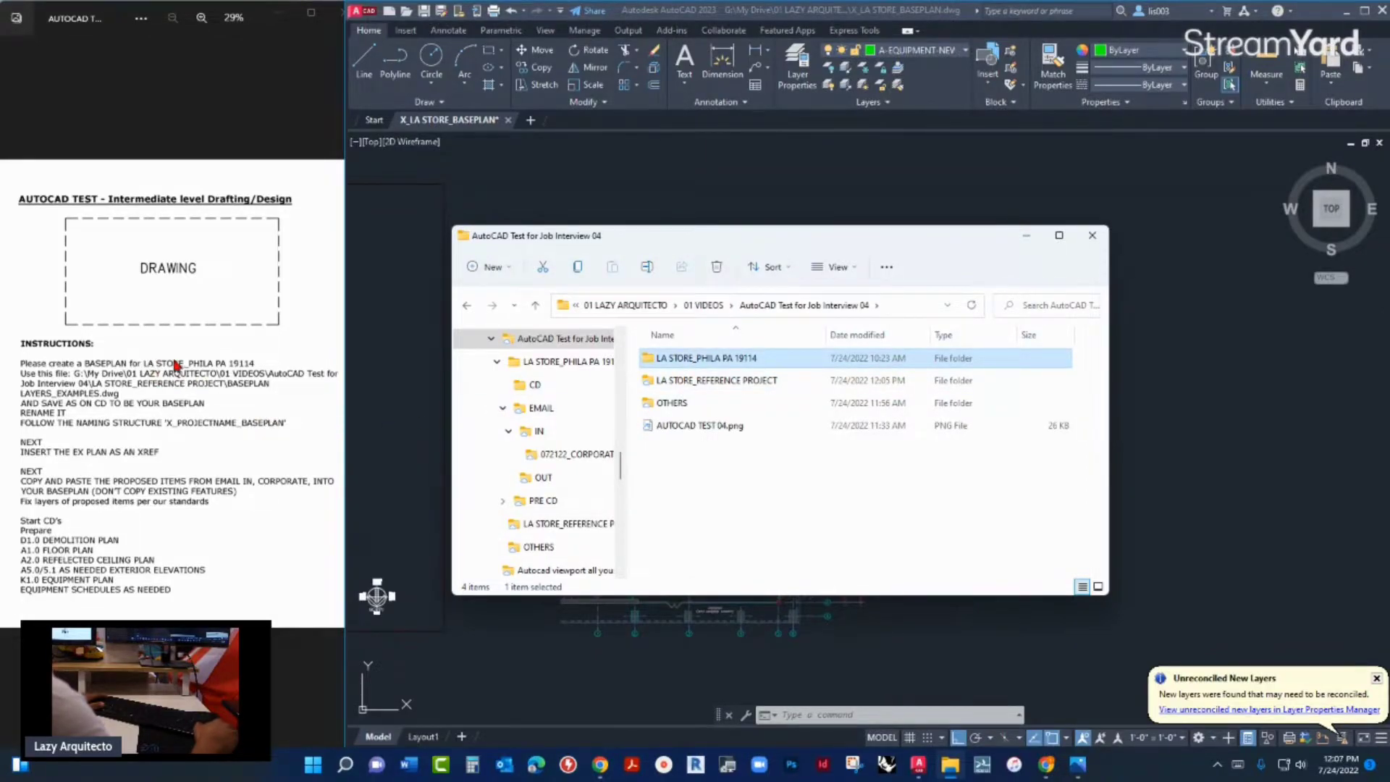
double_click(688, 360)
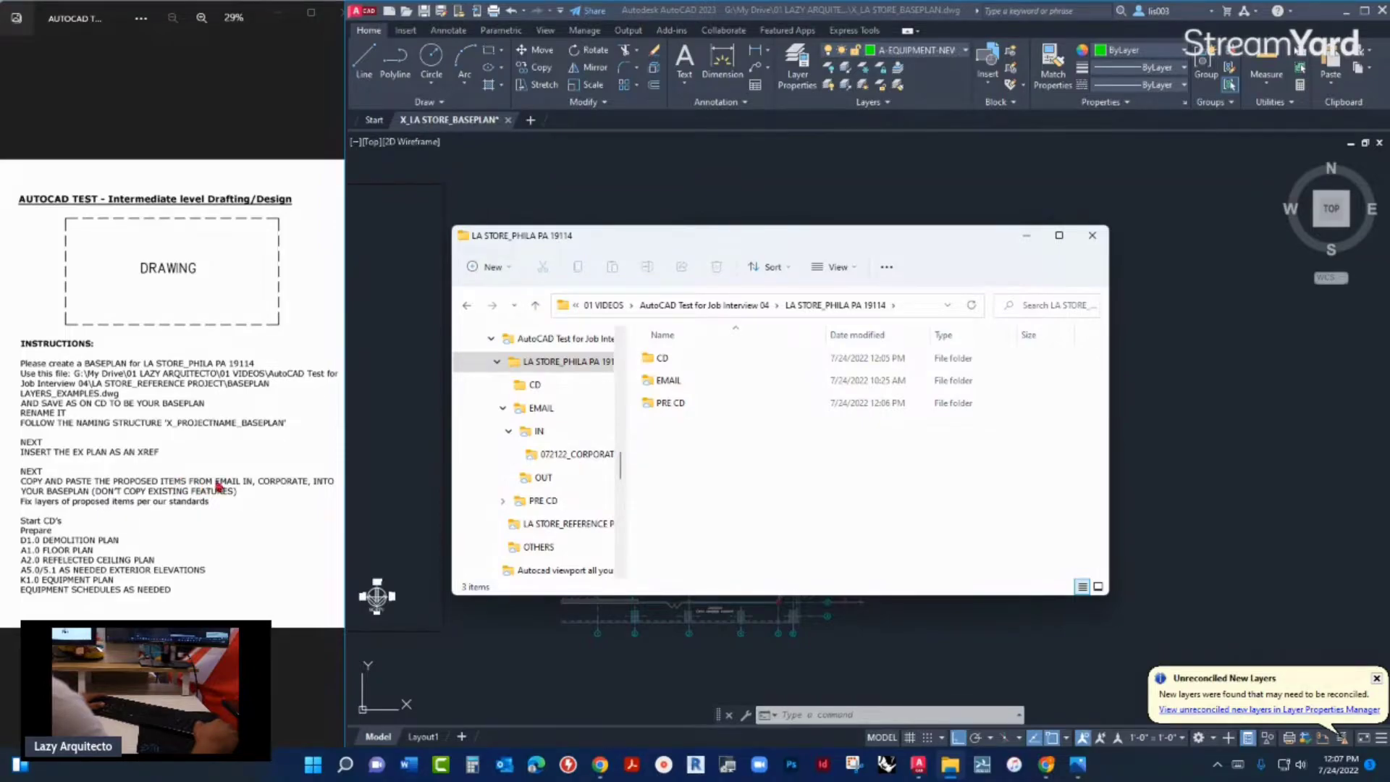
double_click(689, 387)
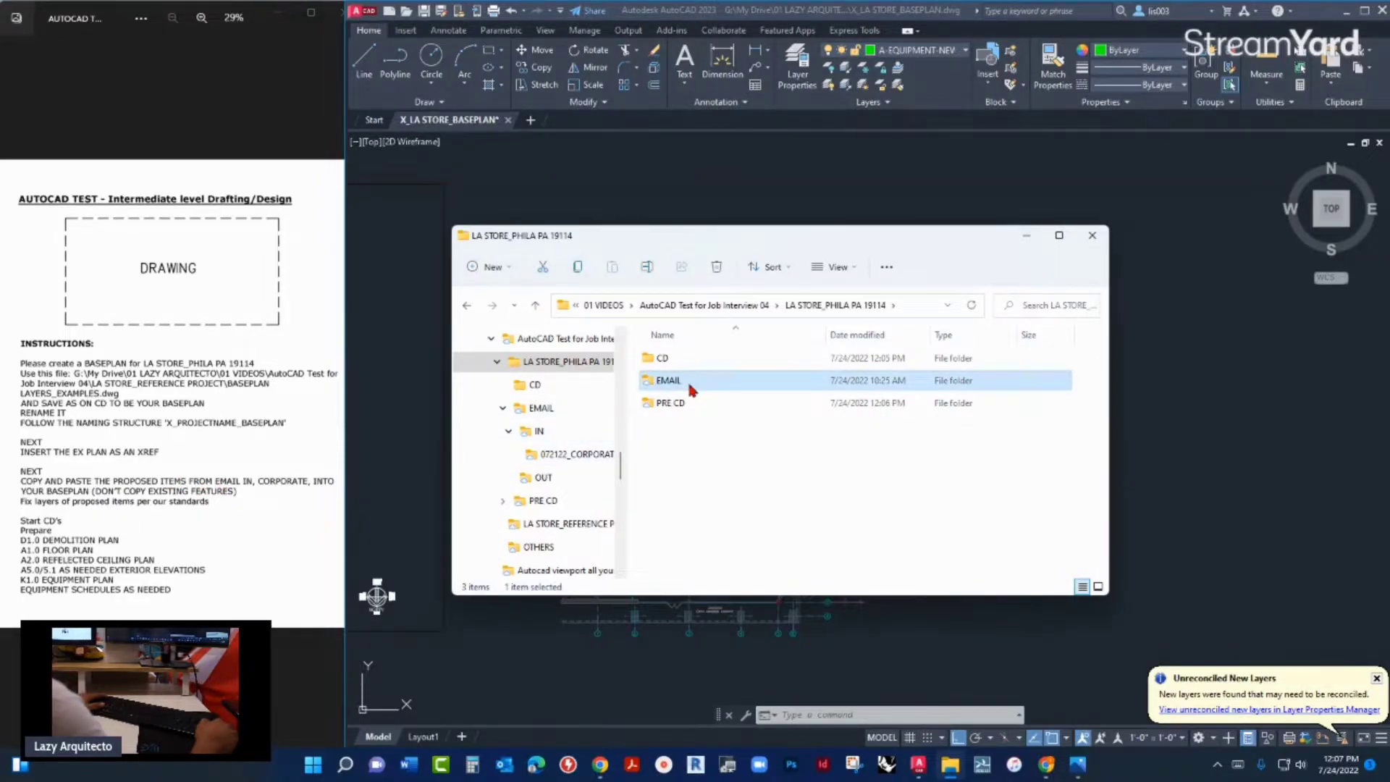
double_click(679, 357)
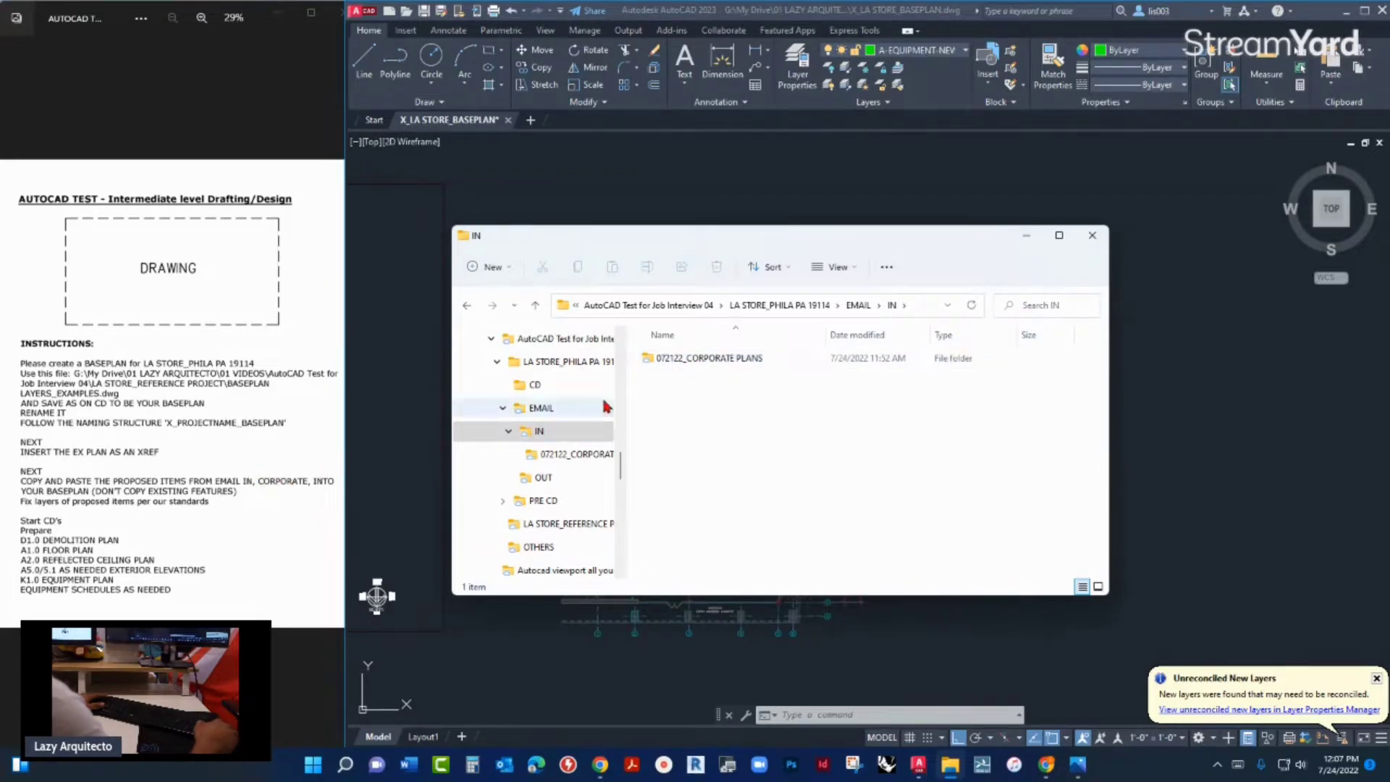
double_click(696, 360)
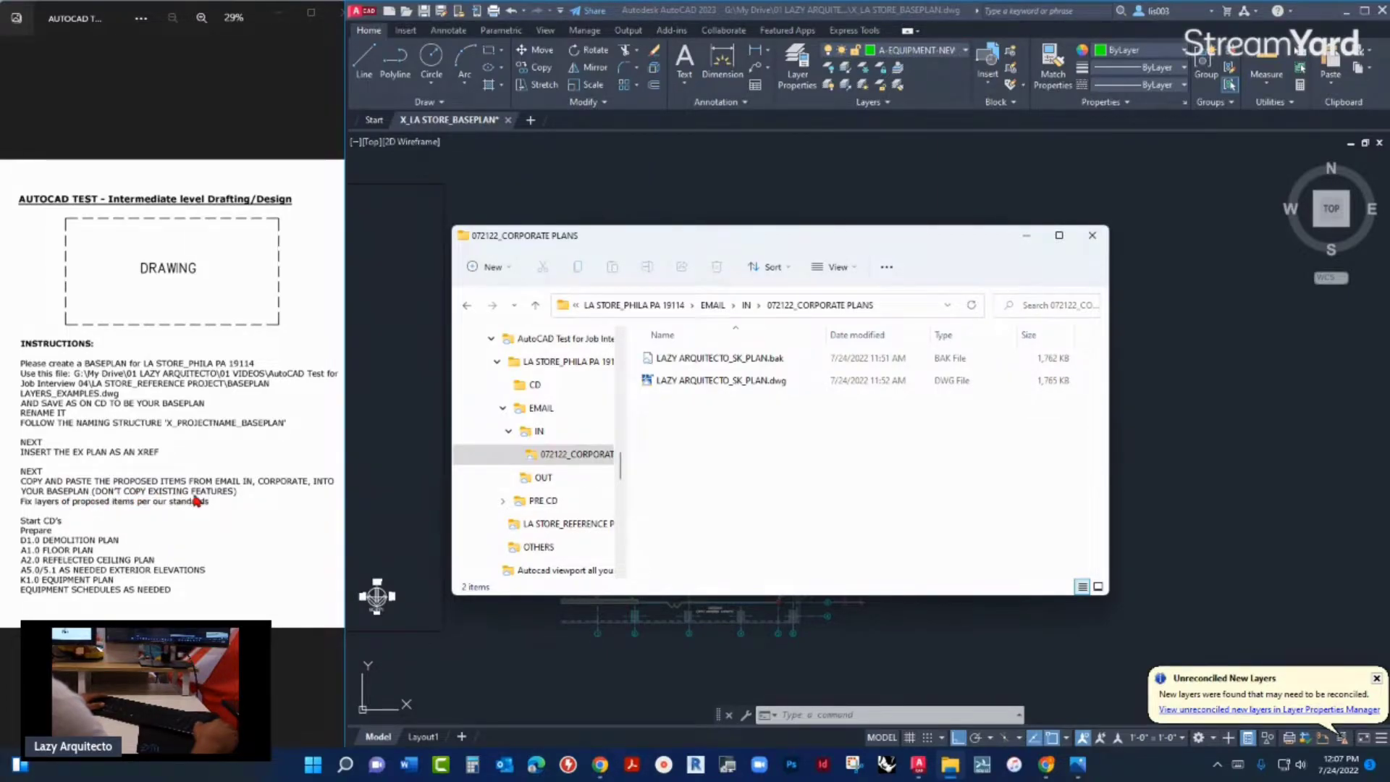
click(682, 388)
double_click(684, 384)
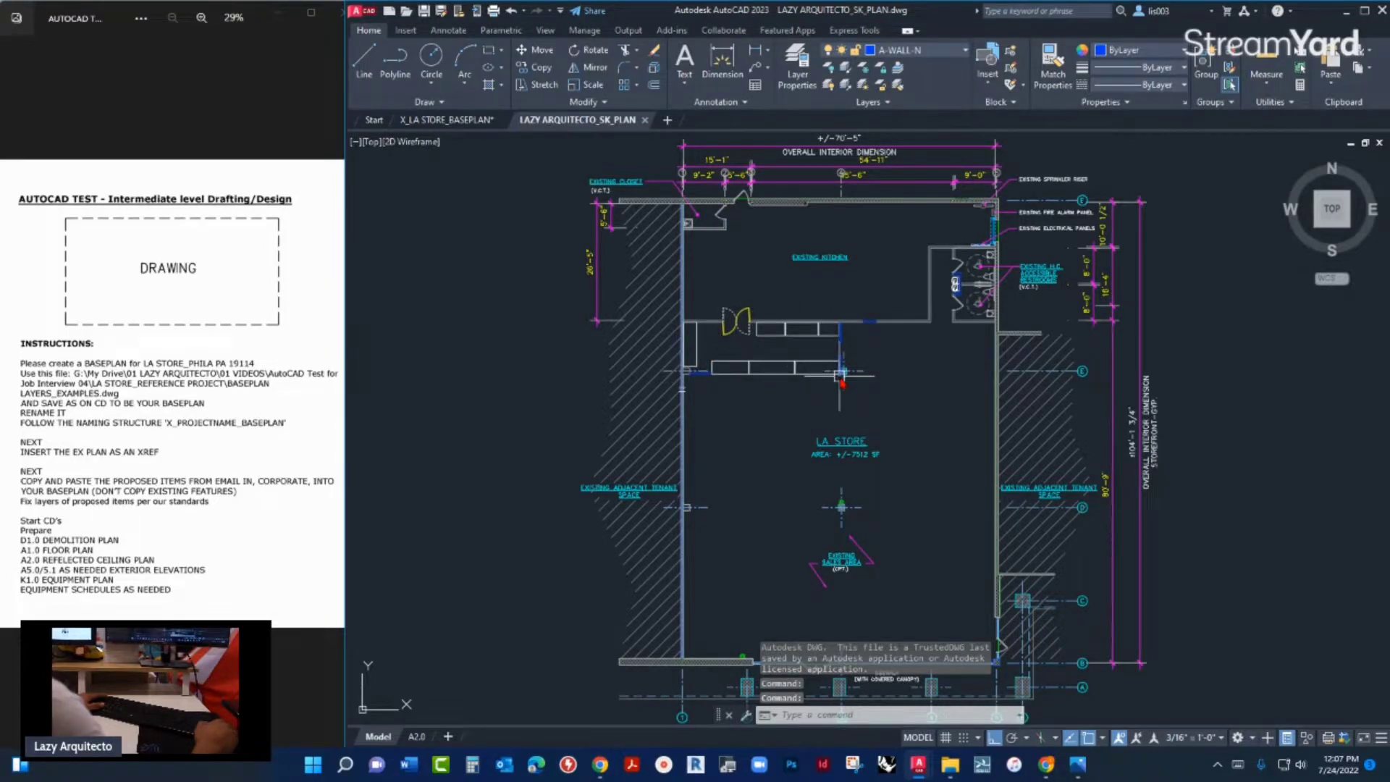
scroll(815, 370, up, 3)
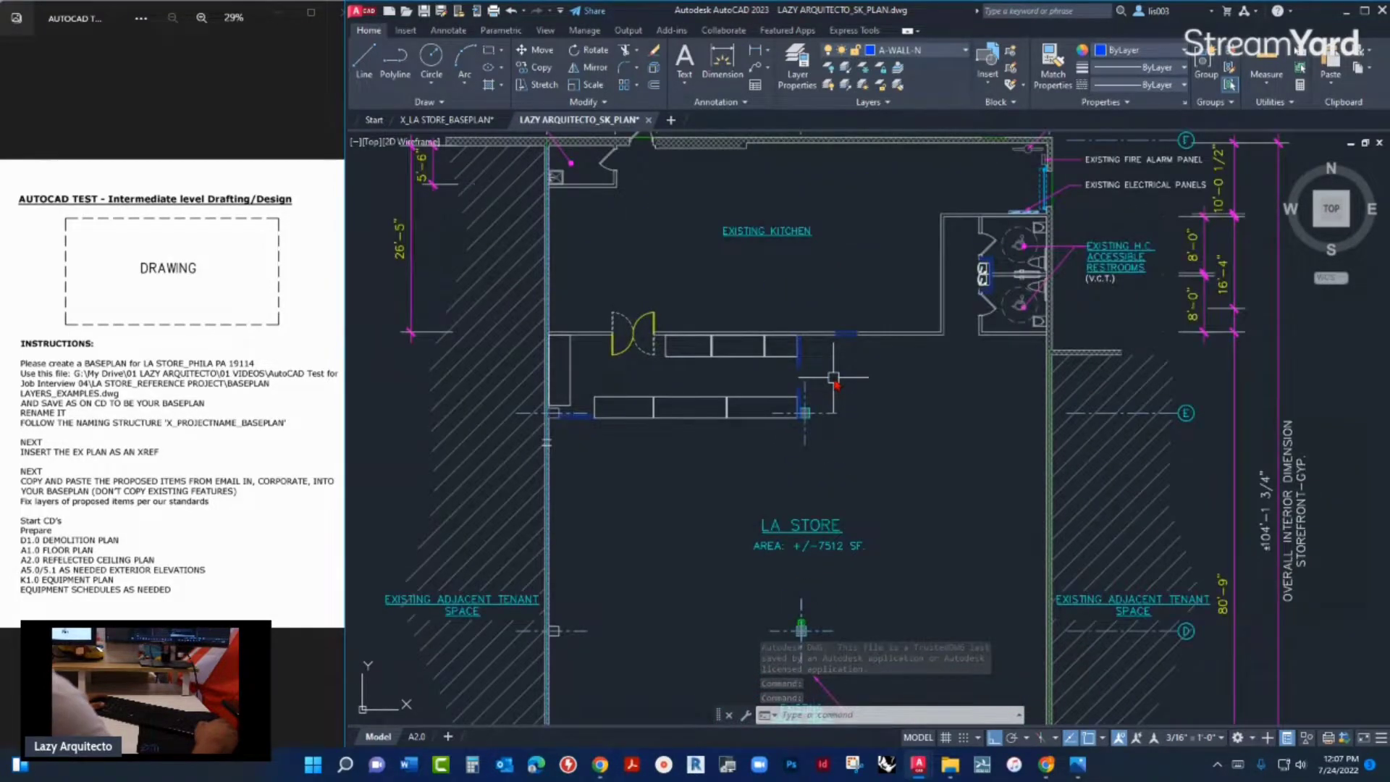
scroll(834, 377, down, 2)
middle_drag(794, 442, 684, 430)
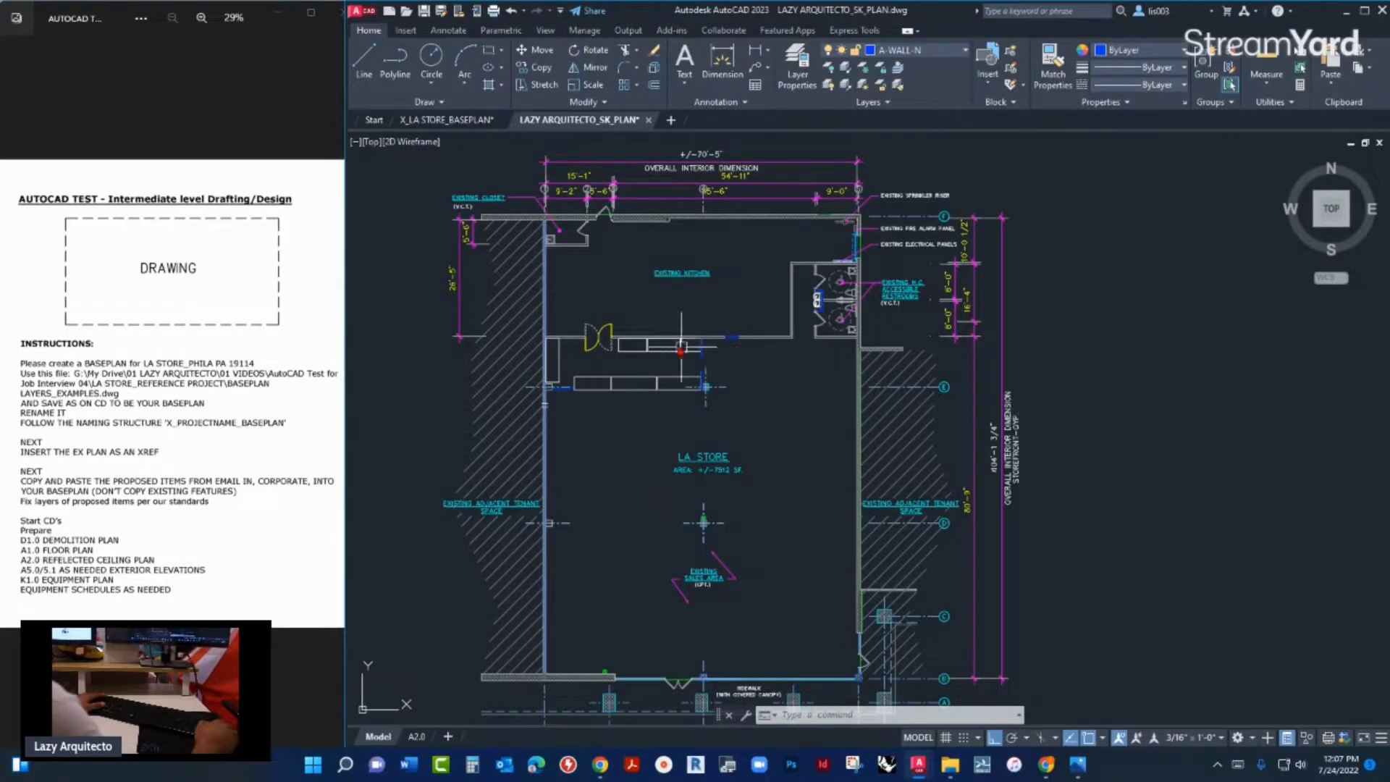
click(447, 120)
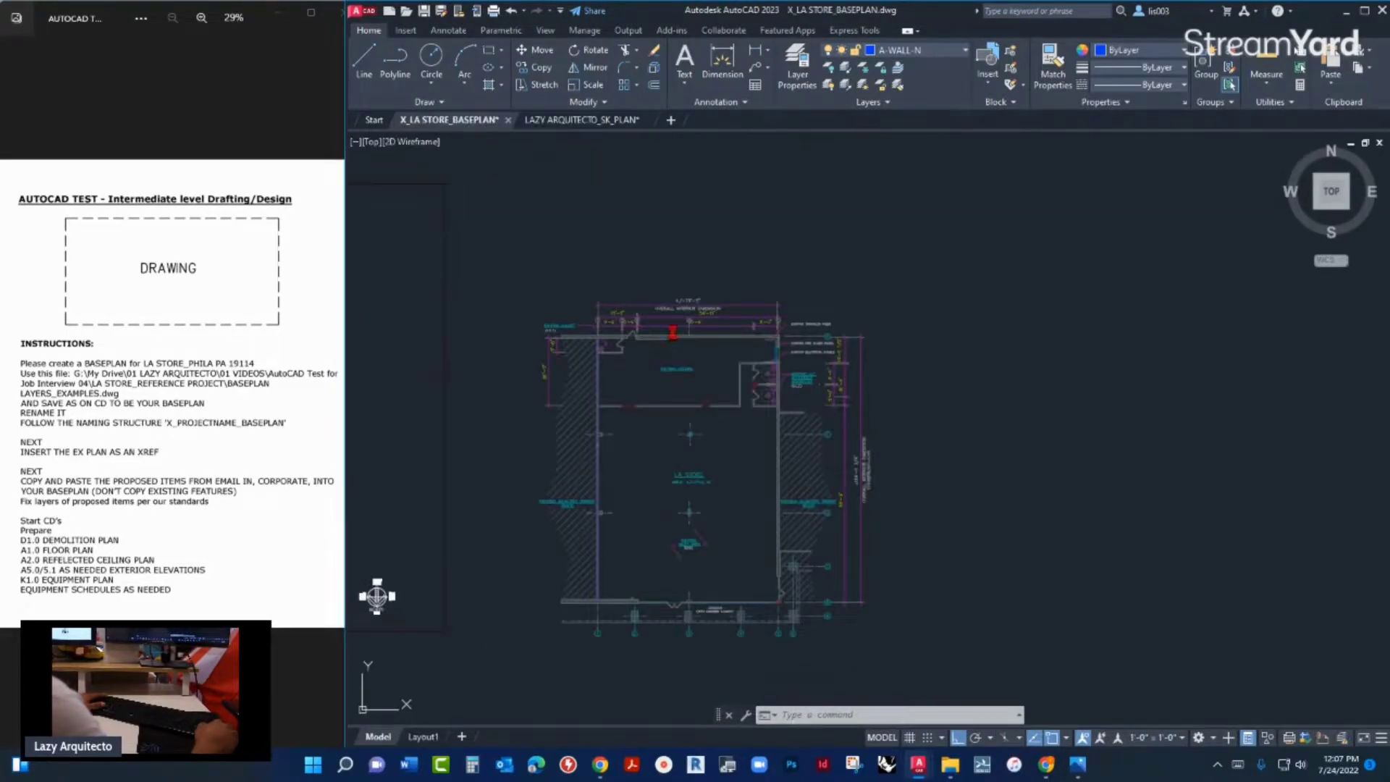
scroll(666, 506, up, 2)
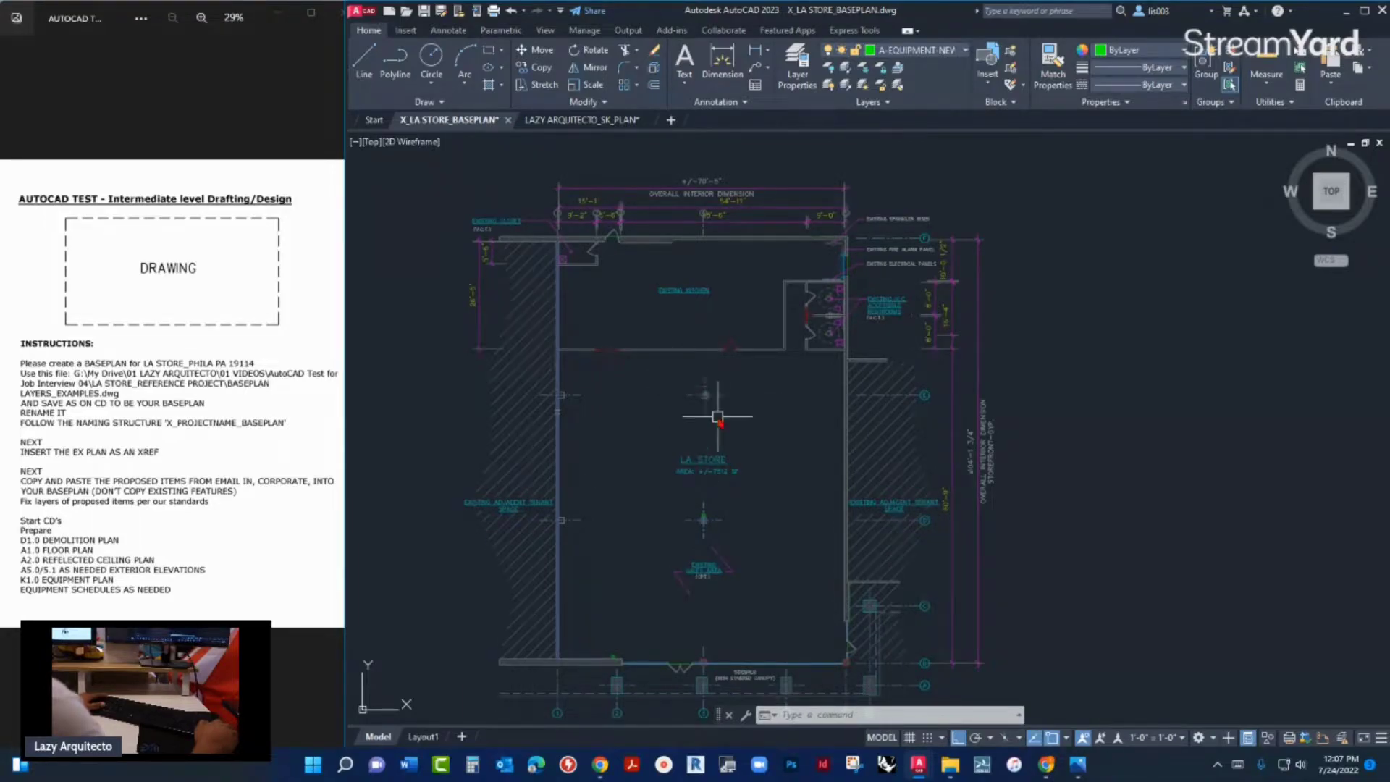
click(585, 123)
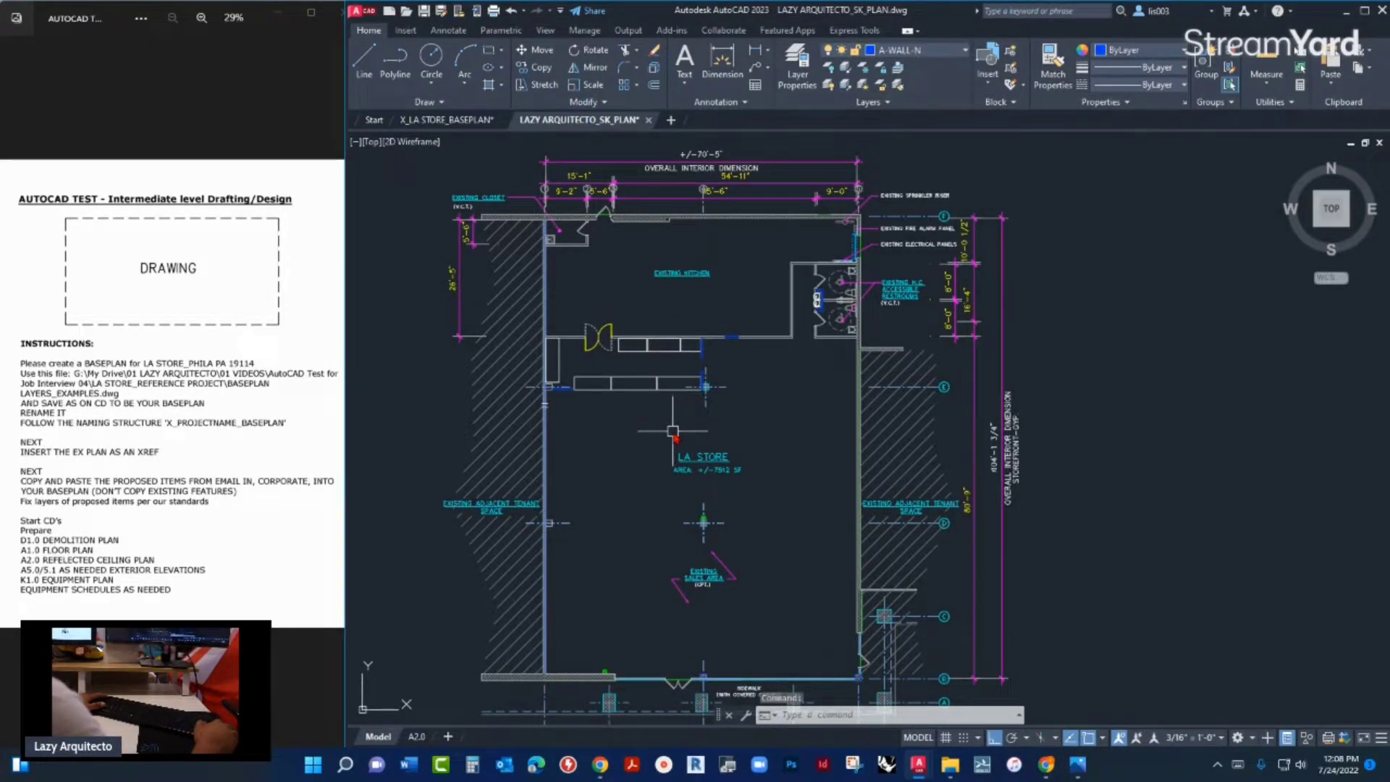
- Run COMPARE against LAZY ARQUITECTO_EX_PLAN.dwg from the PRE CD folder
text(COM)
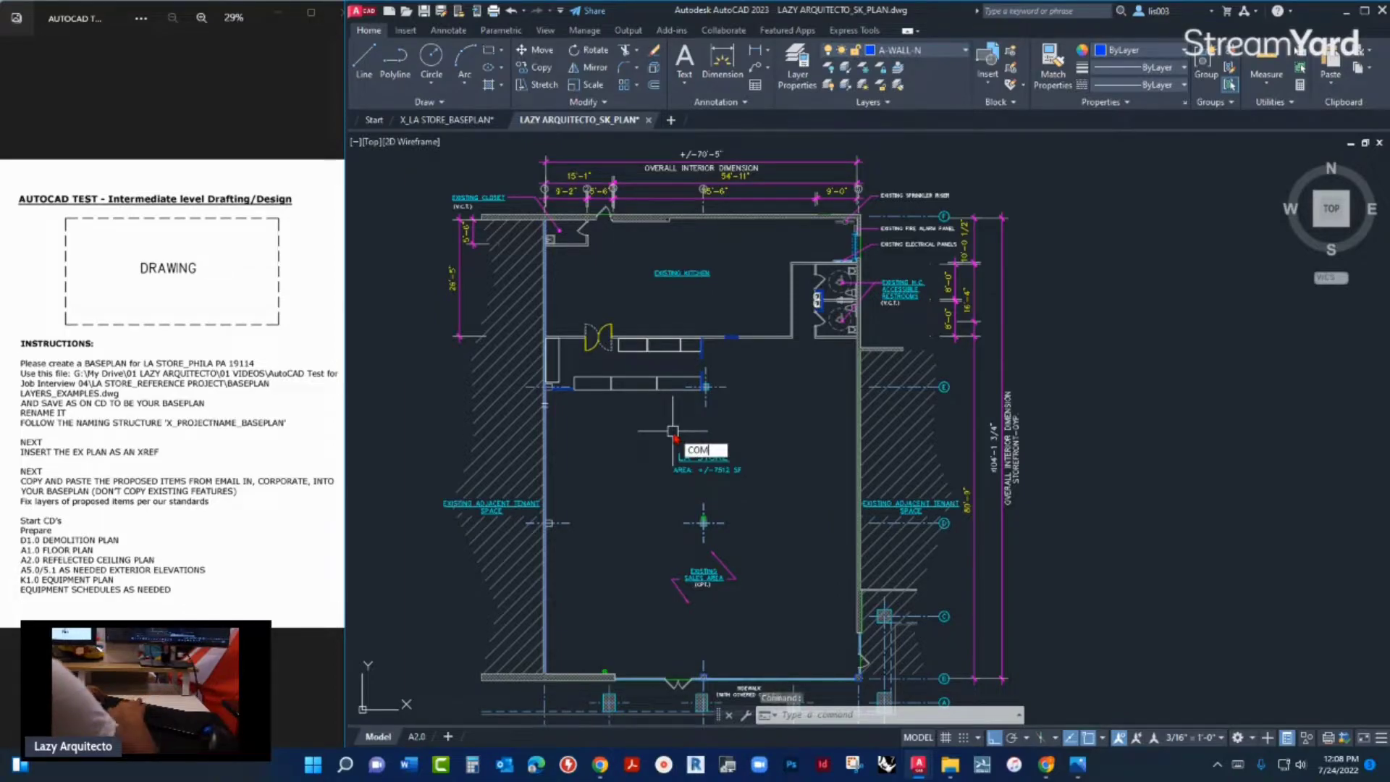
text(PARE)
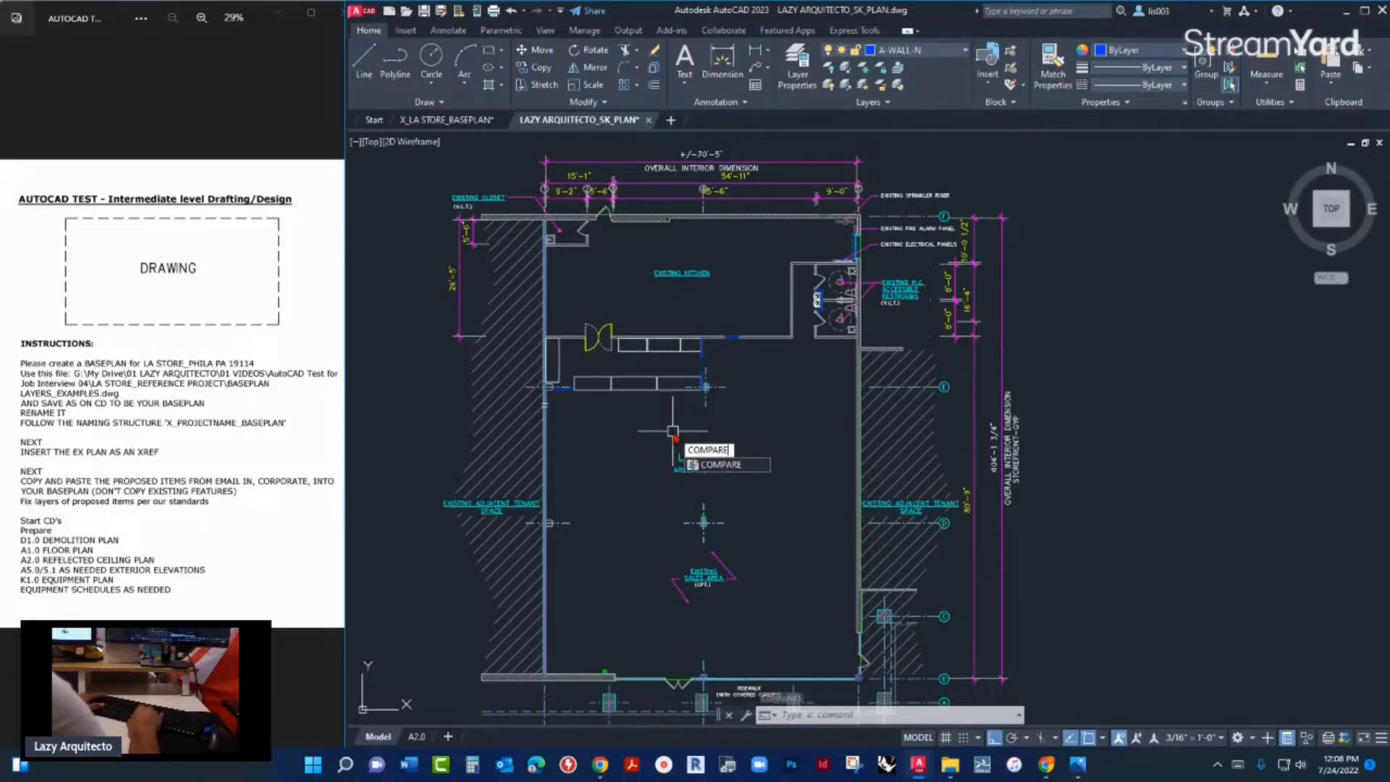
key(Return)
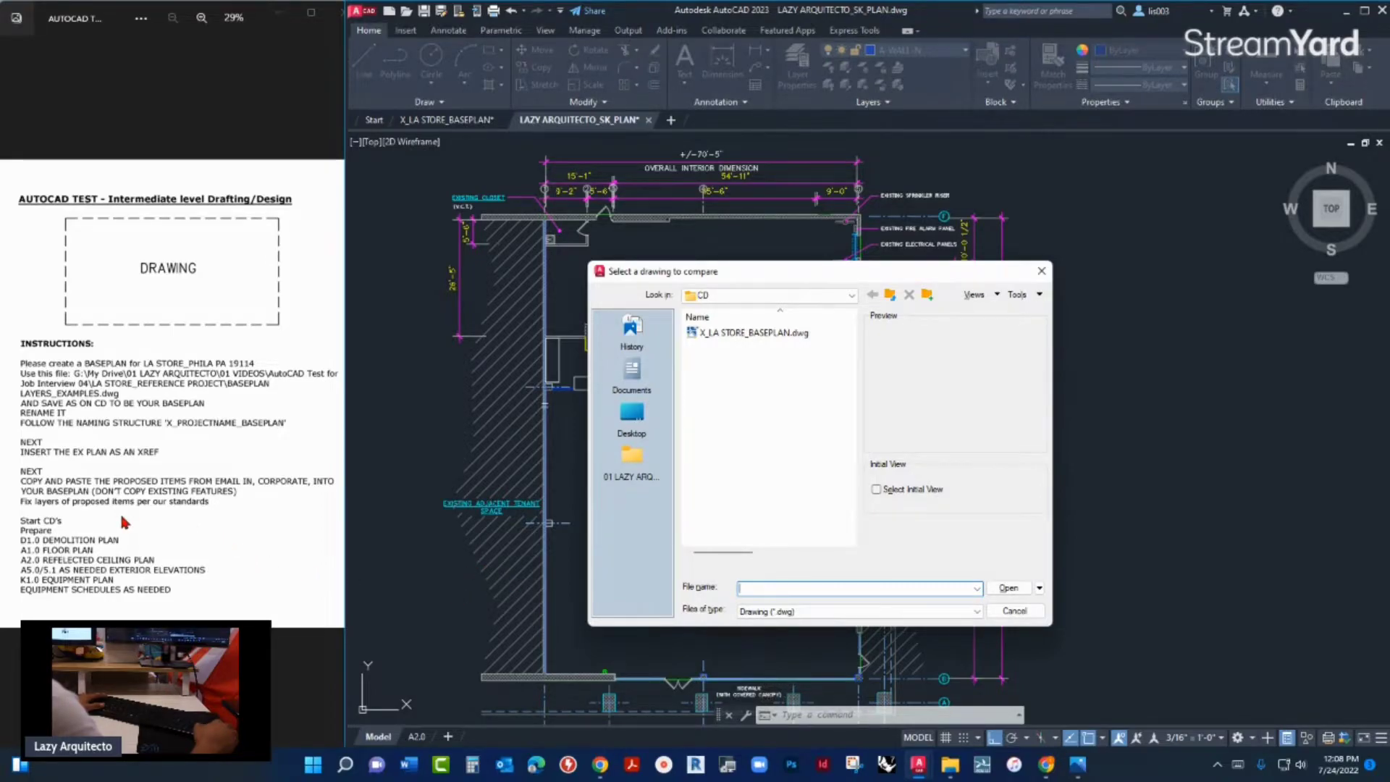
click(851, 295)
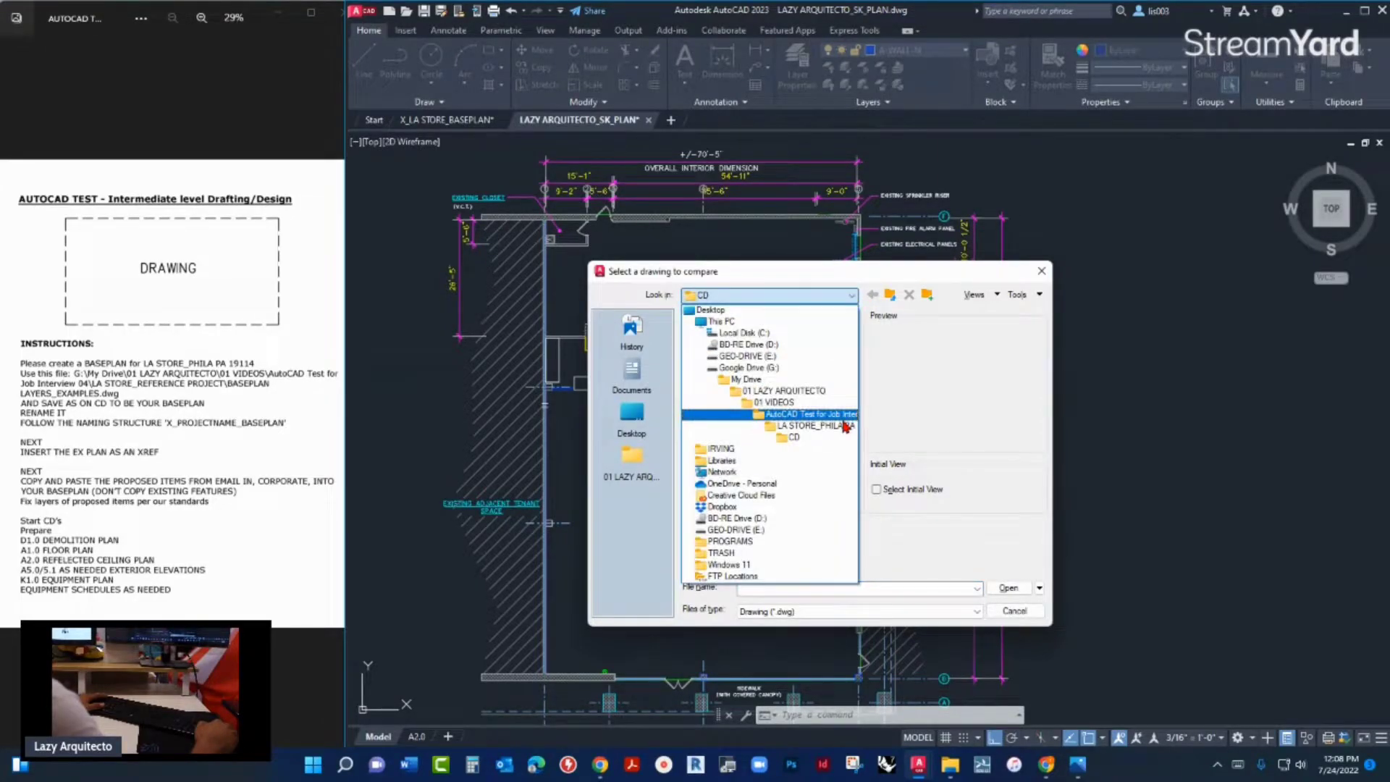
click(792, 426)
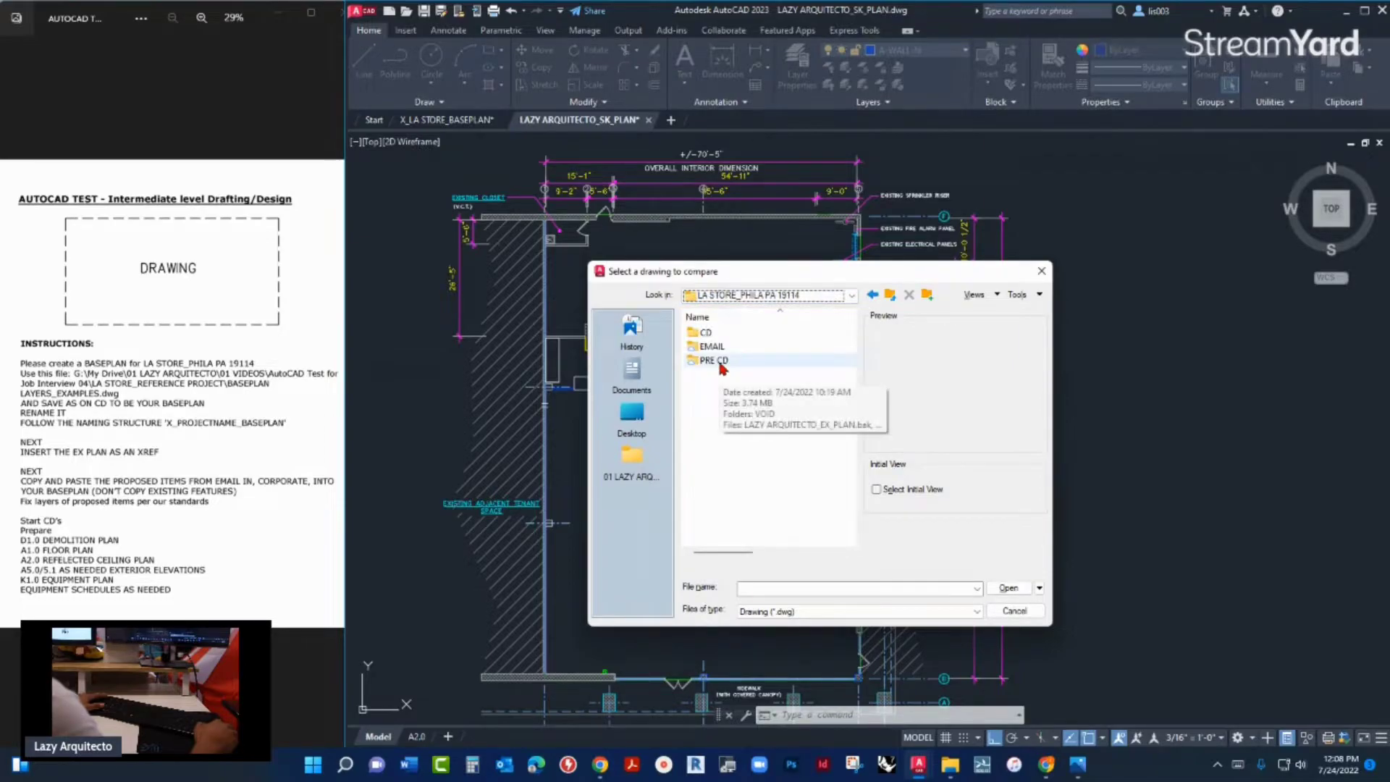
double_click(721, 362)
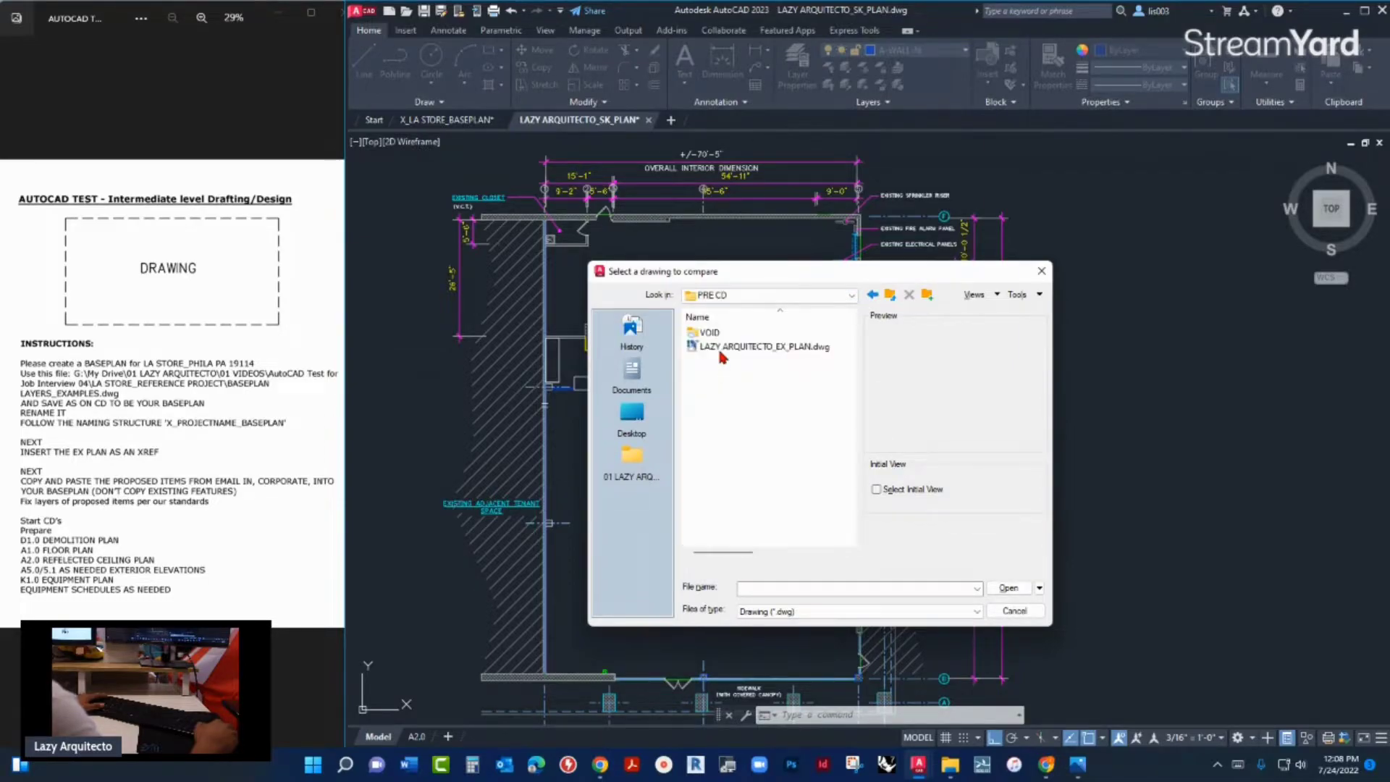
click(717, 347)
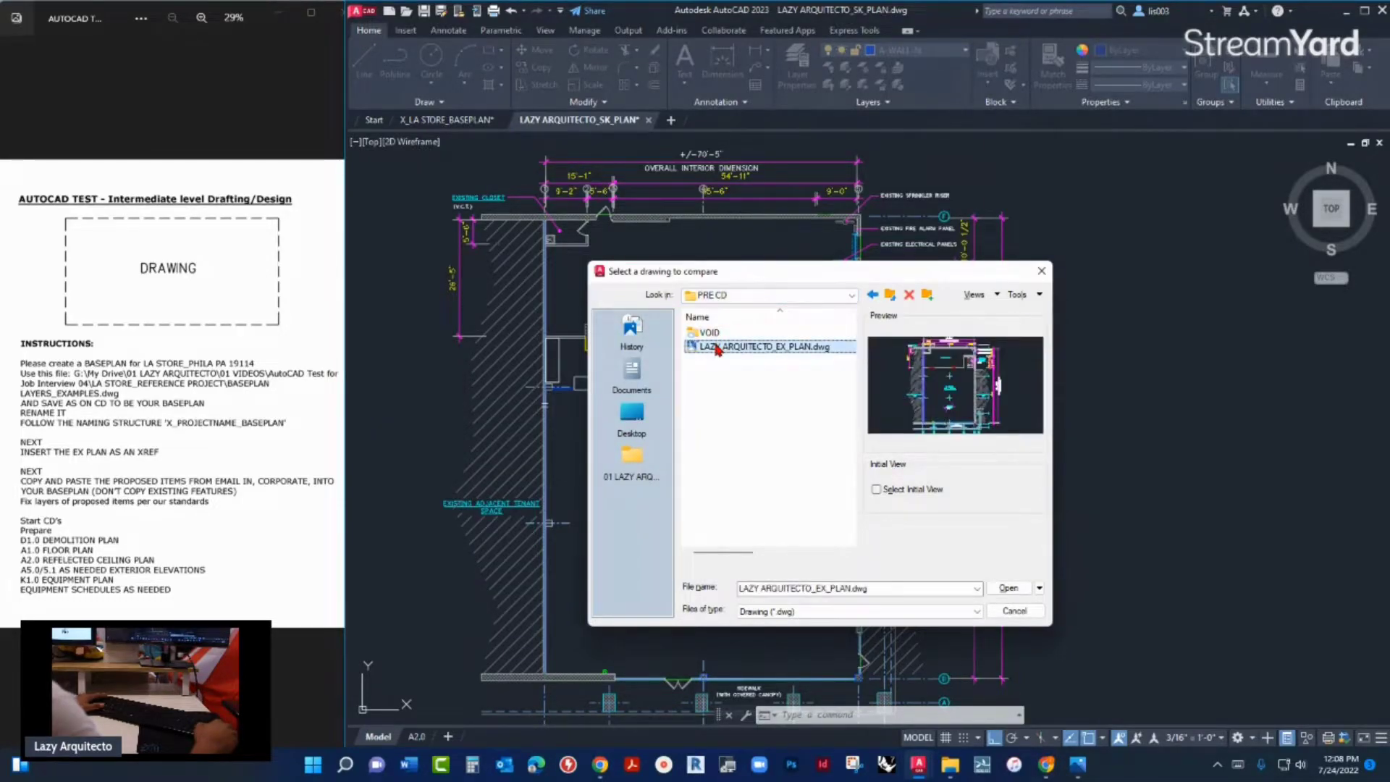
click(1007, 589)
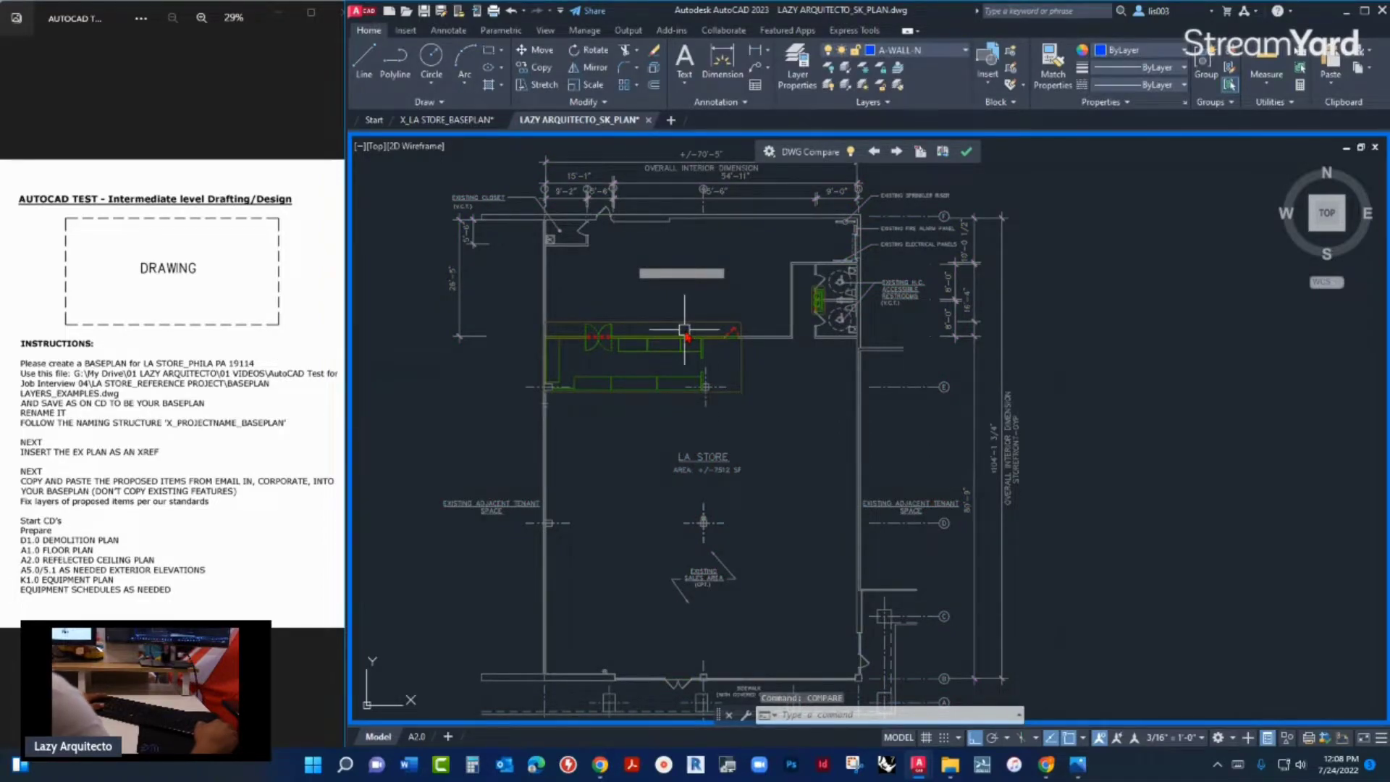
scroll(686, 305, up, 2)
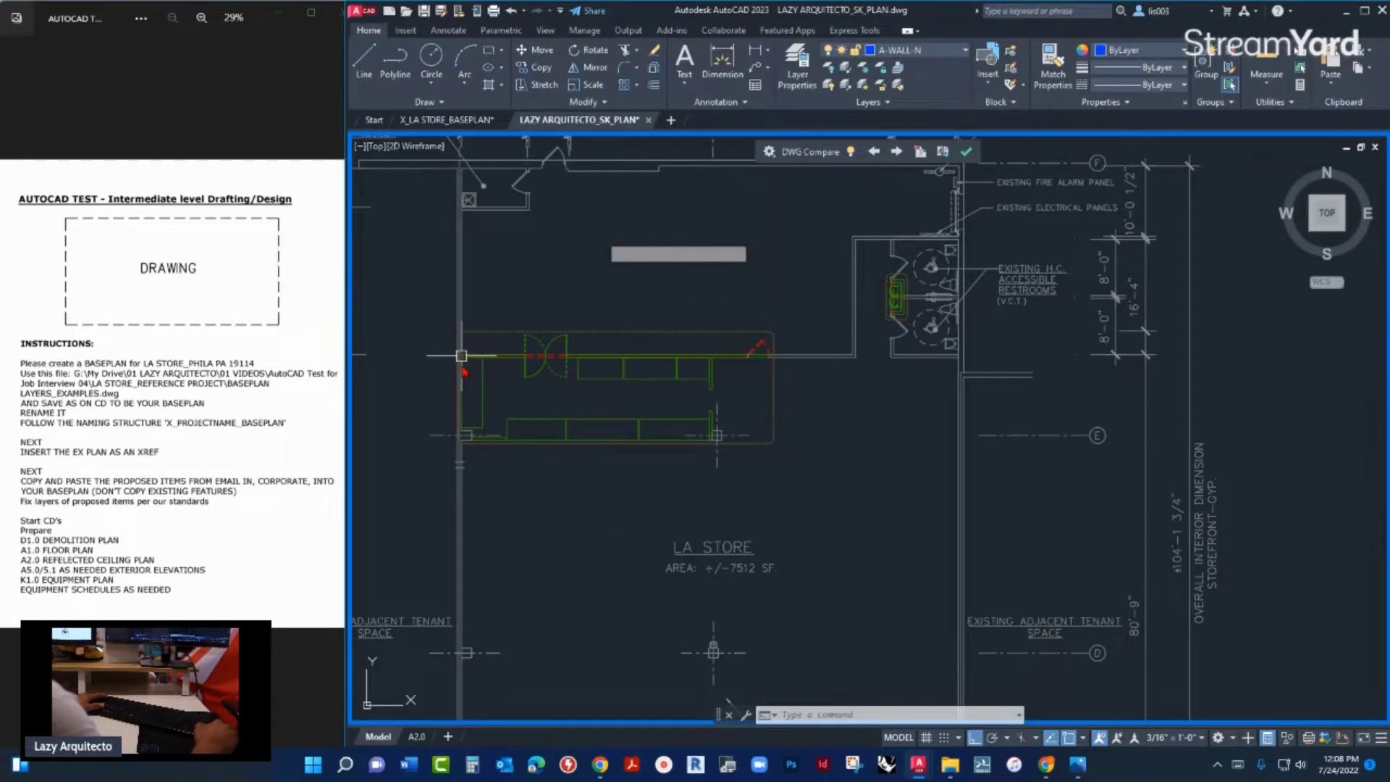
scroll(529, 335, up, 2)
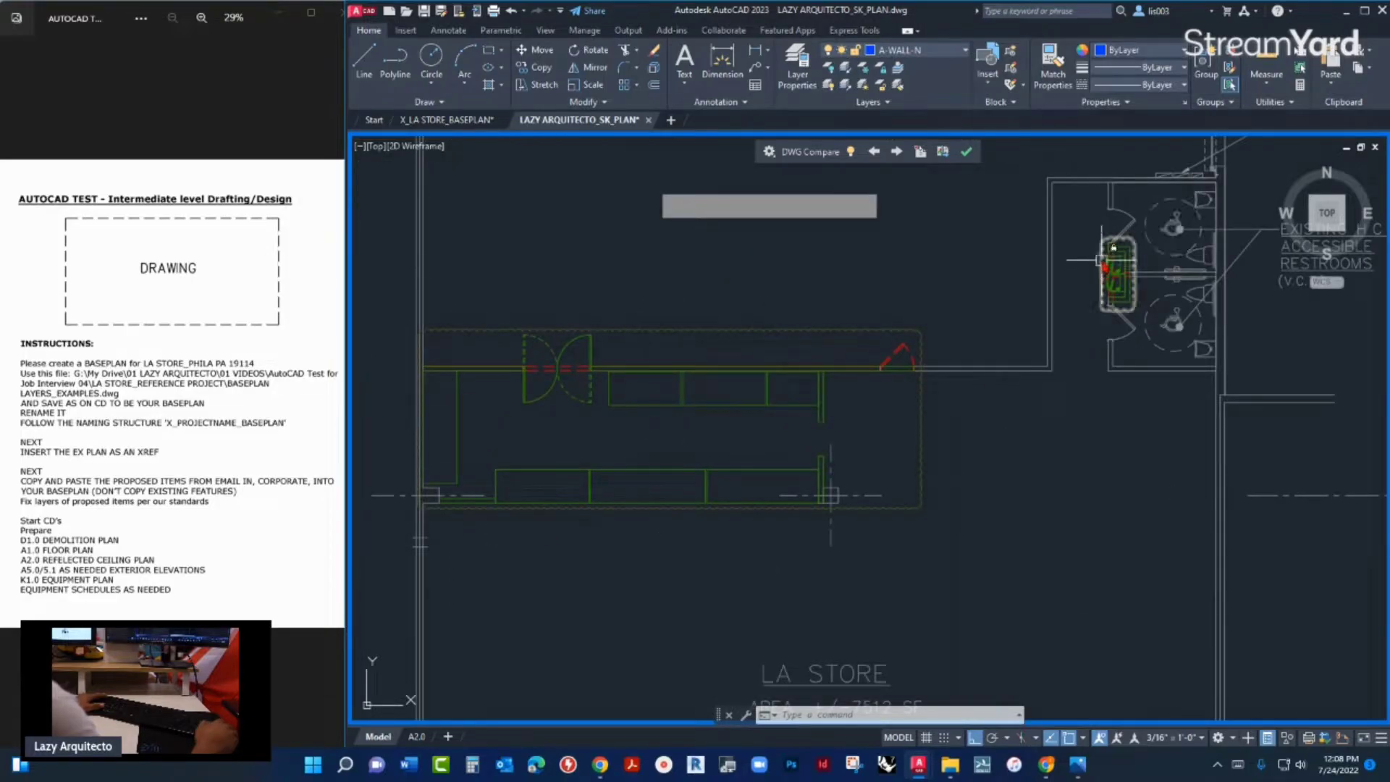
click(405, 364)
key(Escape)
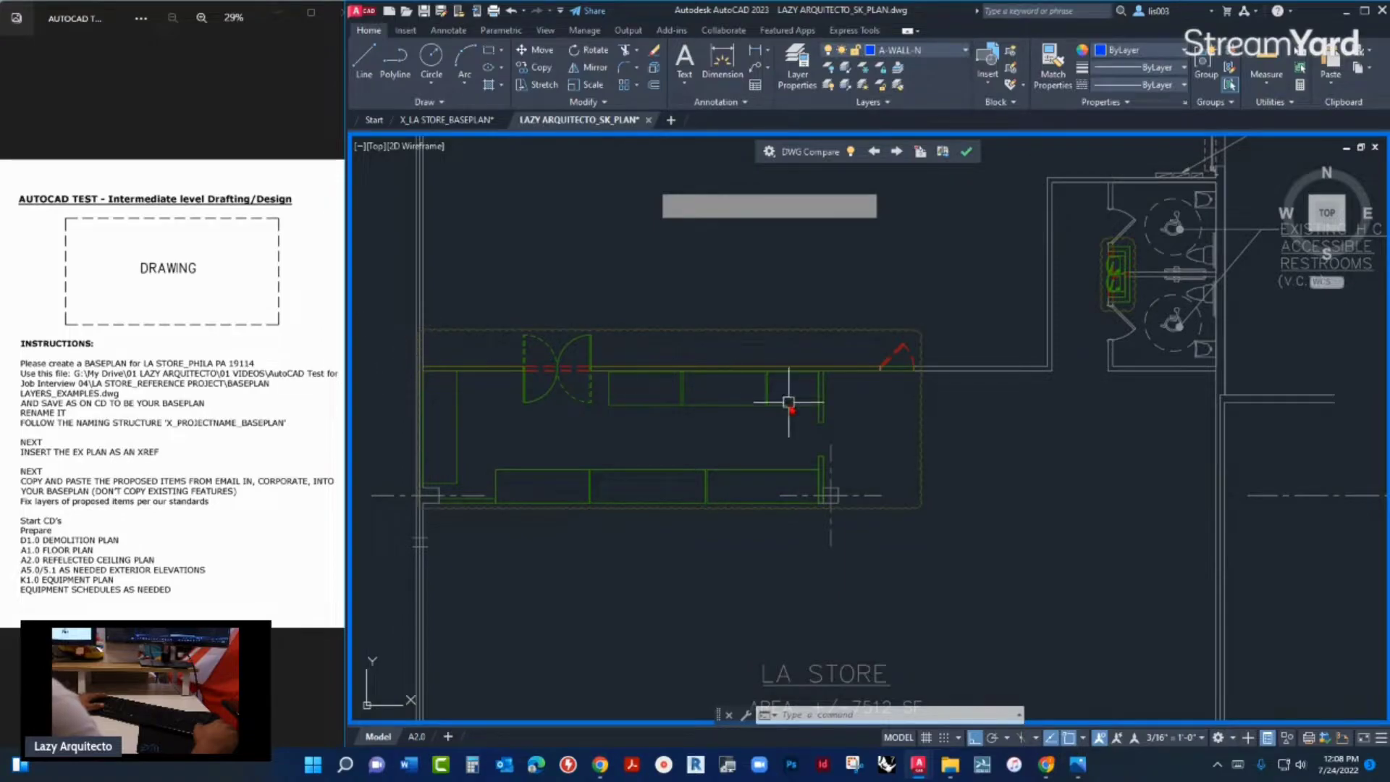
click(420, 479)
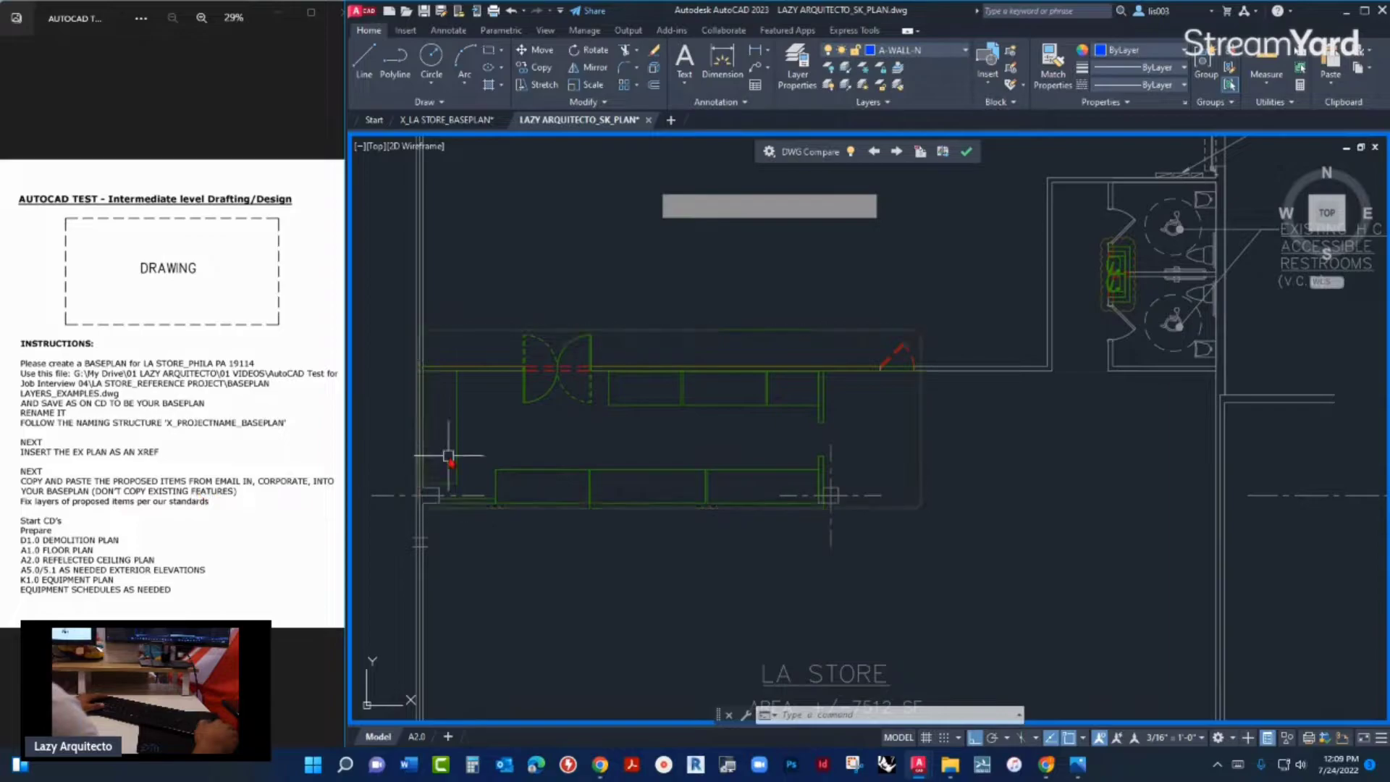
- Window-select the 34 proposed kitchen counters and the proposed restroom fixtures
middle_drag(443, 382, 493, 393)
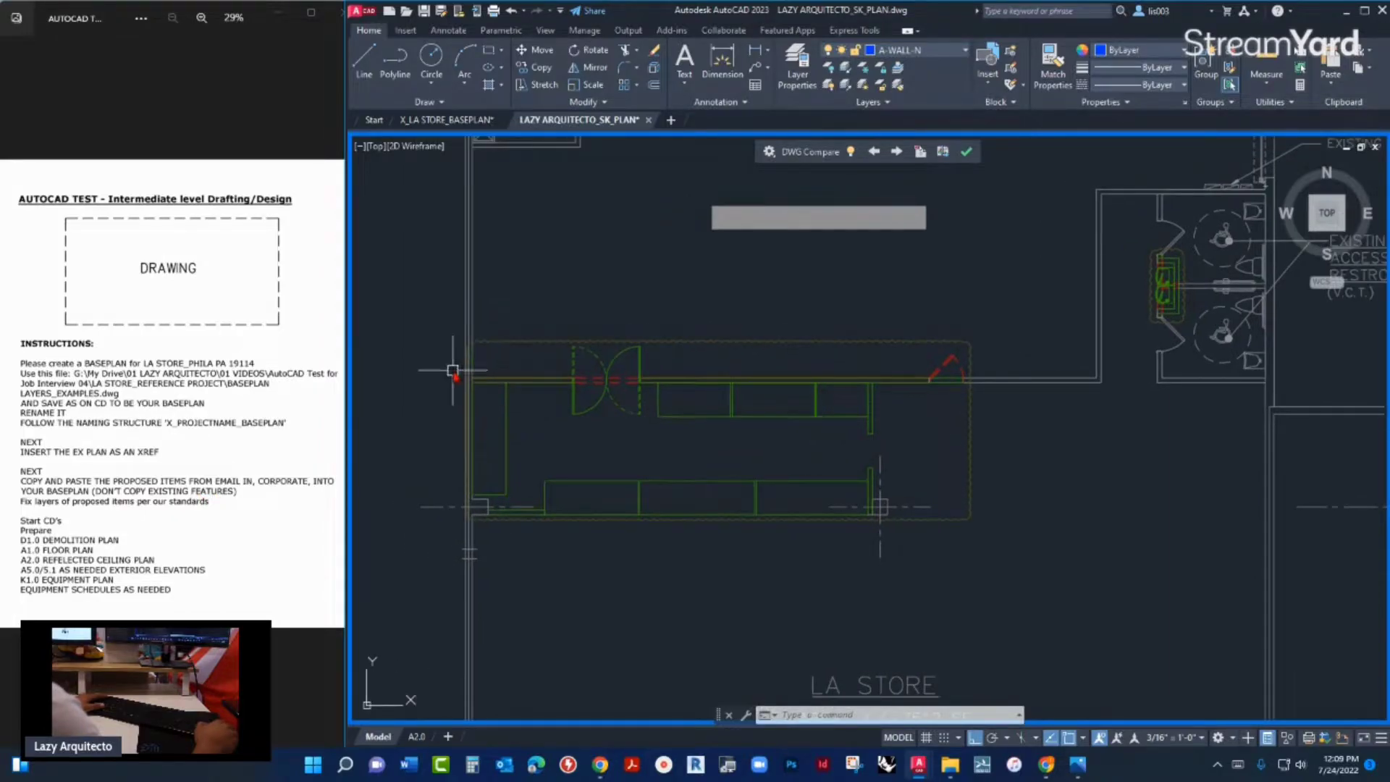
click(433, 327)
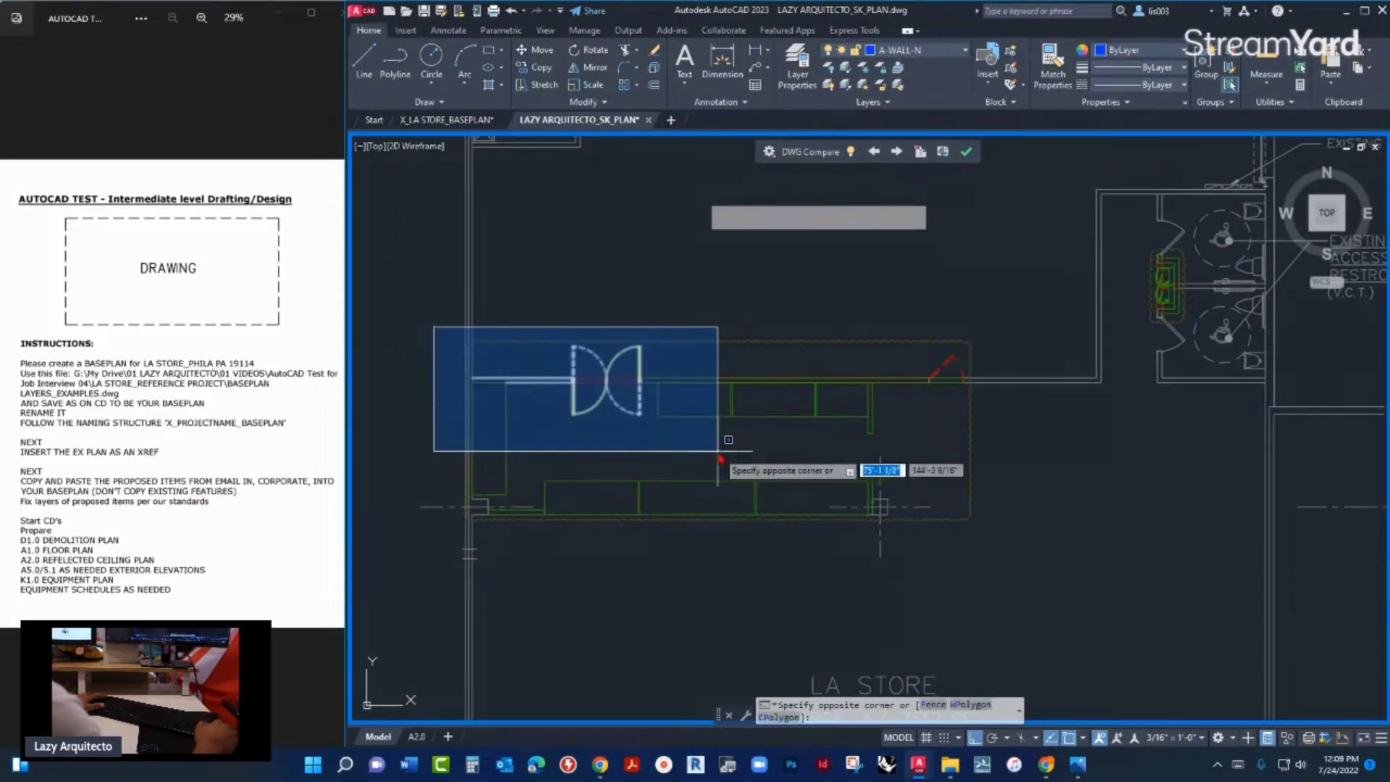
click(989, 531)
middle_drag(1140, 433, 797, 520)
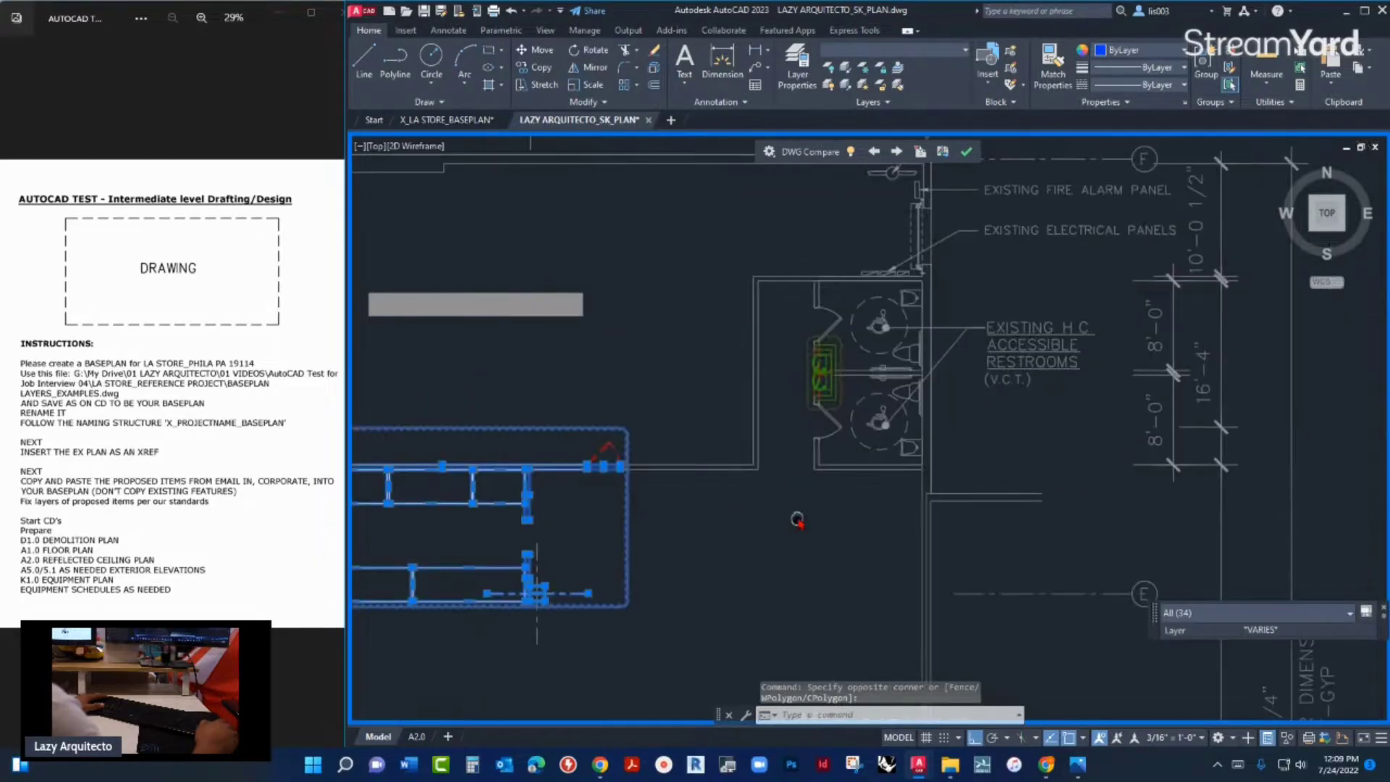
scroll(821, 372, up, 5)
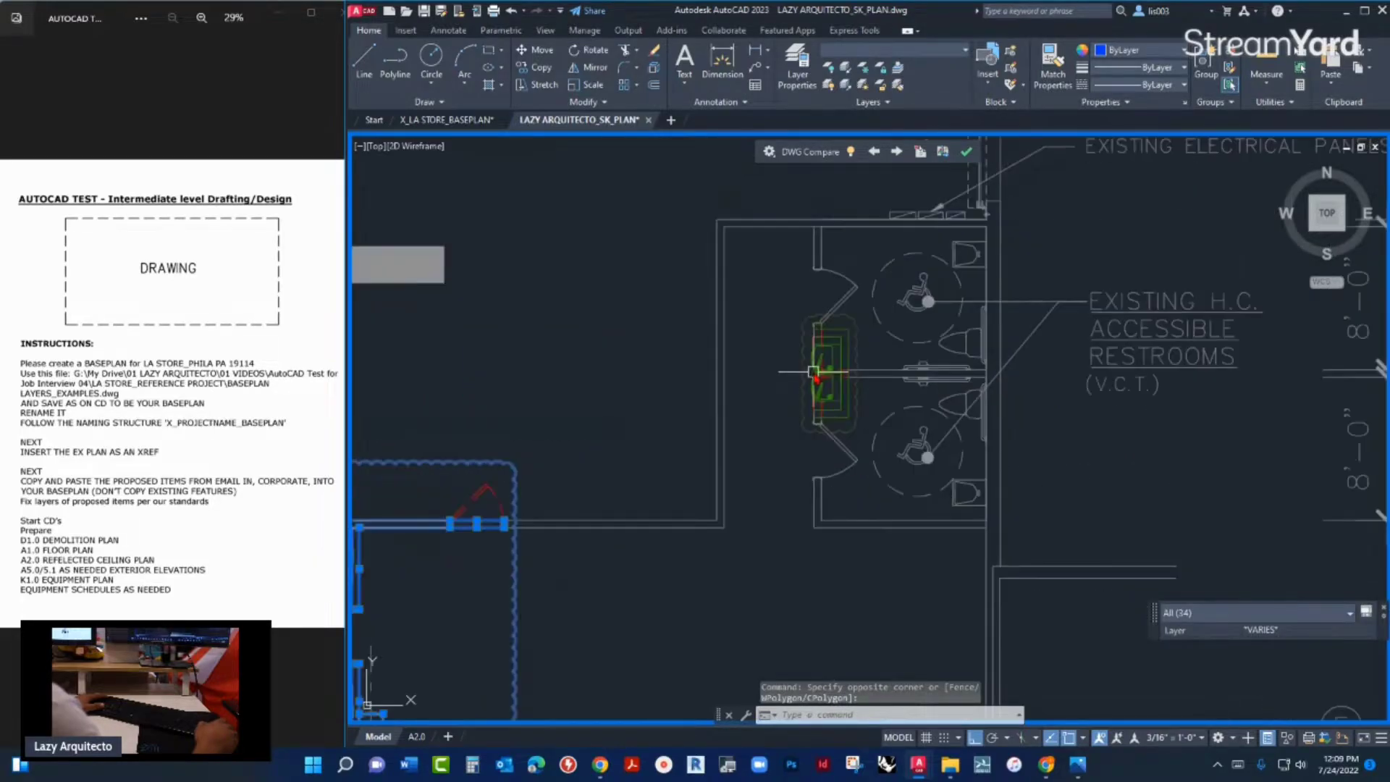
click(766, 269)
click(923, 481)
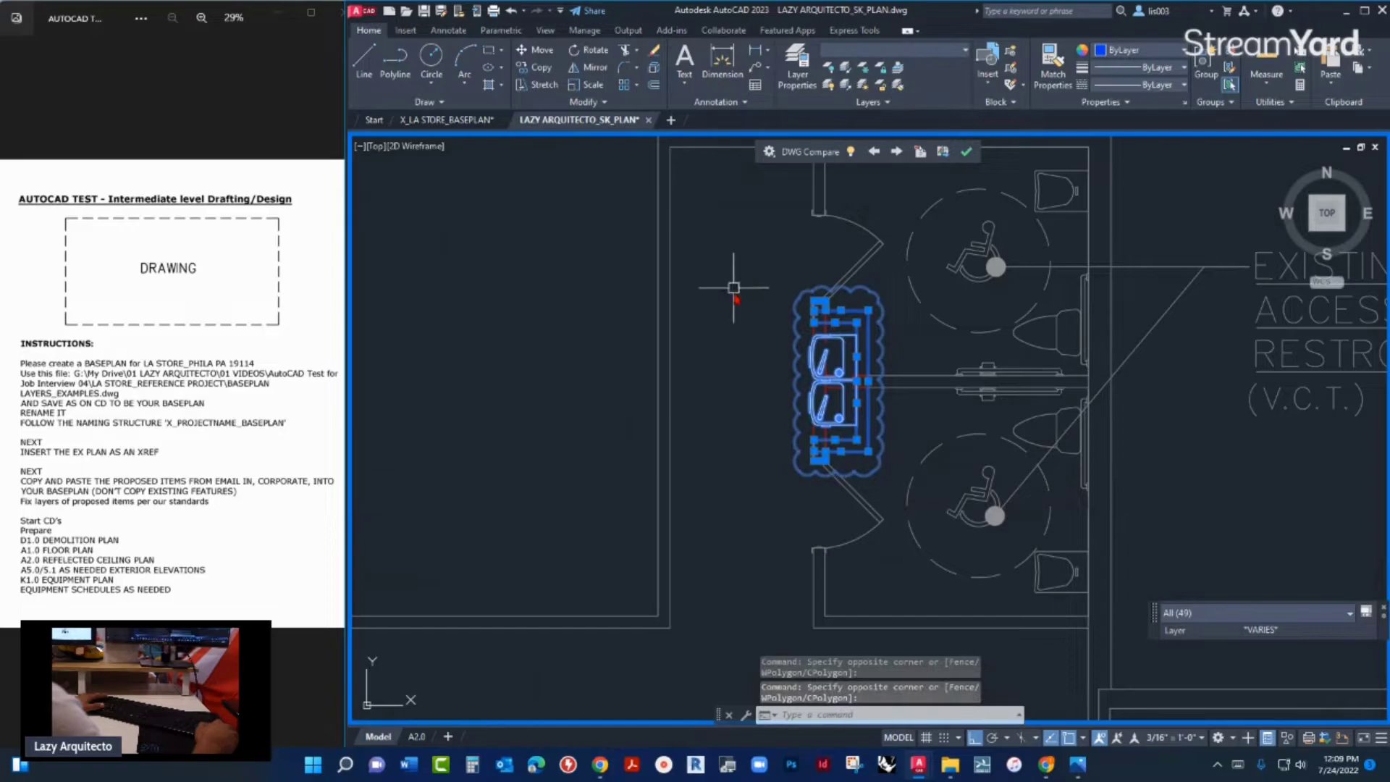
scroll(733, 288, down, 6)
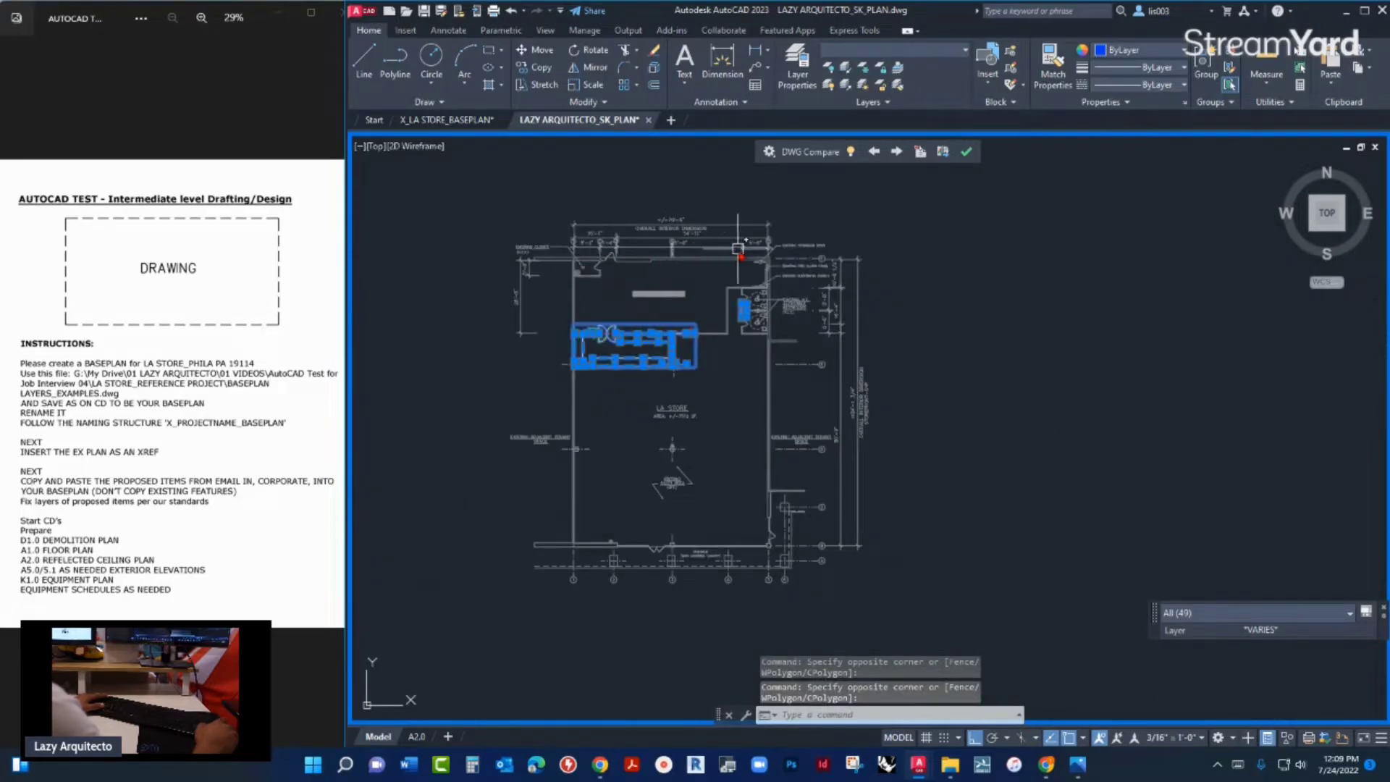
scroll(768, 507, up, 6)
scroll(806, 408, down, 6)
scroll(637, 496, up, 6)
scroll(637, 496, down, 6)
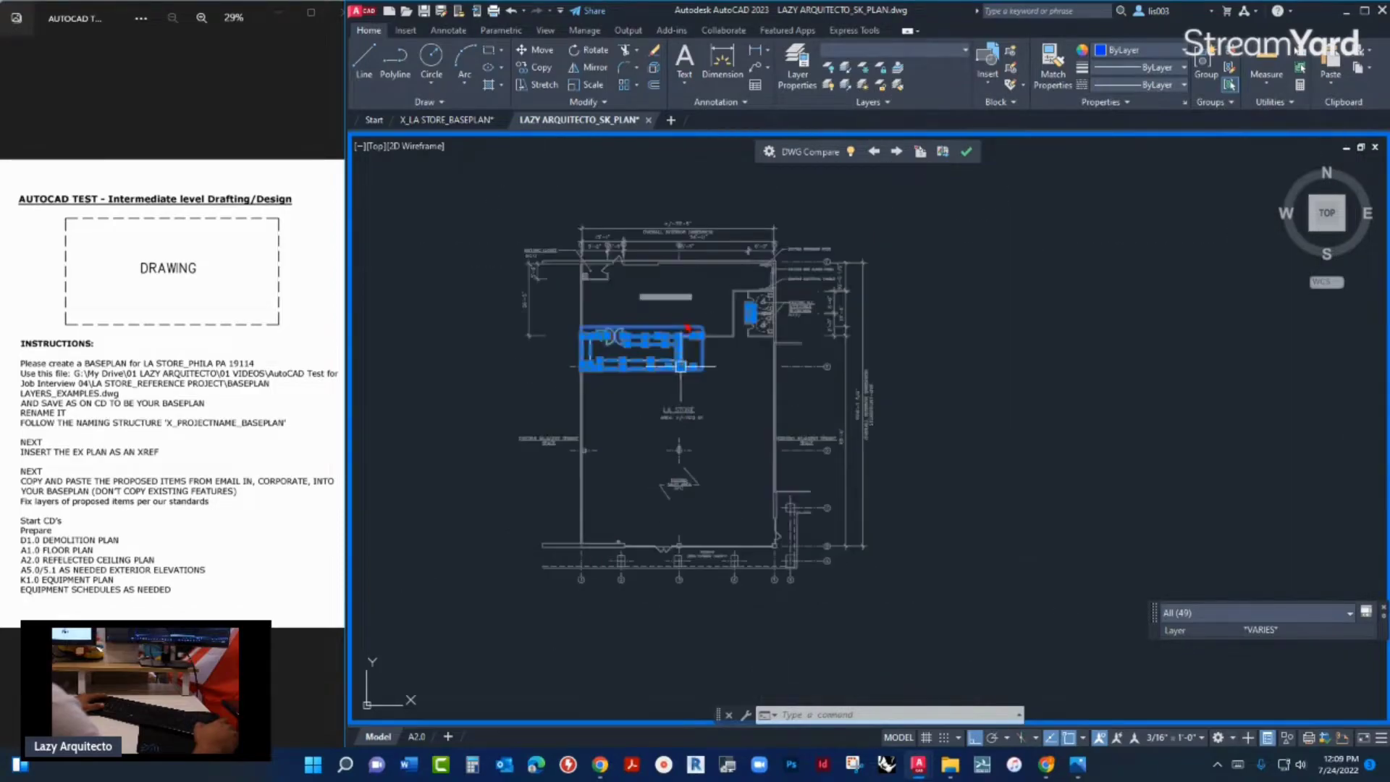
scroll(680, 341, up, 4)
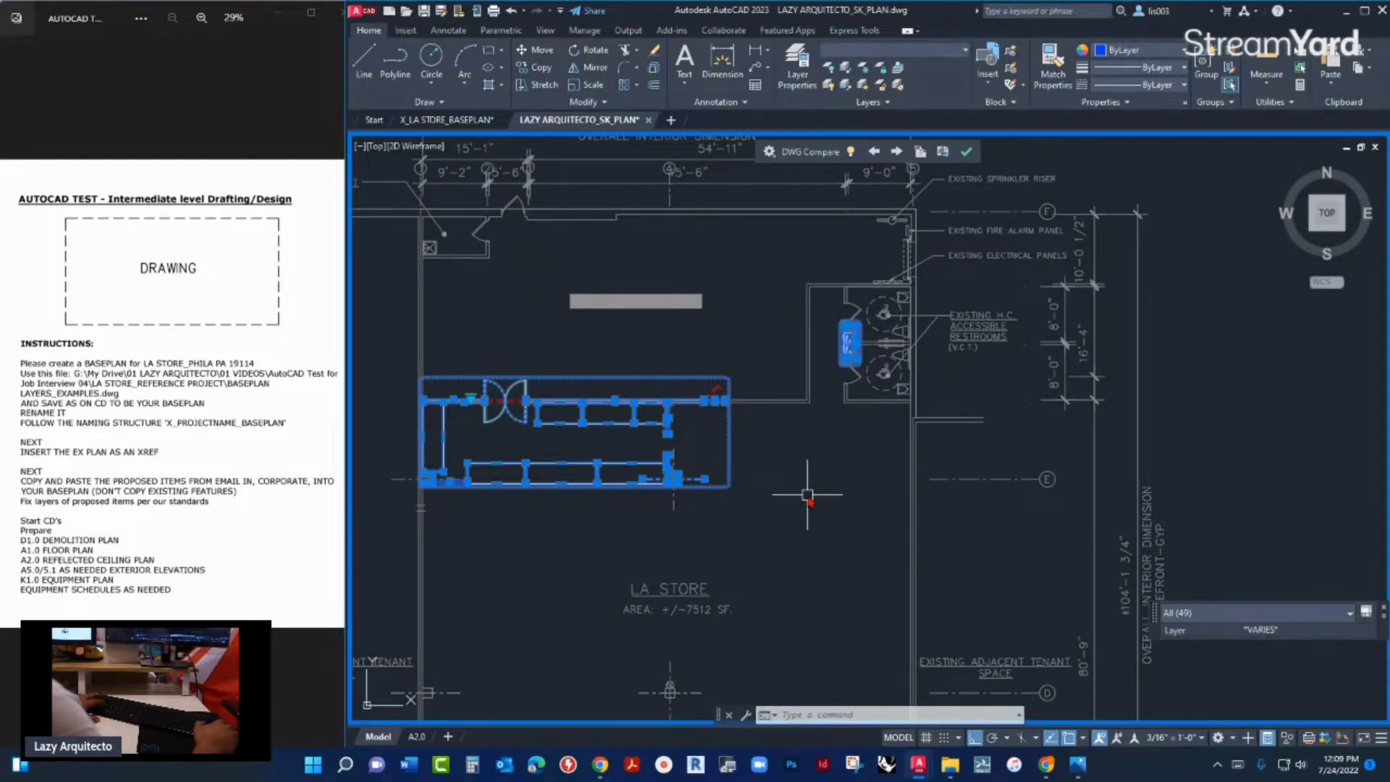
- Copy the selection with a base point at the top wall corner and close DWG Compare
key(ctrl+alt+1)
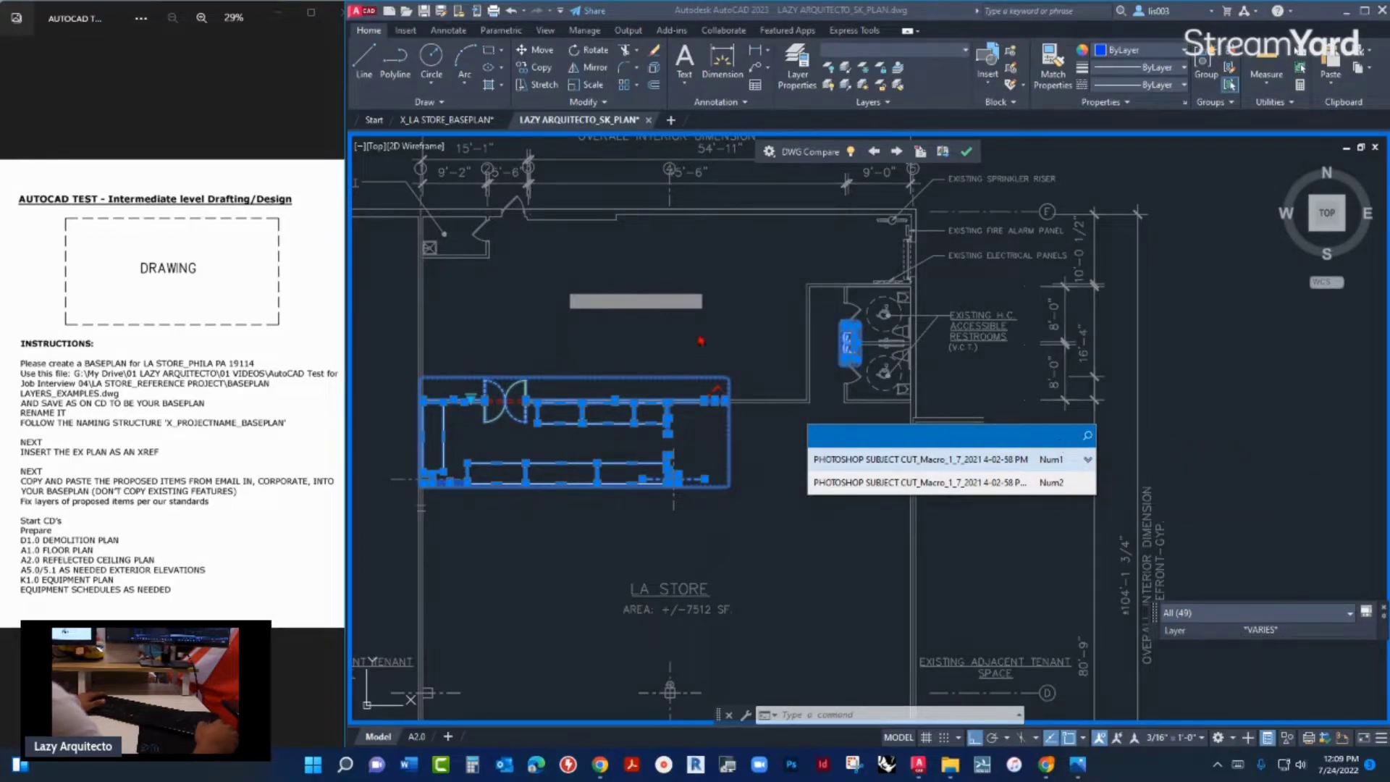
key(Escape)
middle_drag(714, 326, 707, 422)
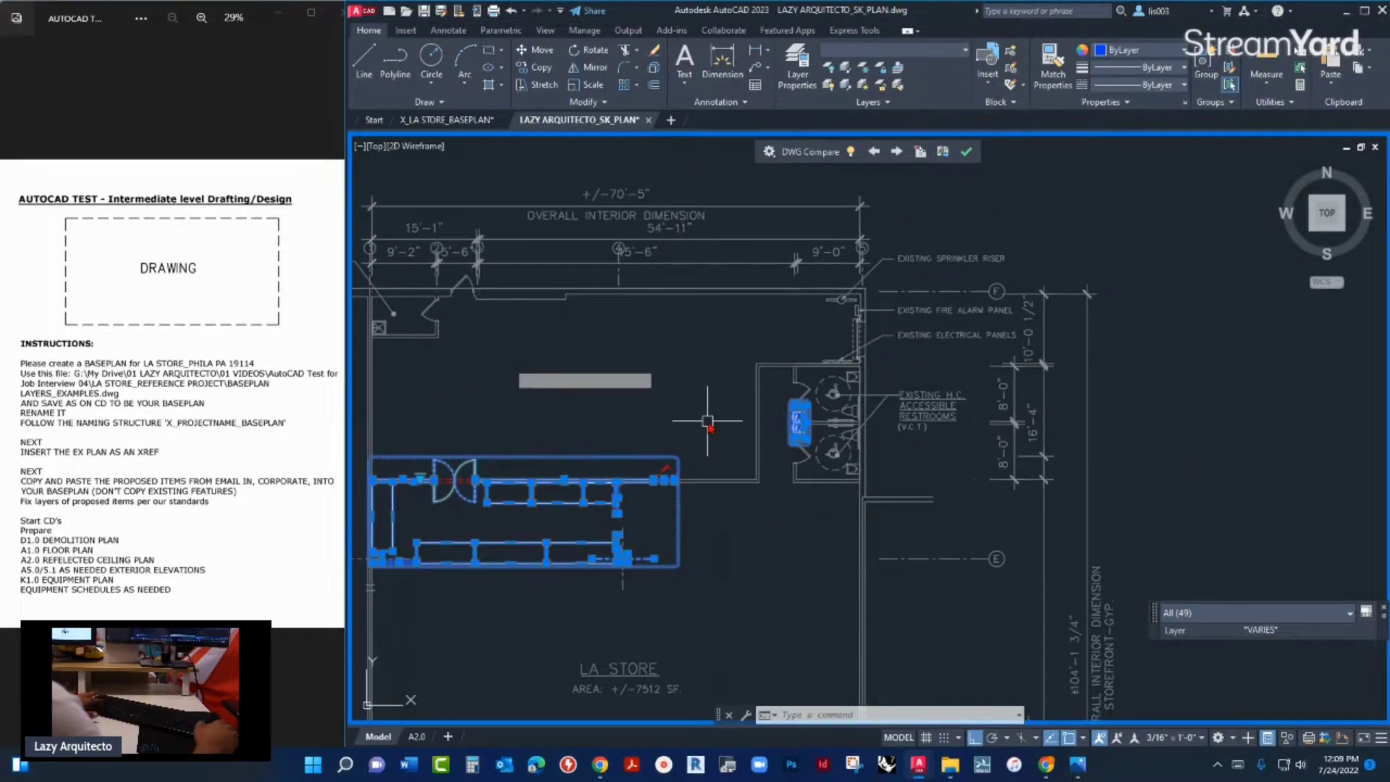
key(ctrl+shift+c)
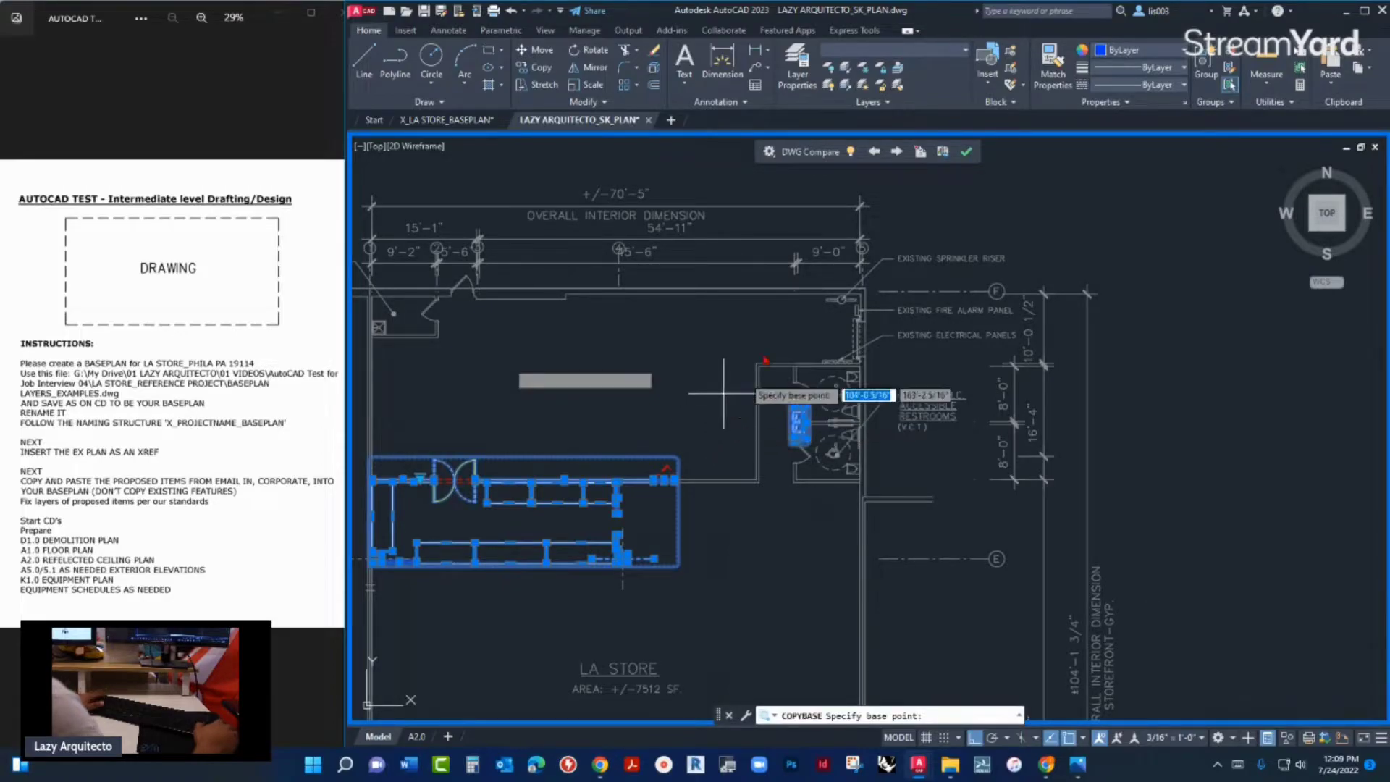
scroll(892, 294, up, 3)
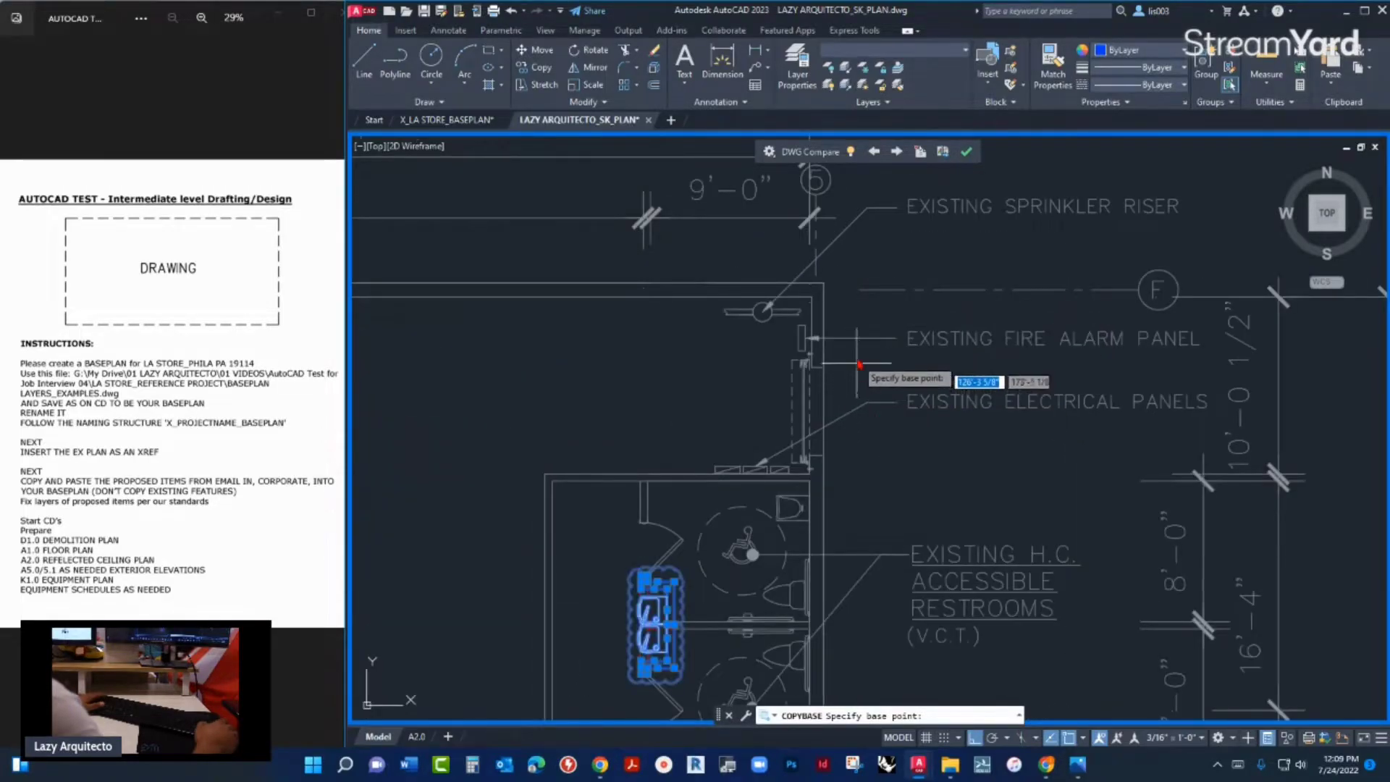
click(823, 283)
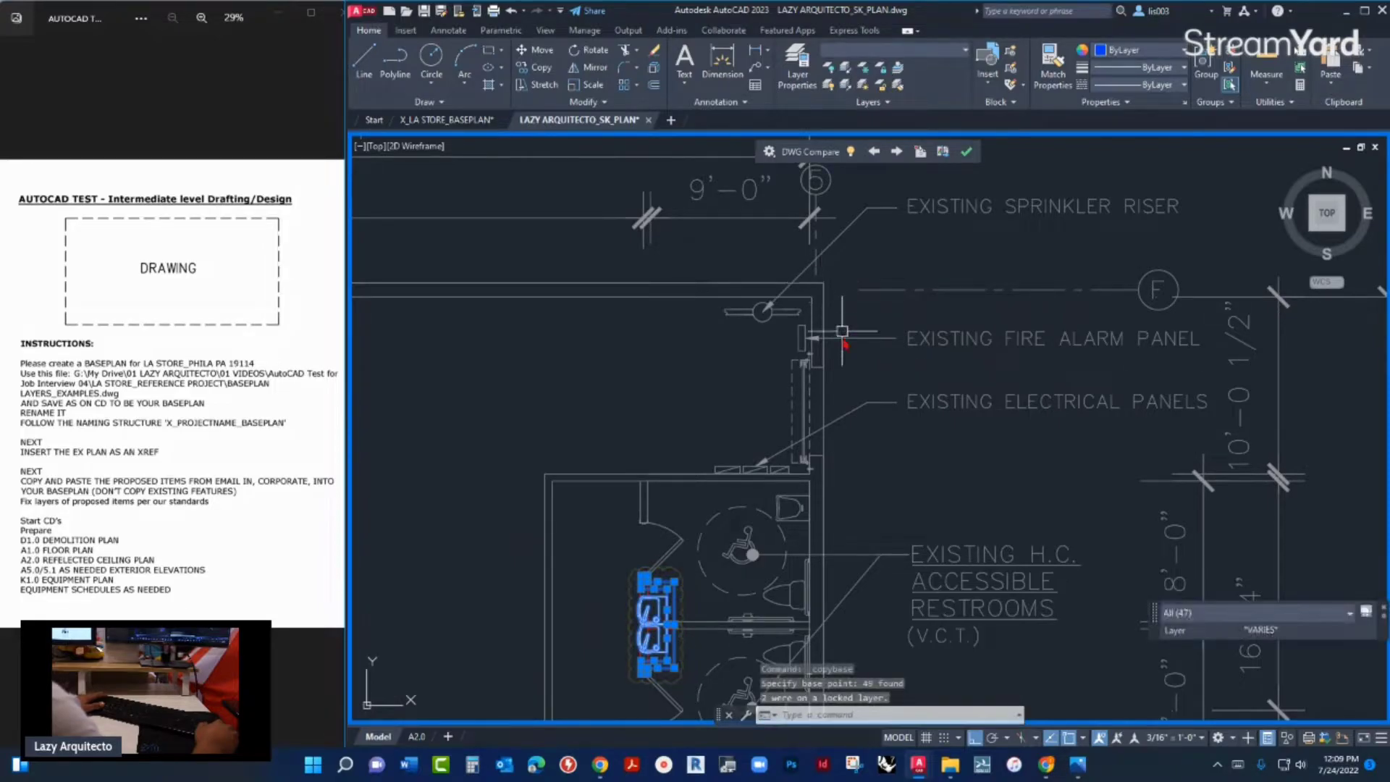
scroll(839, 347, down, 3)
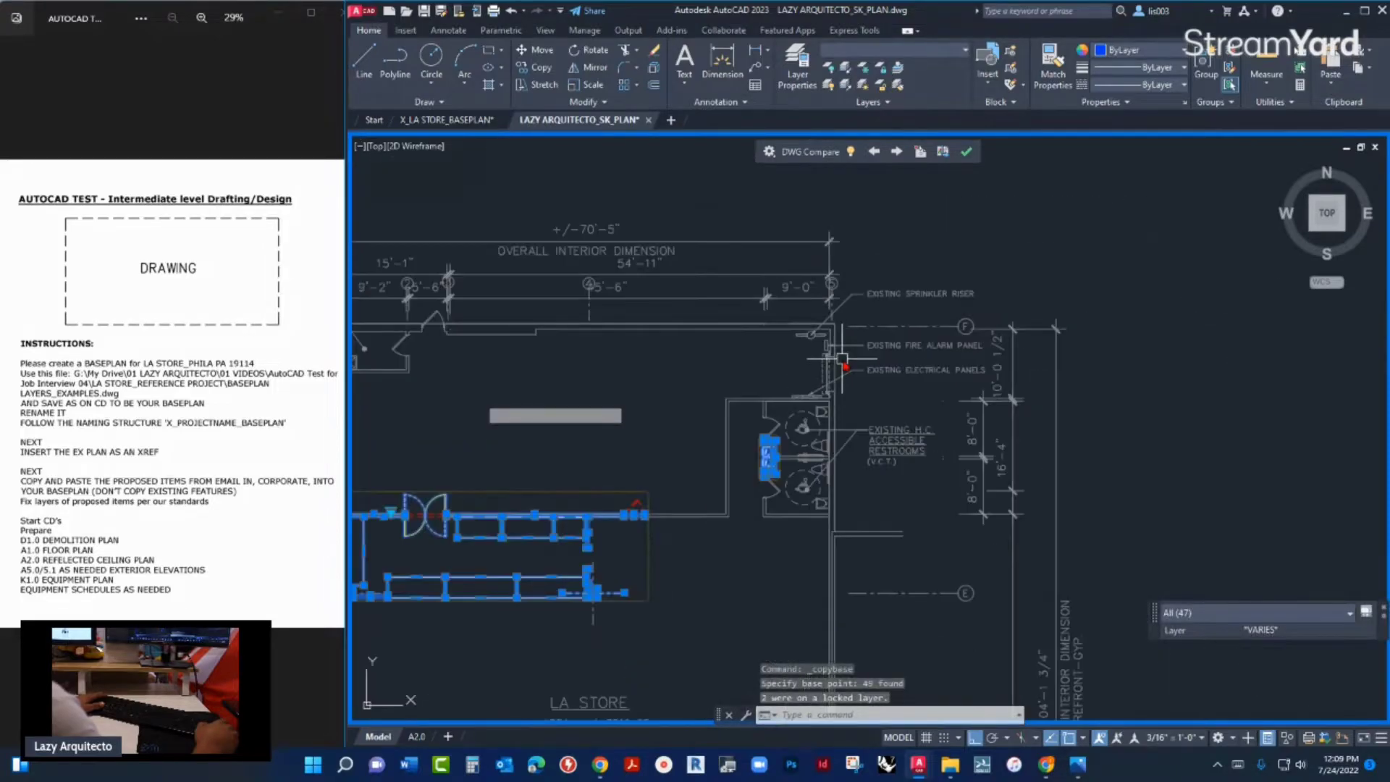
click(967, 152)
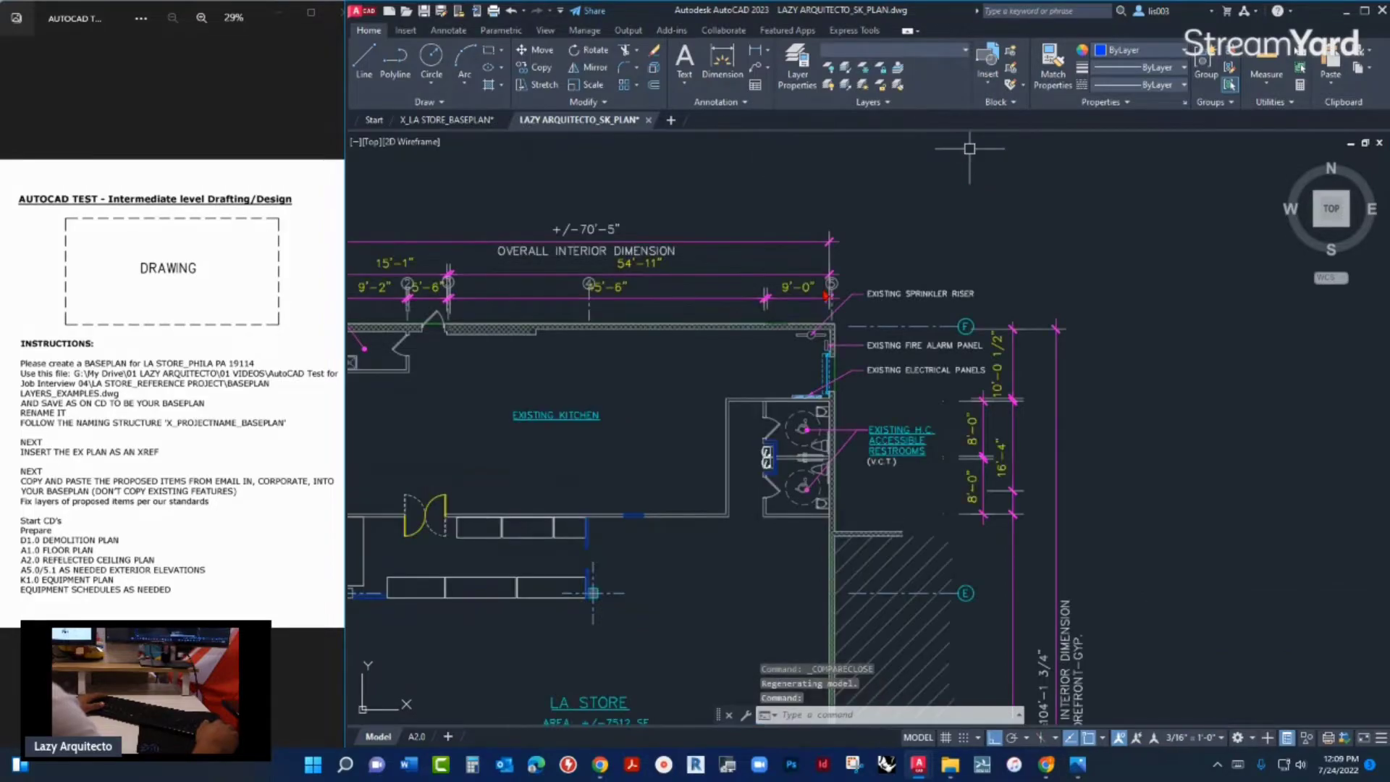
- Paste the copied items into X_LA STORE_BASEPLAN at the matching top wall corner and review them
scroll(827, 331, down, 2)
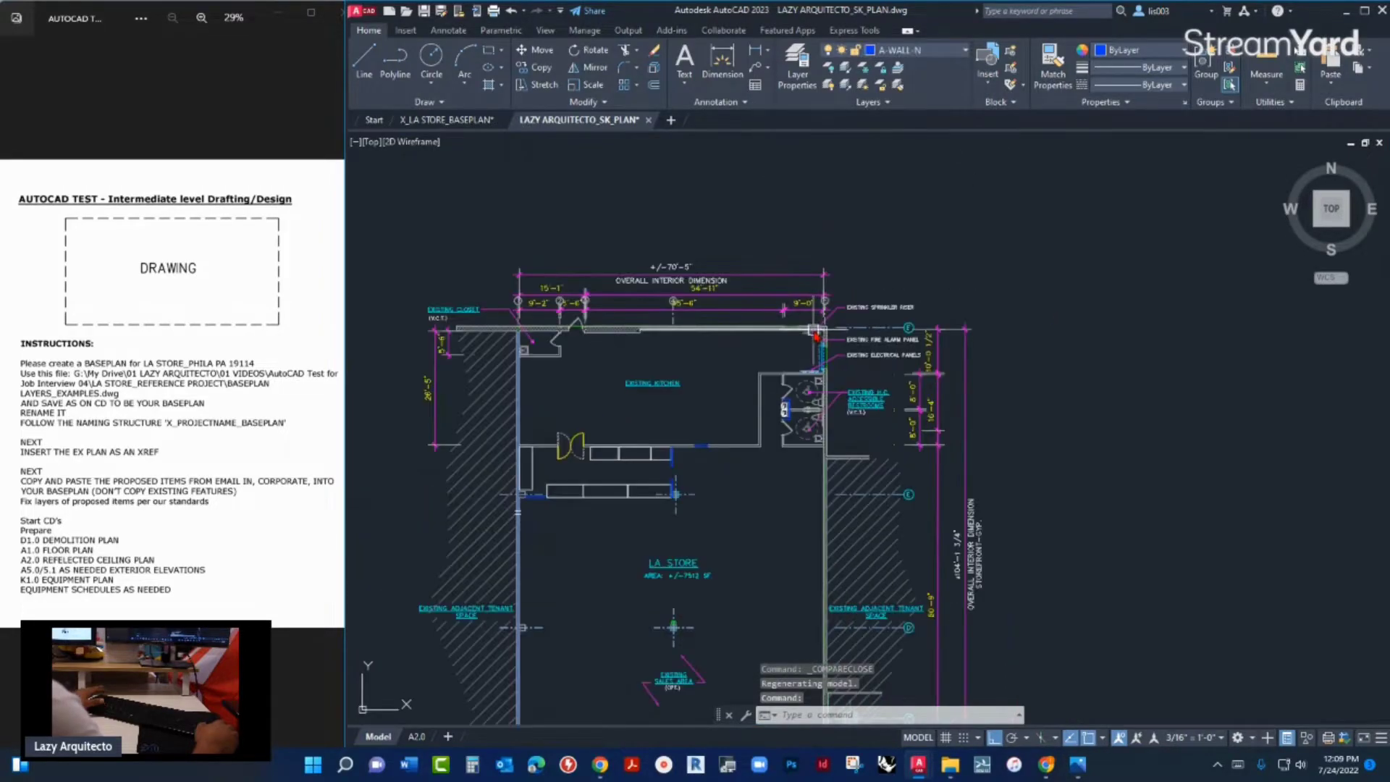
click(457, 120)
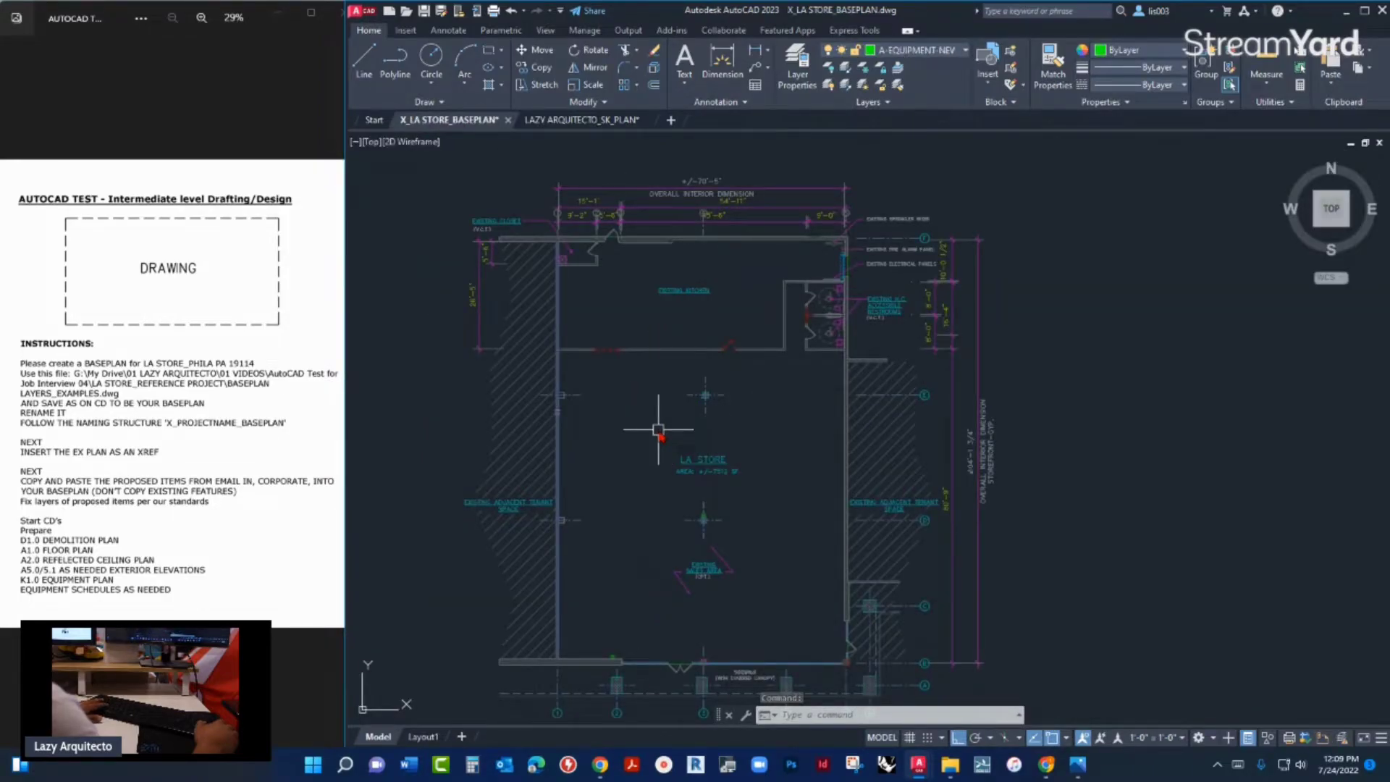
key(ctrl+v)
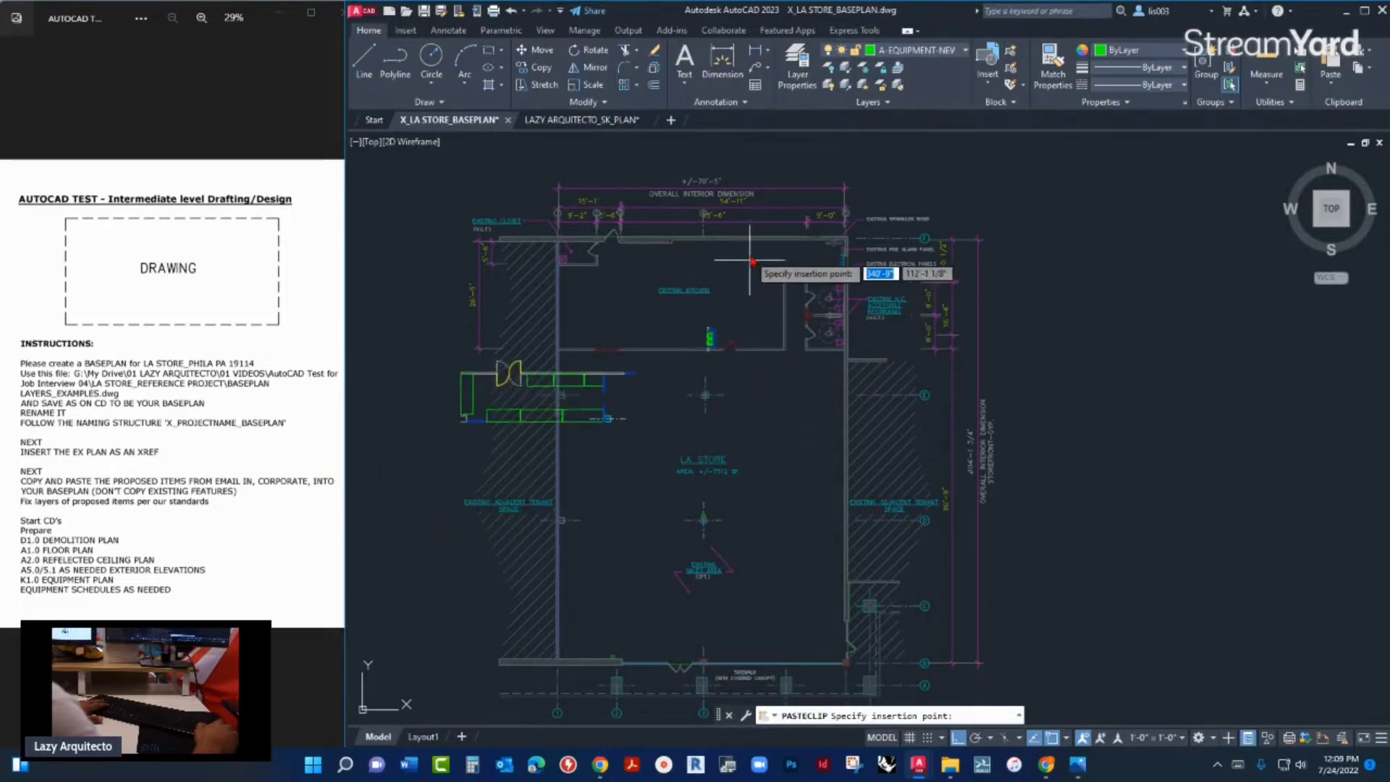
scroll(839, 242, up, 6)
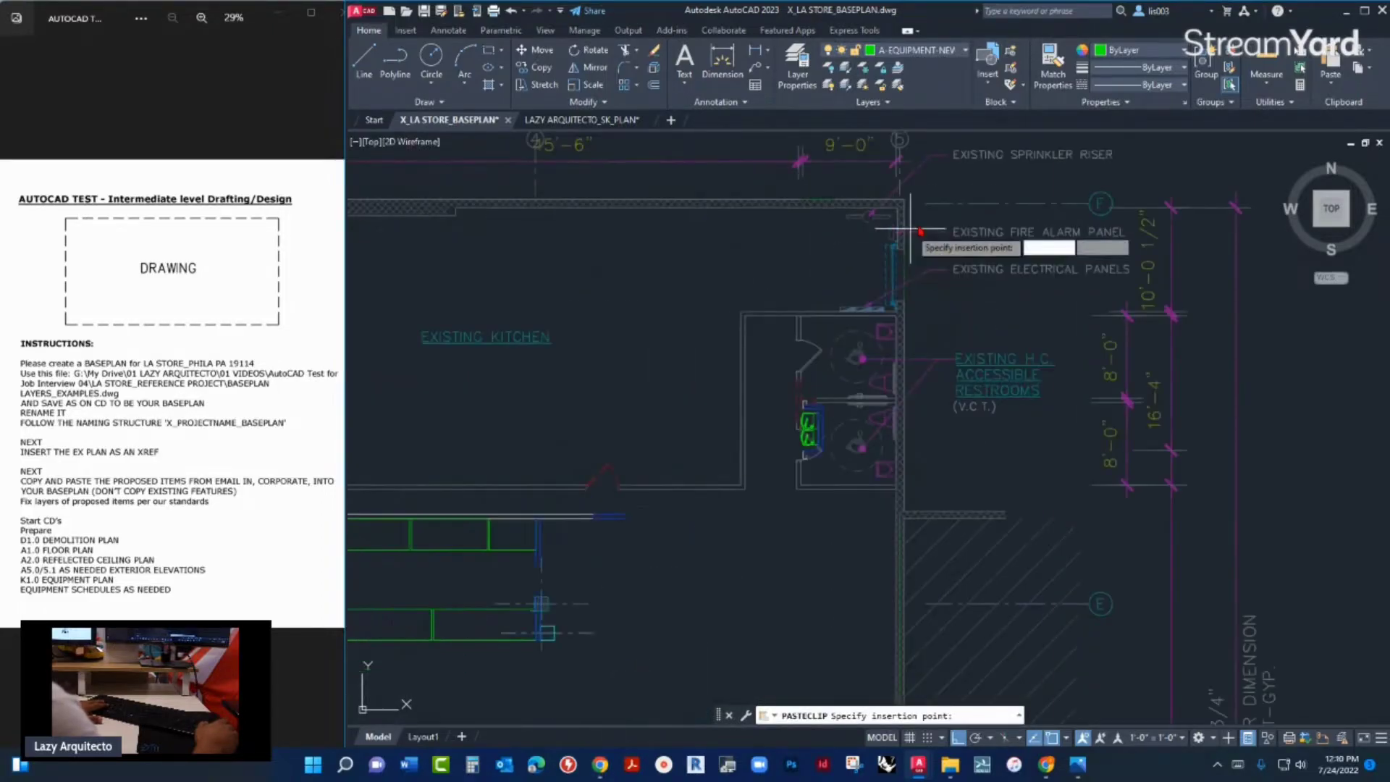
scroll(919, 206, up, 3)
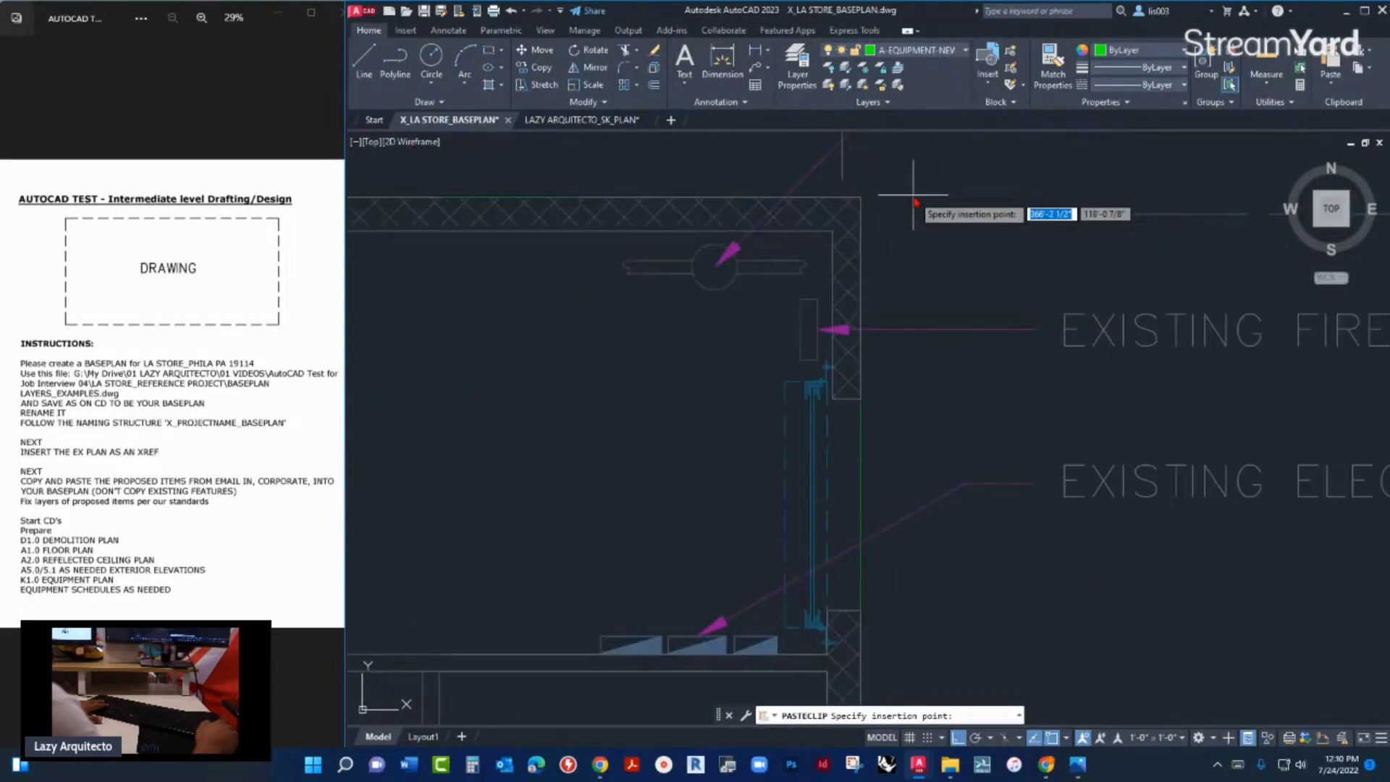
click(861, 197)
scroll(873, 217, down, 4)
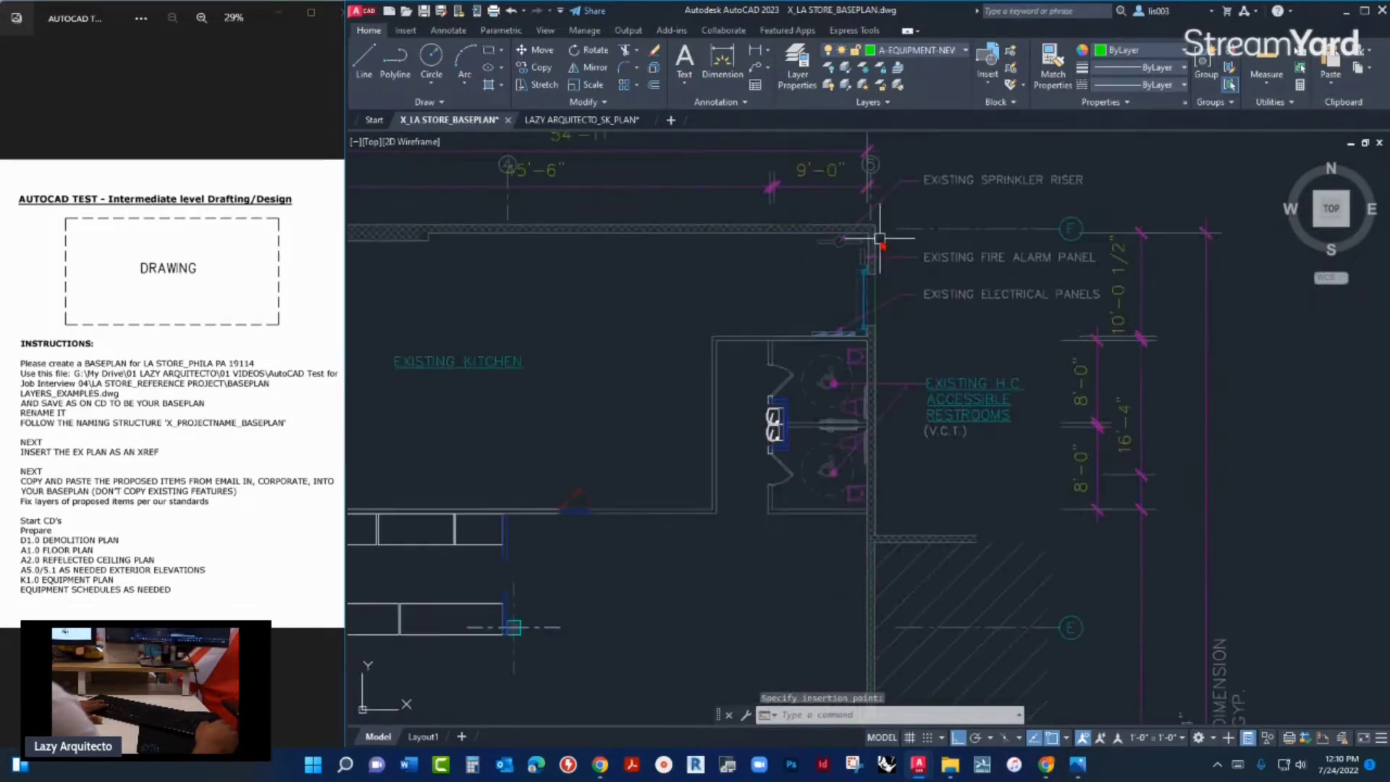
scroll(769, 427, up, 3)
scroll(771, 455, down, 2)
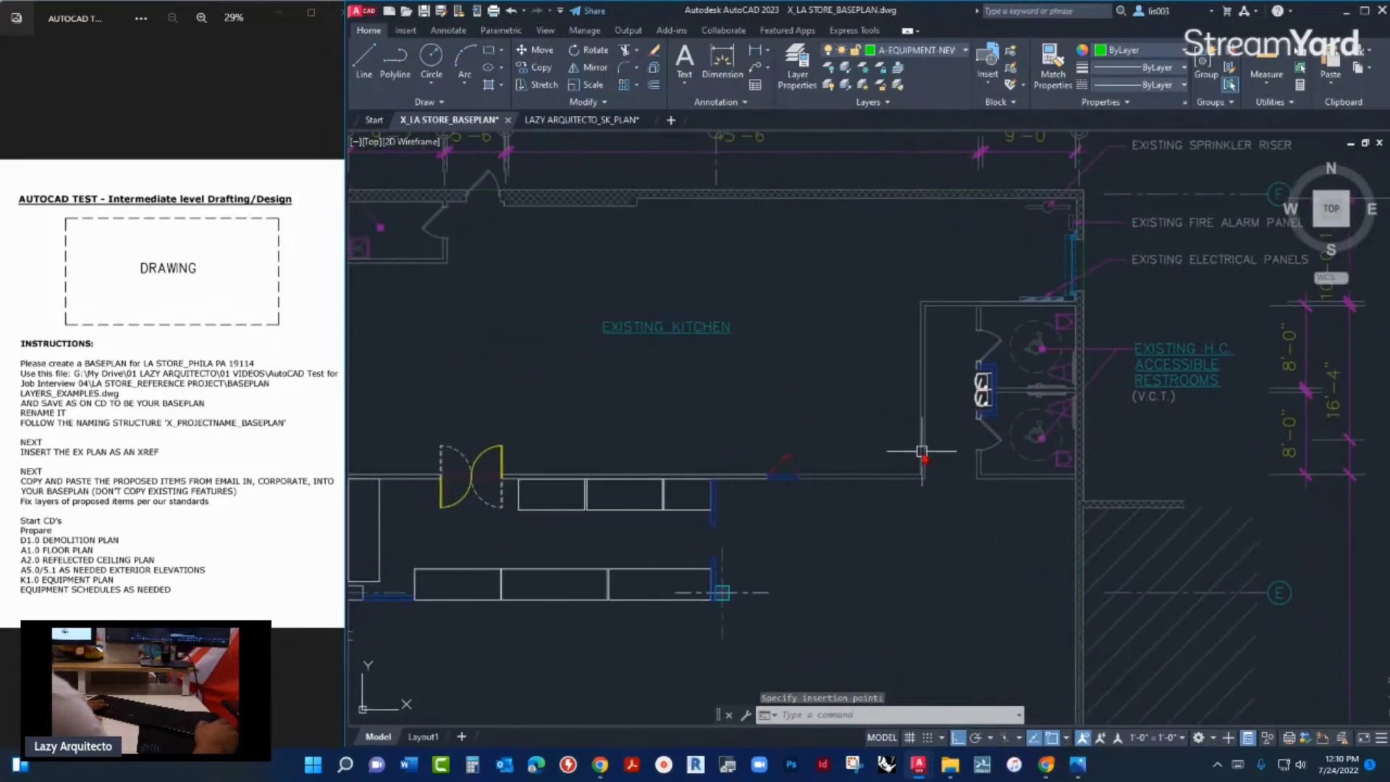
scroll(652, 515, up, 2)
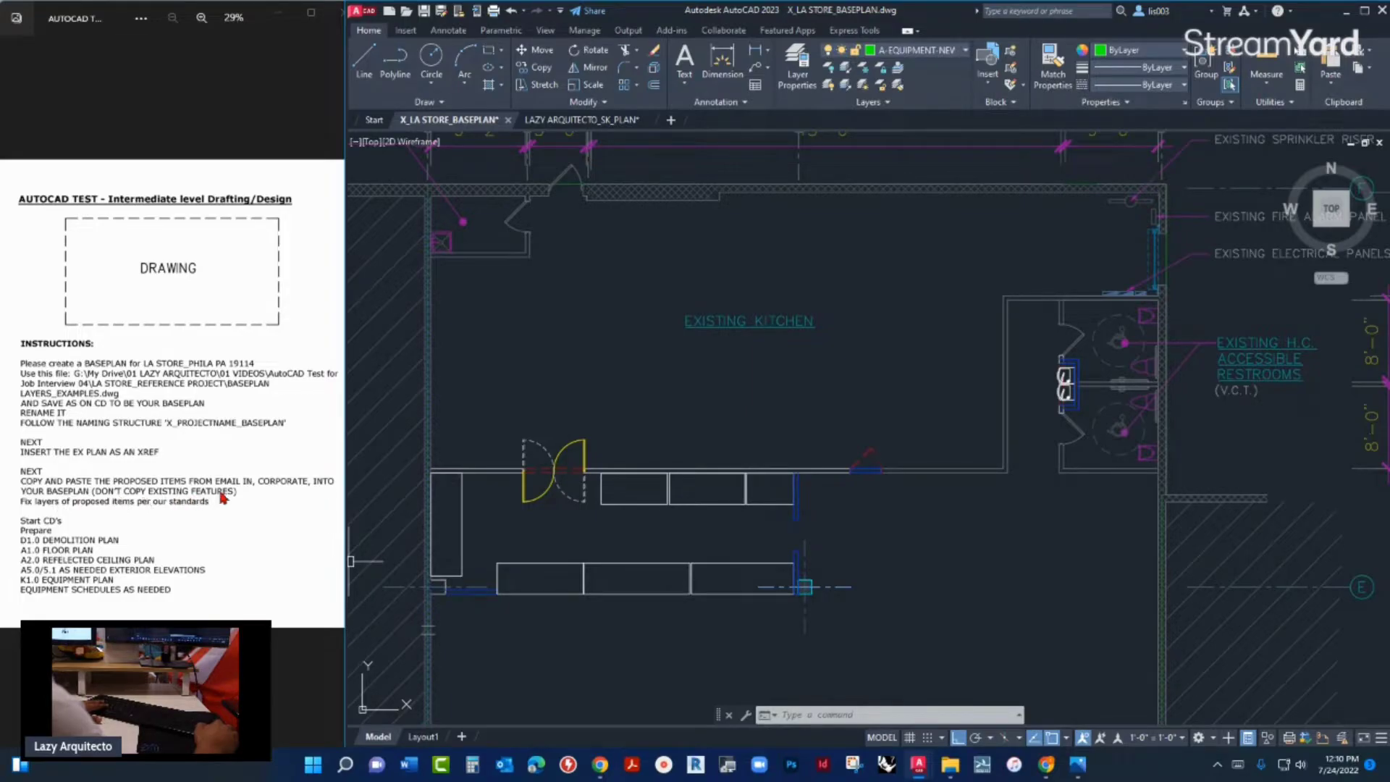
middle_drag(1071, 427, 789, 416)
scroll(769, 404, up, 2)
scroll(769, 404, up, 5)
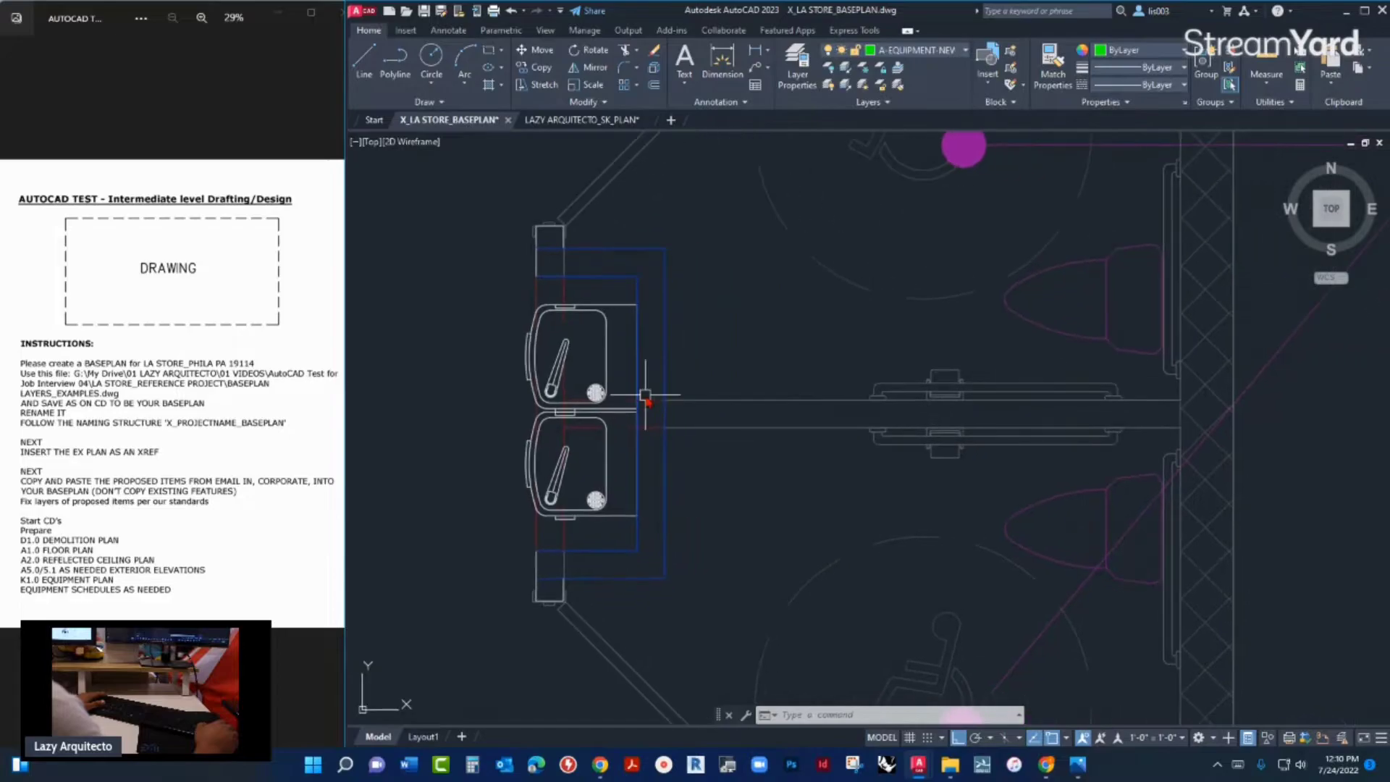
click(691, 404)
key(Escape)
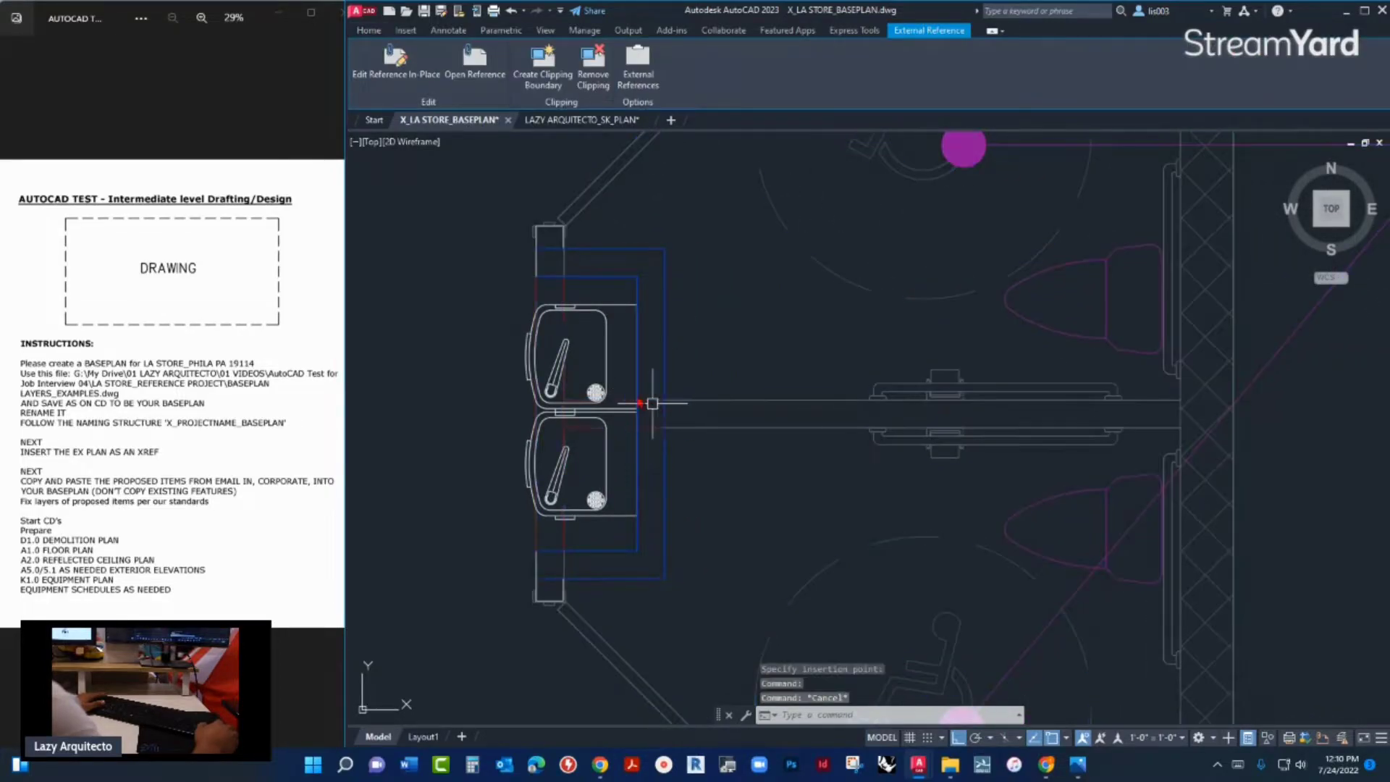
click(615, 303)
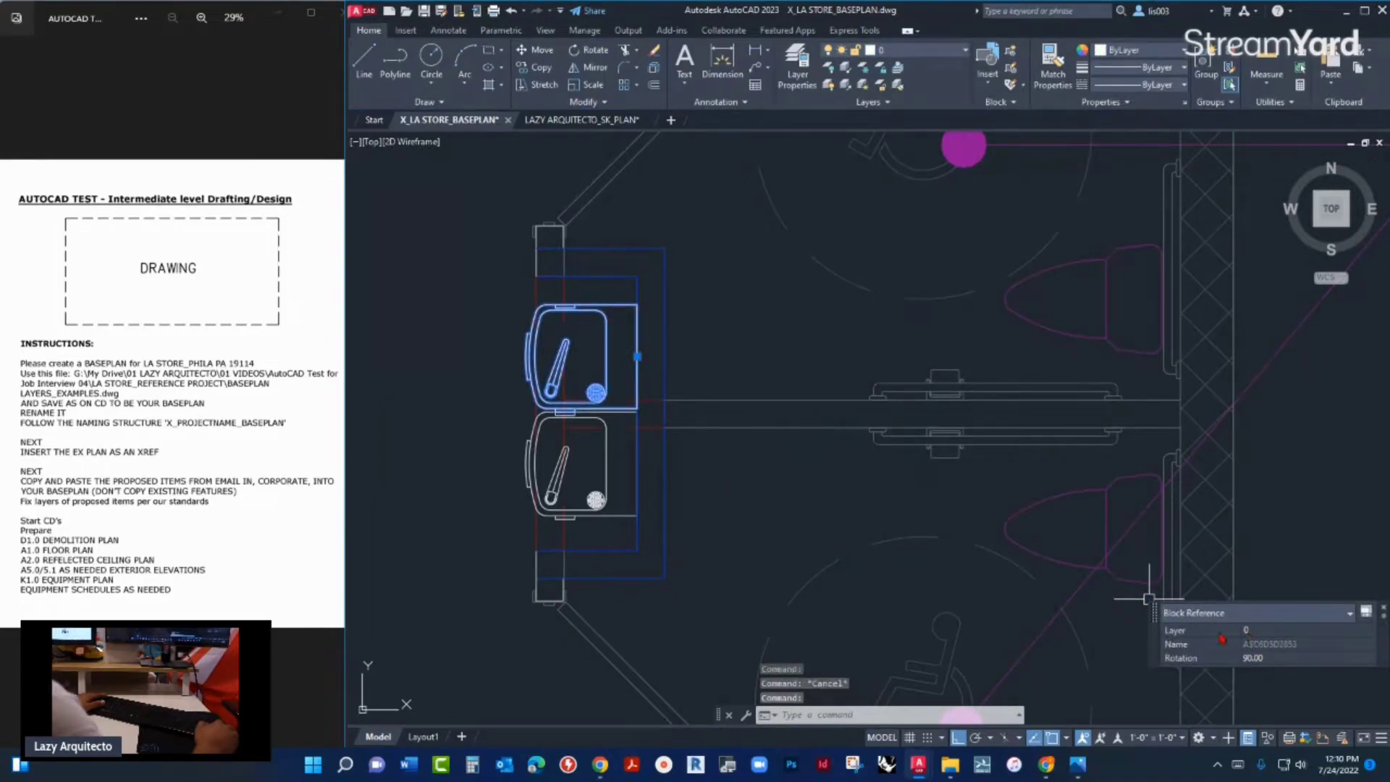
key(Escape)
middle_drag(621, 286, 697, 348)
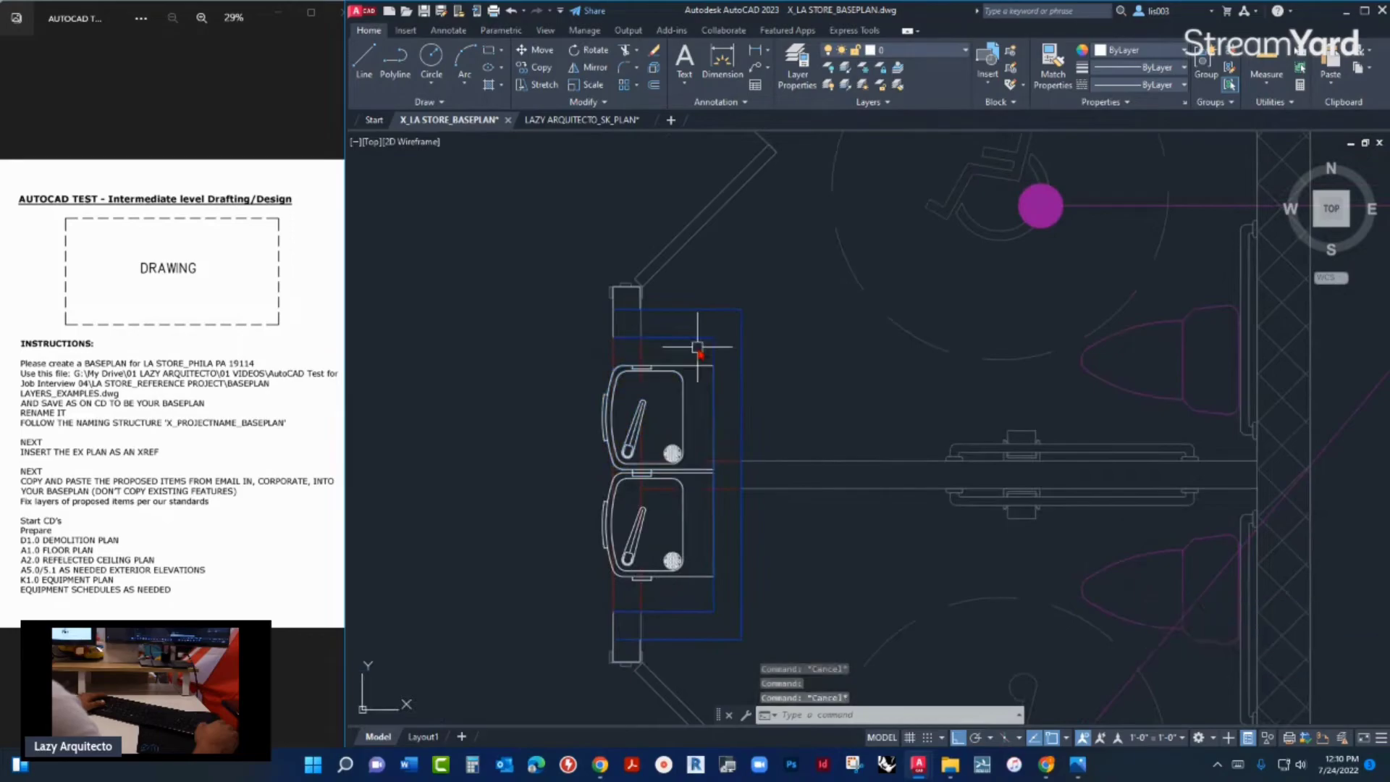
click(697, 338)
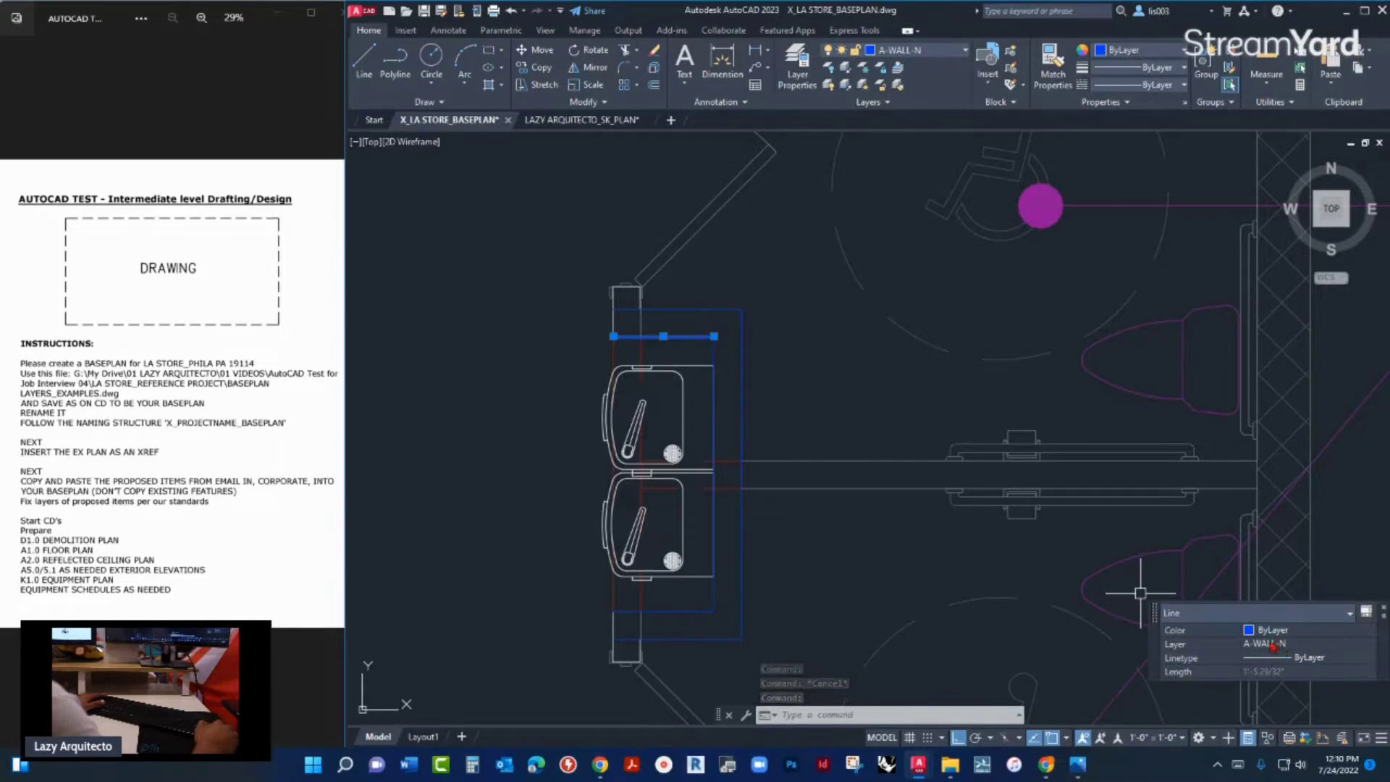
key(Escape)
click(697, 310)
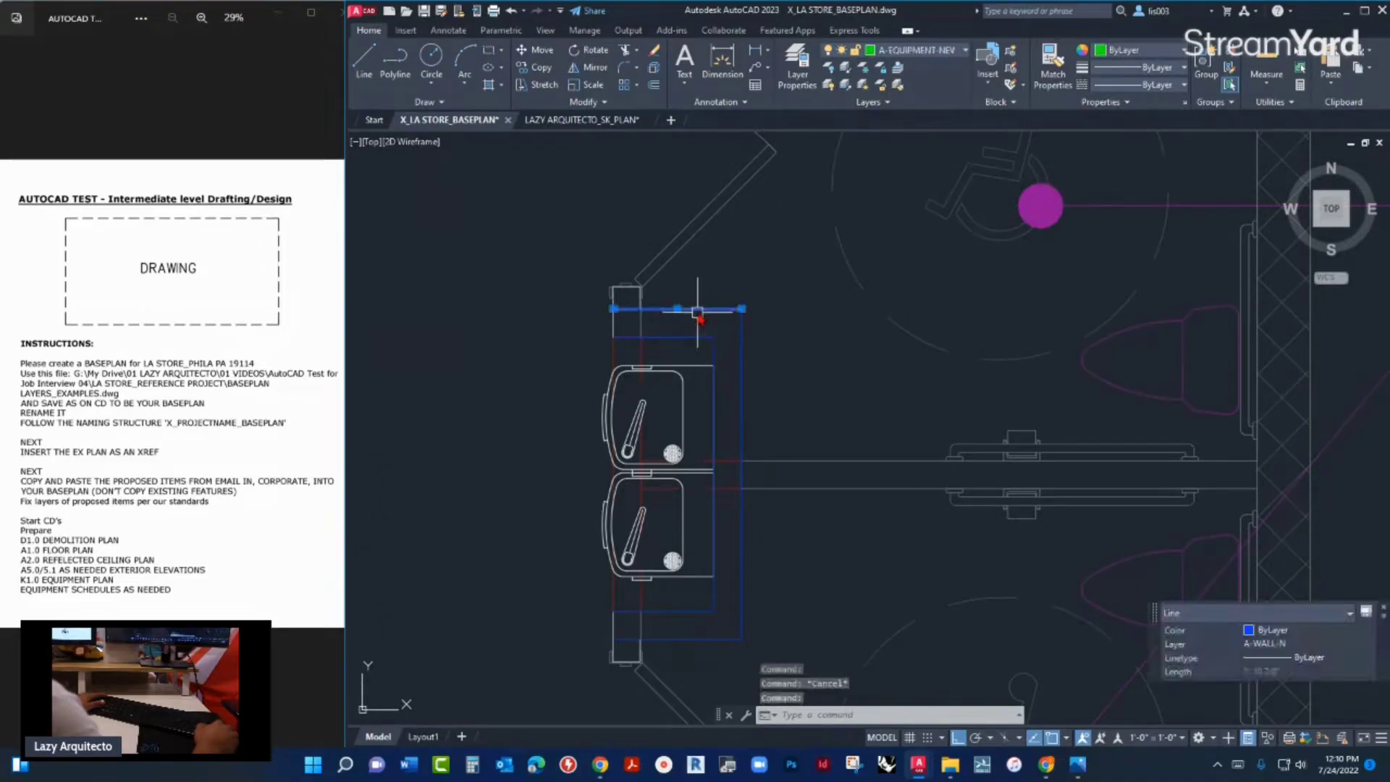
scroll(876, 369, down, 2)
key(Escape)
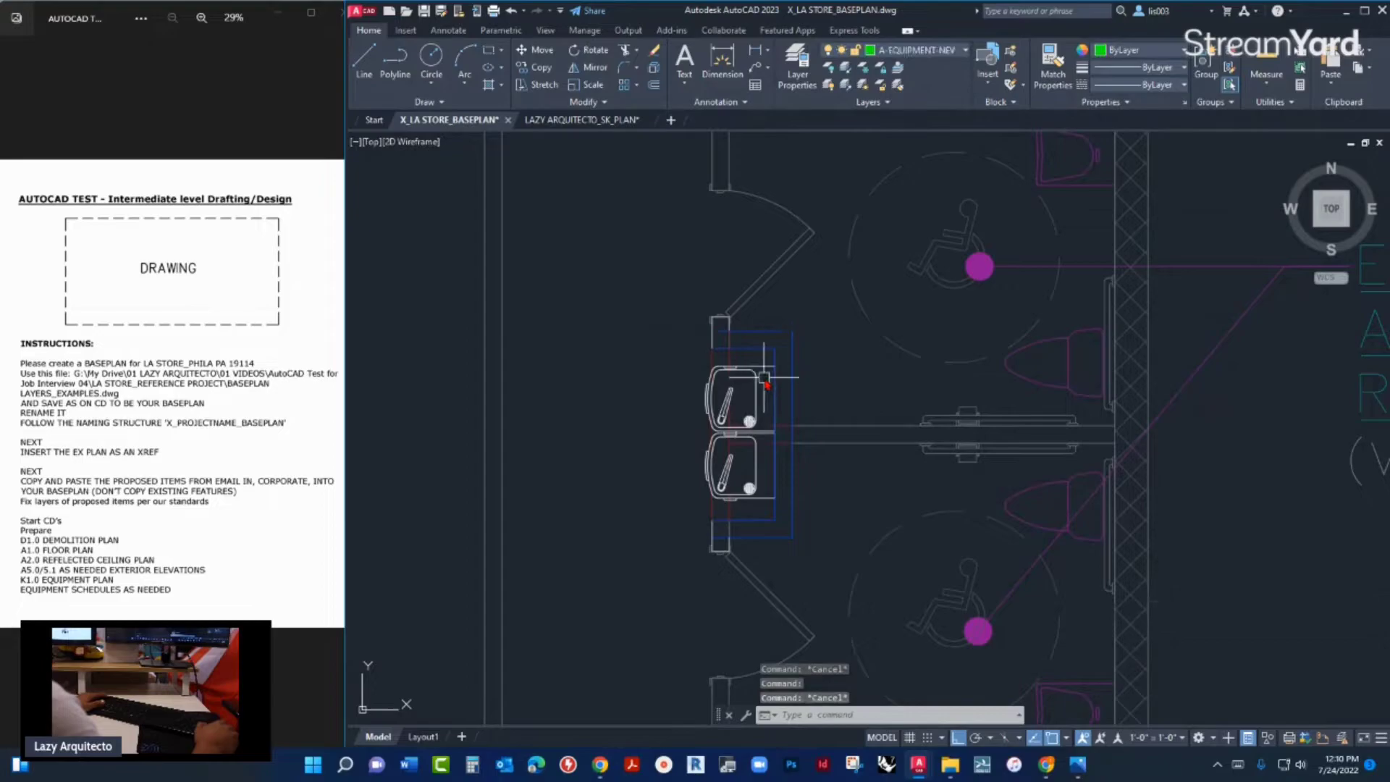
click(763, 377)
scroll(858, 394, down, 3)
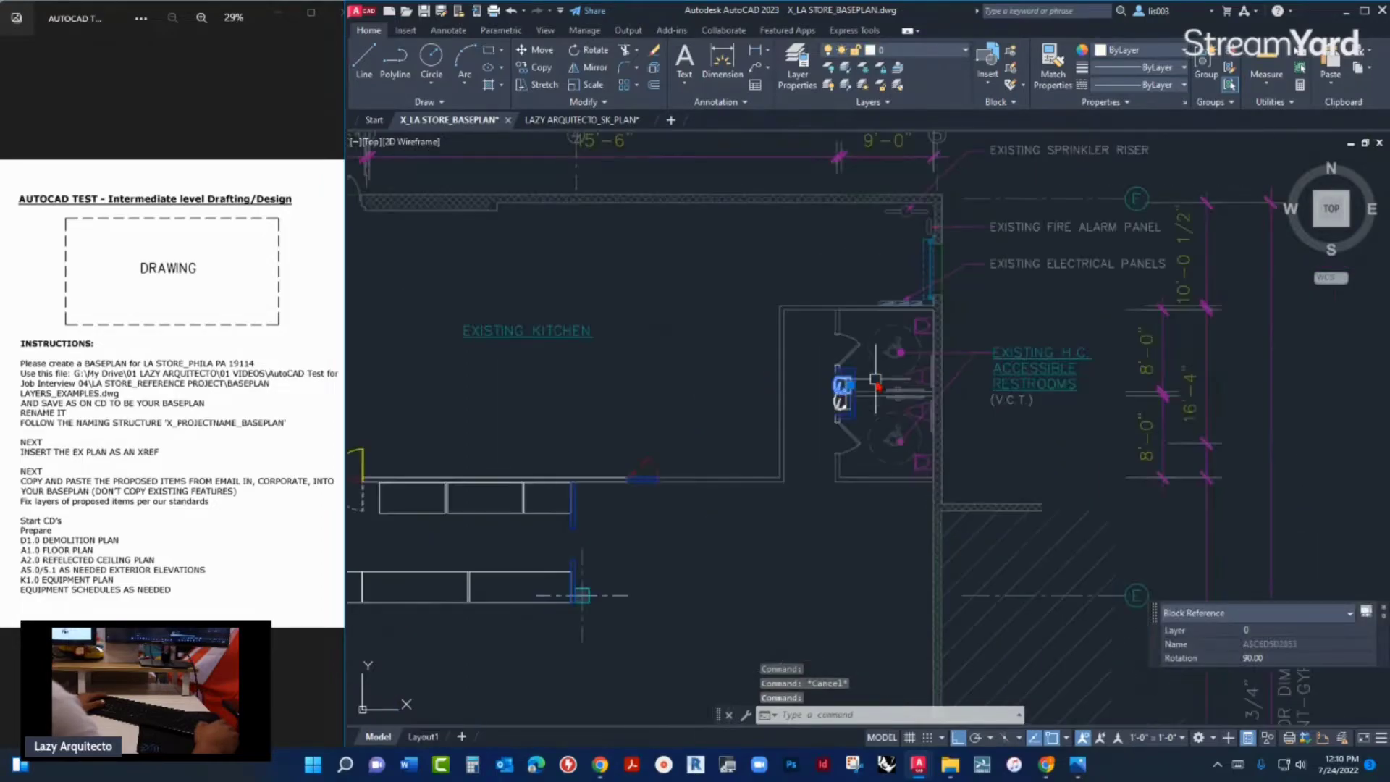
middle_drag(619, 525, 832, 463)
key(Escape)
scroll(833, 394, up, 4)
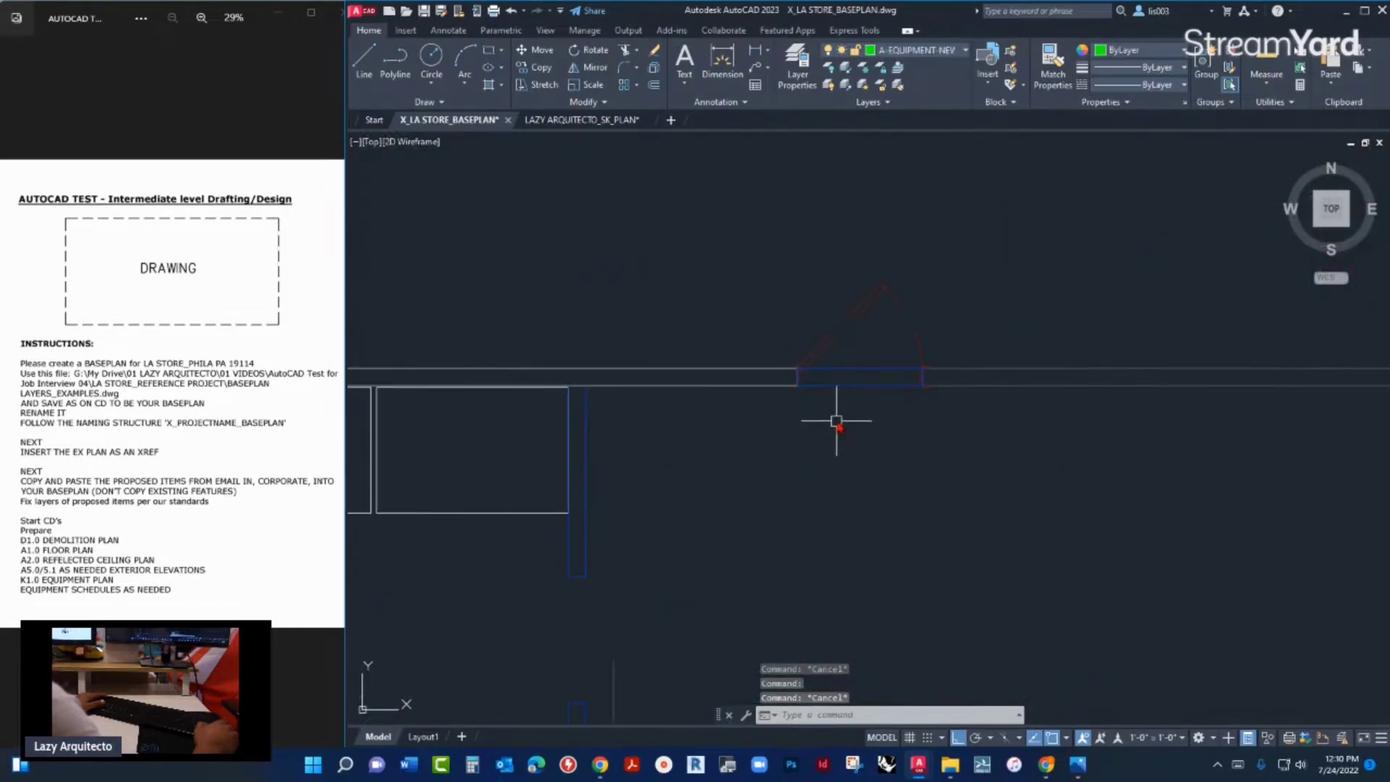
click(831, 385)
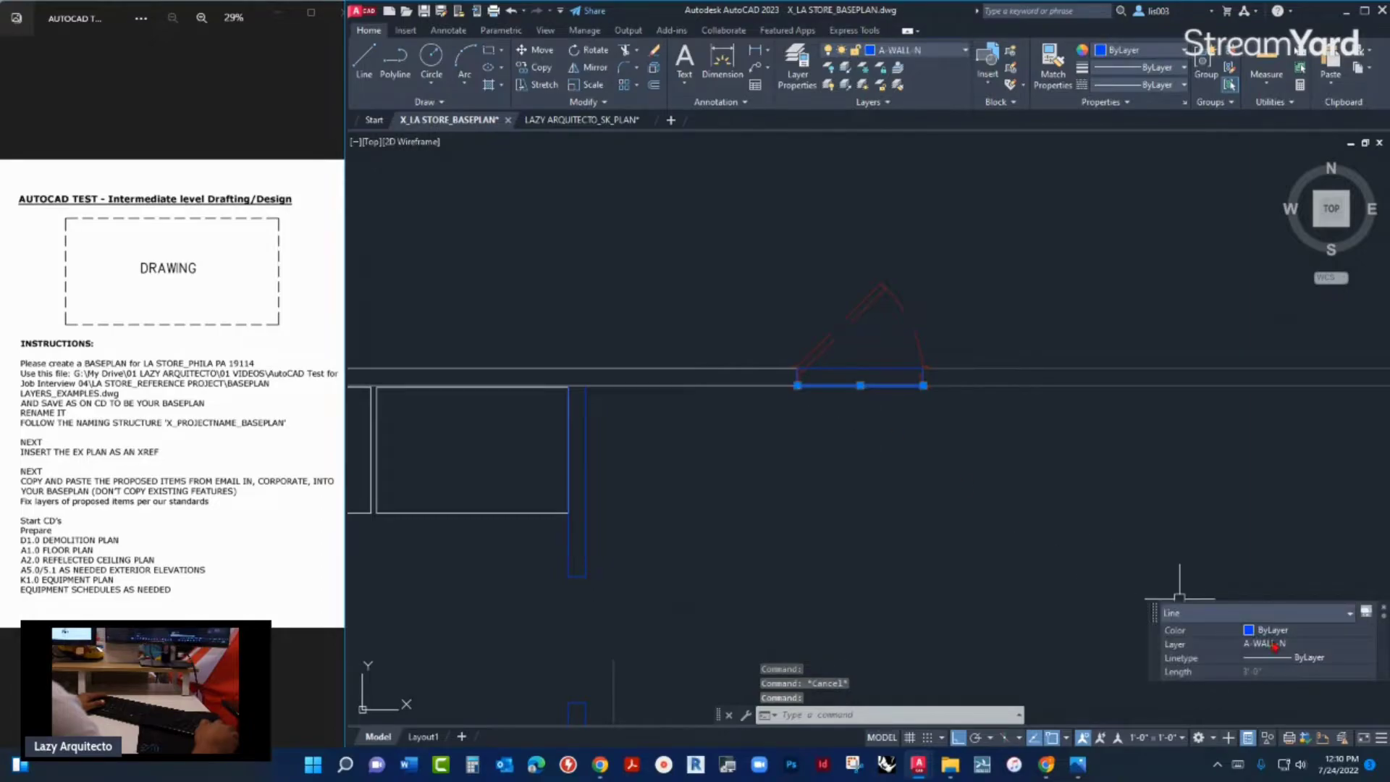
key(Escape)
scroll(800, 403, down, 3)
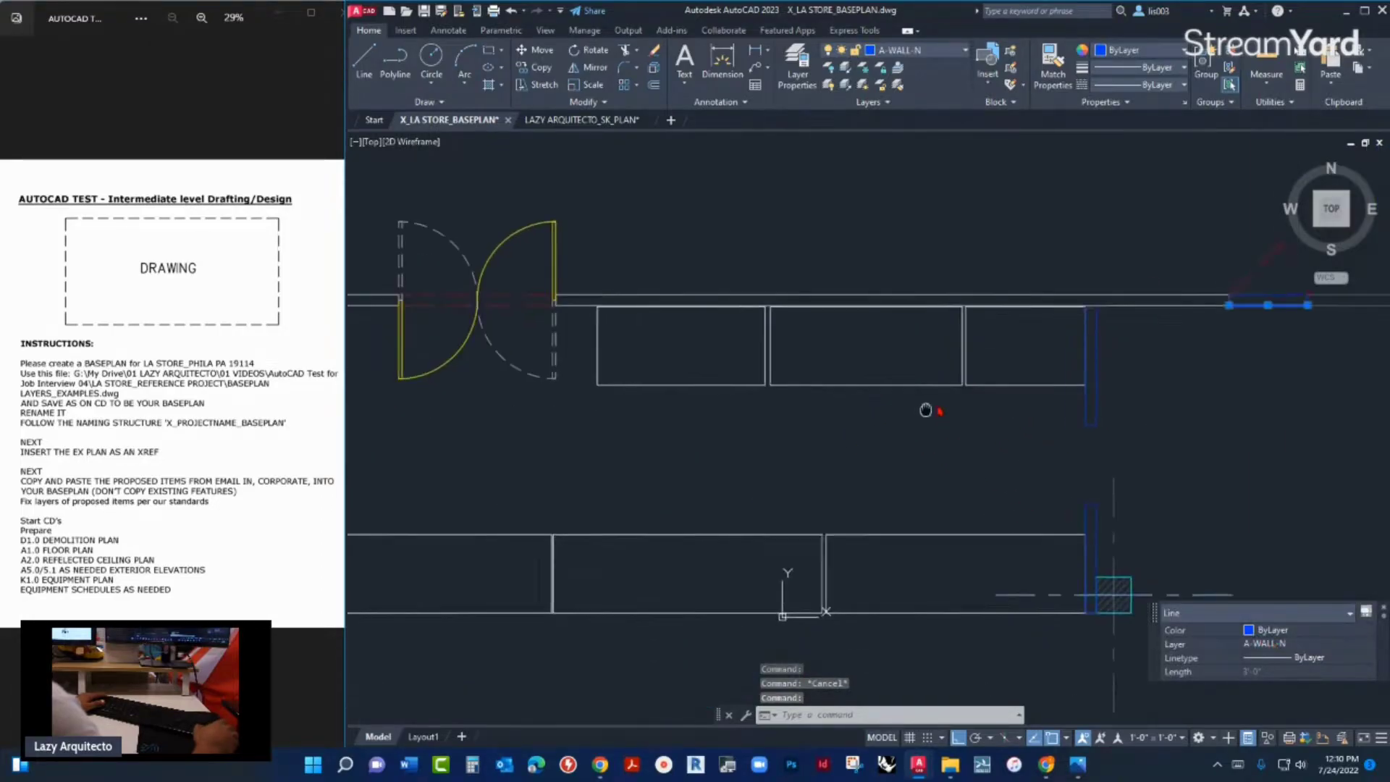
click(667, 378)
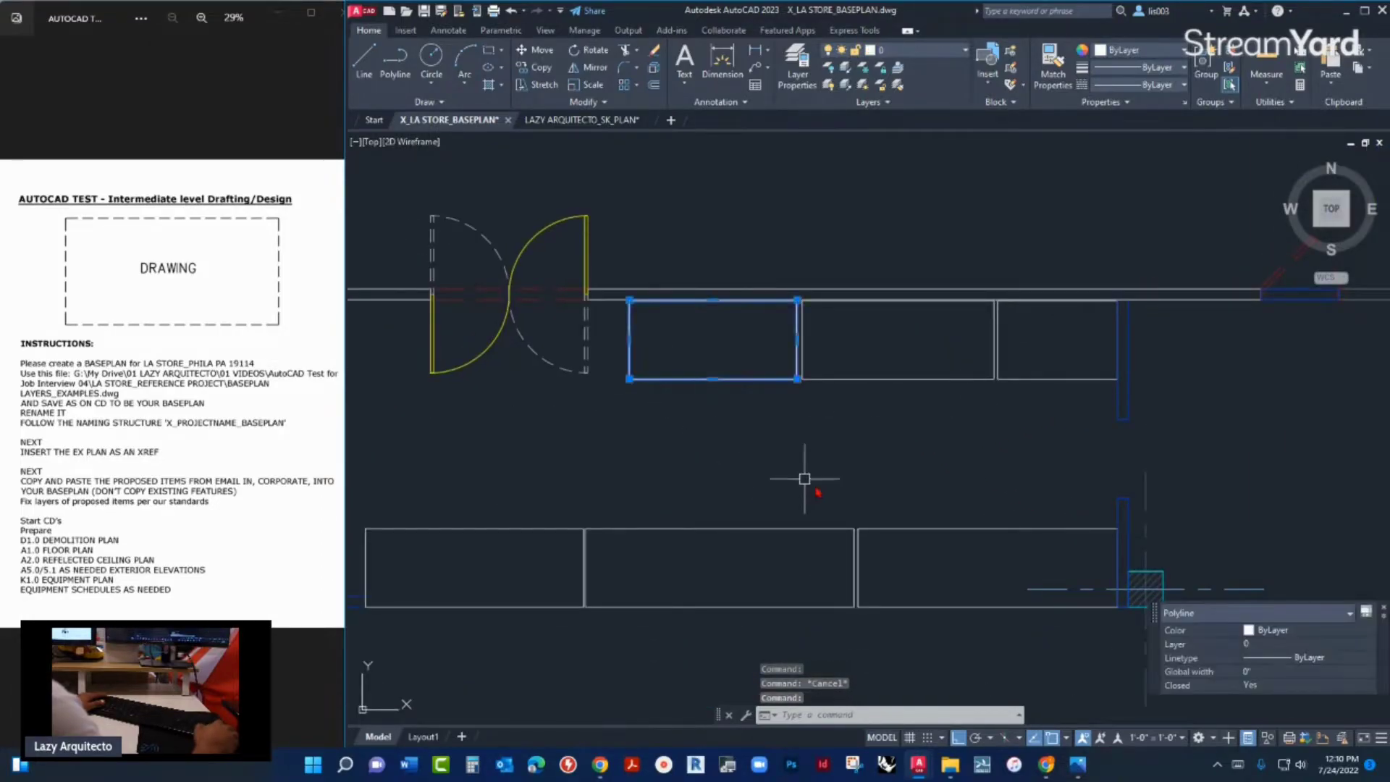
middle_drag(558, 388, 759, 449)
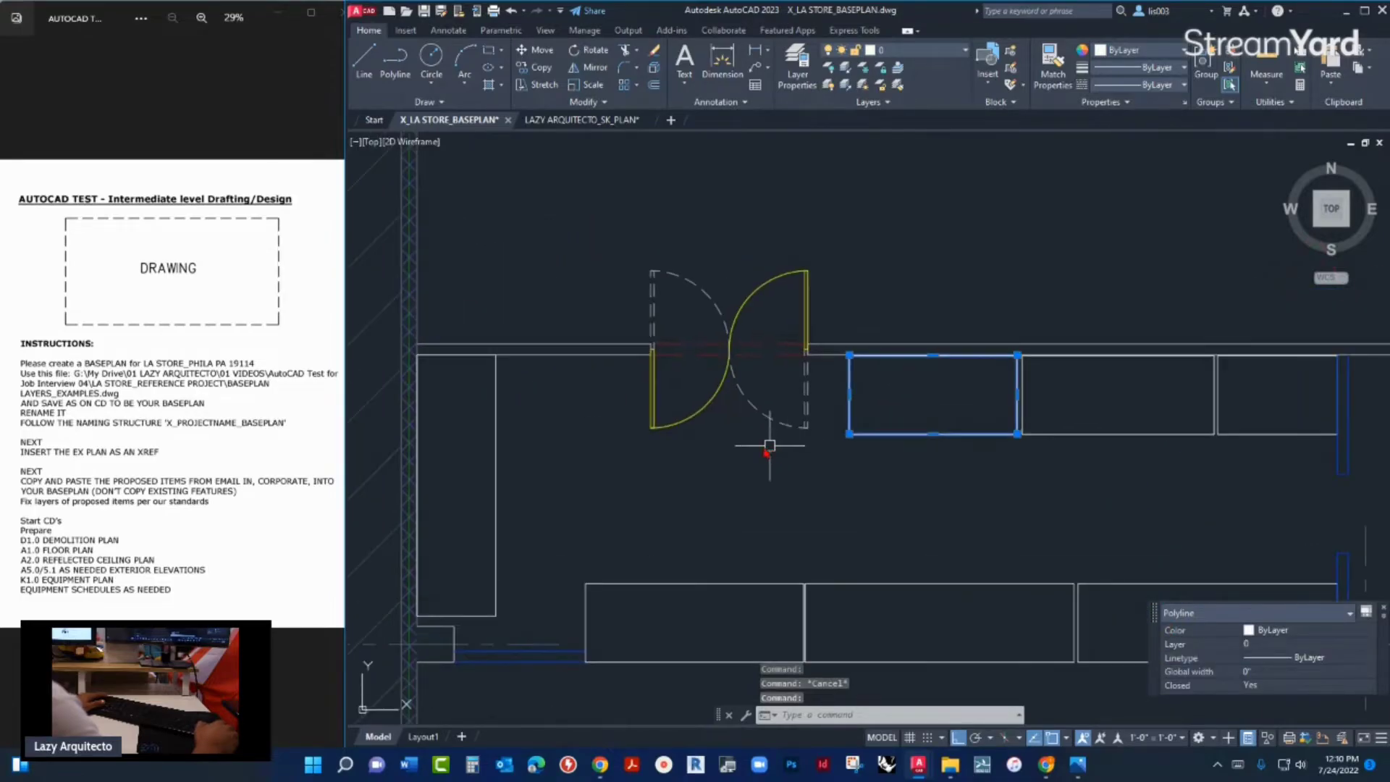
click(703, 403)
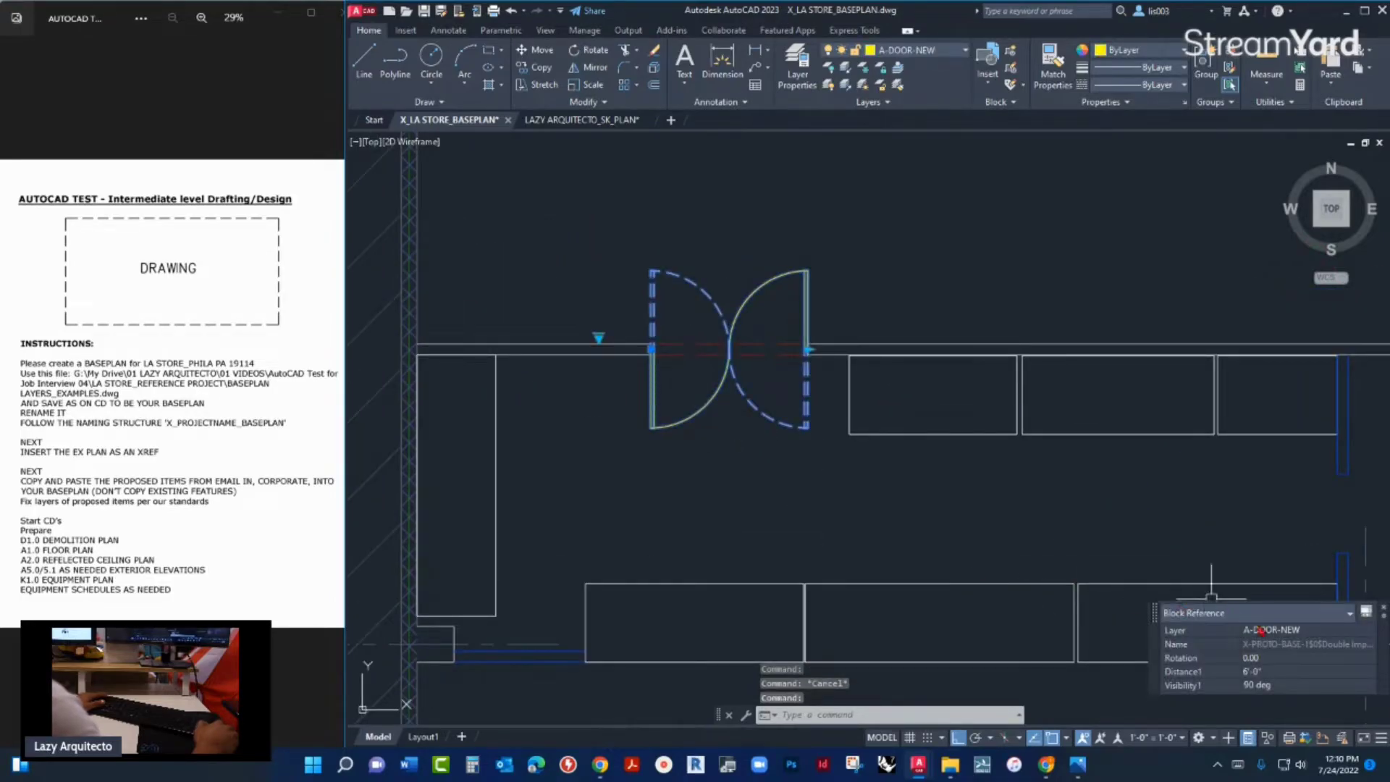
scroll(804, 369, down, 3)
scroll(640, 396, up, 3)
key(Escape)
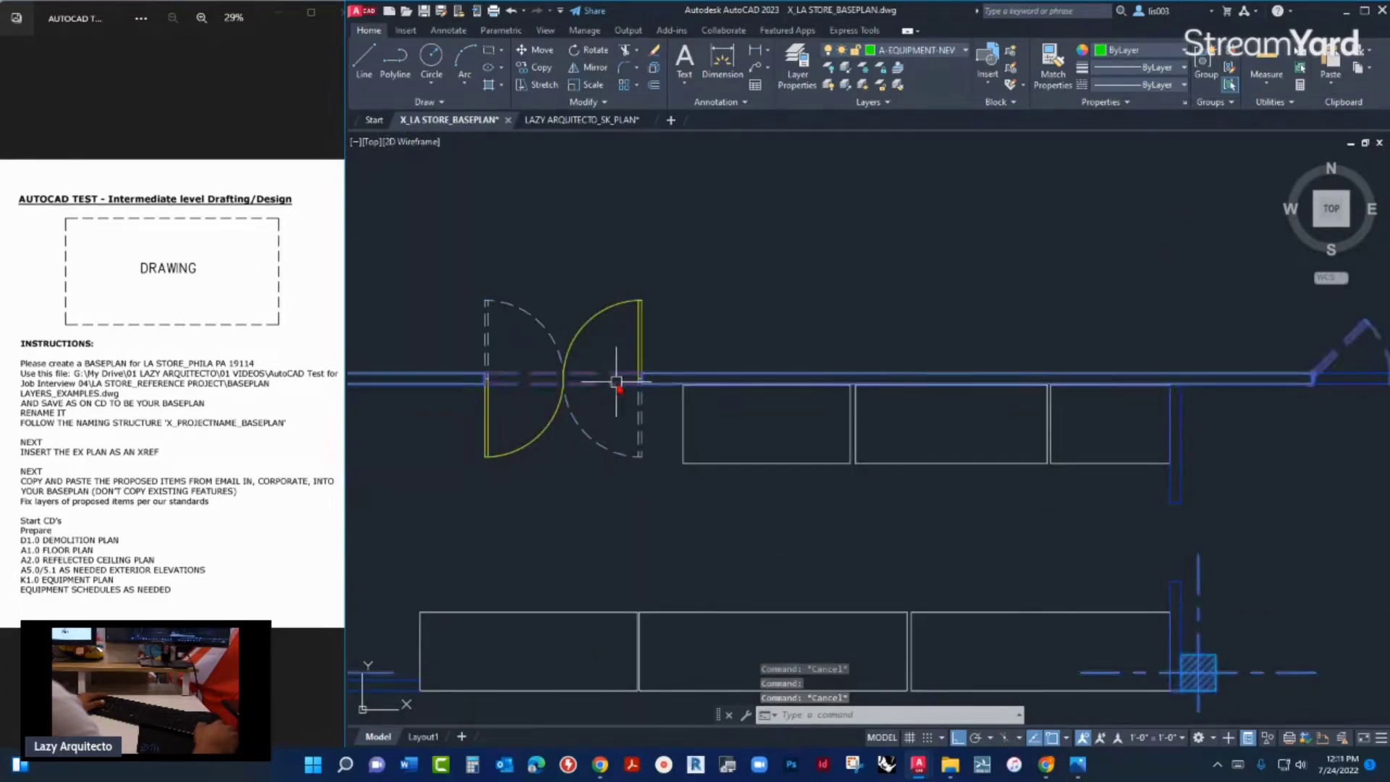
click(640, 396)
scroll(531, 384, up, 4)
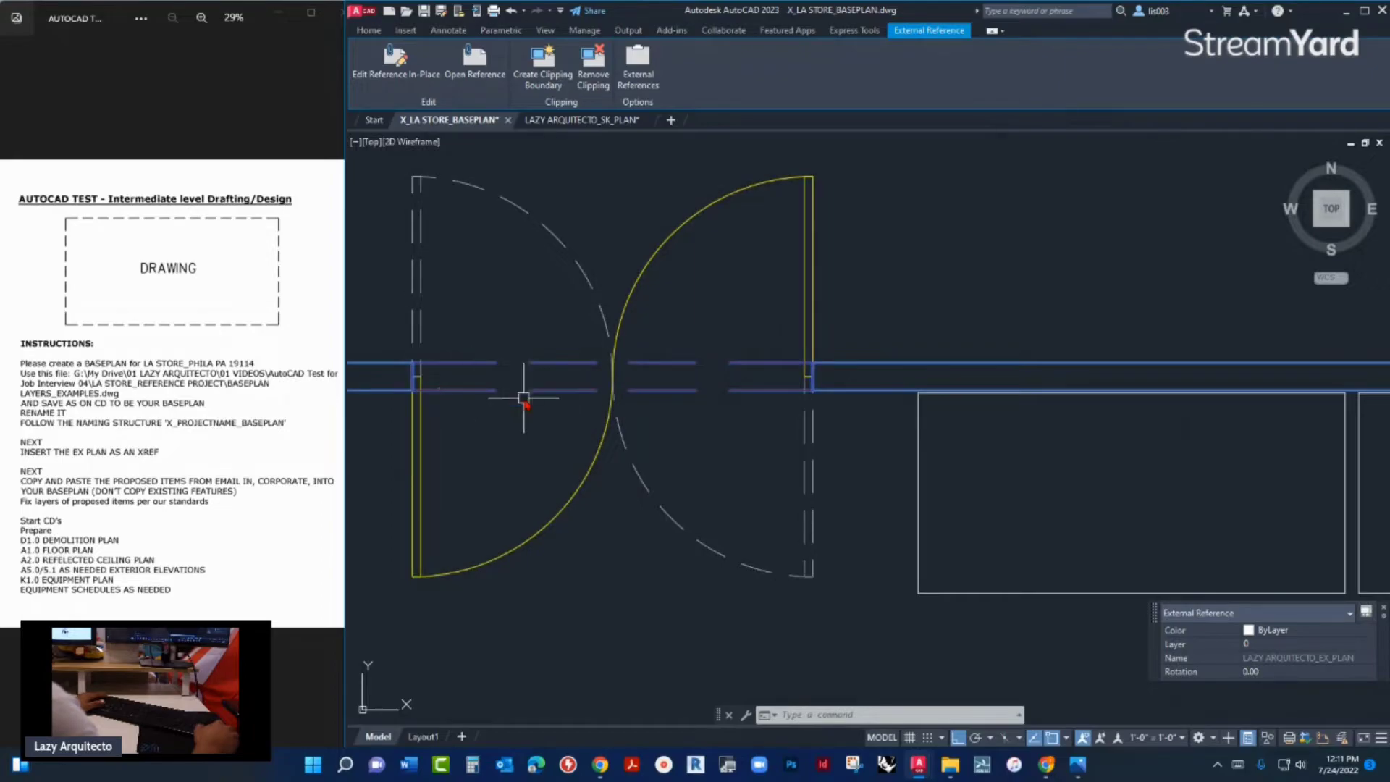
scroll(579, 275, down, 5)
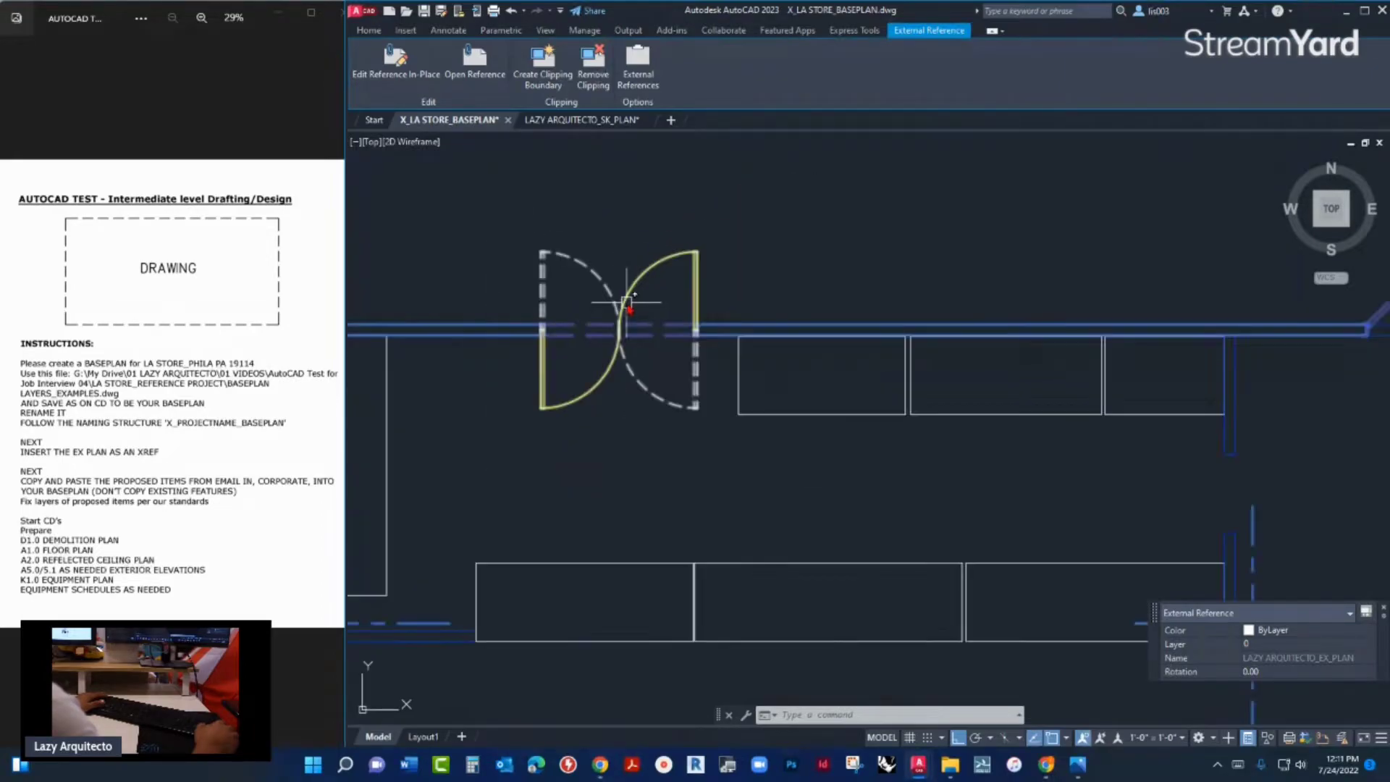
key(Escape)
scroll(493, 427, down, 2)
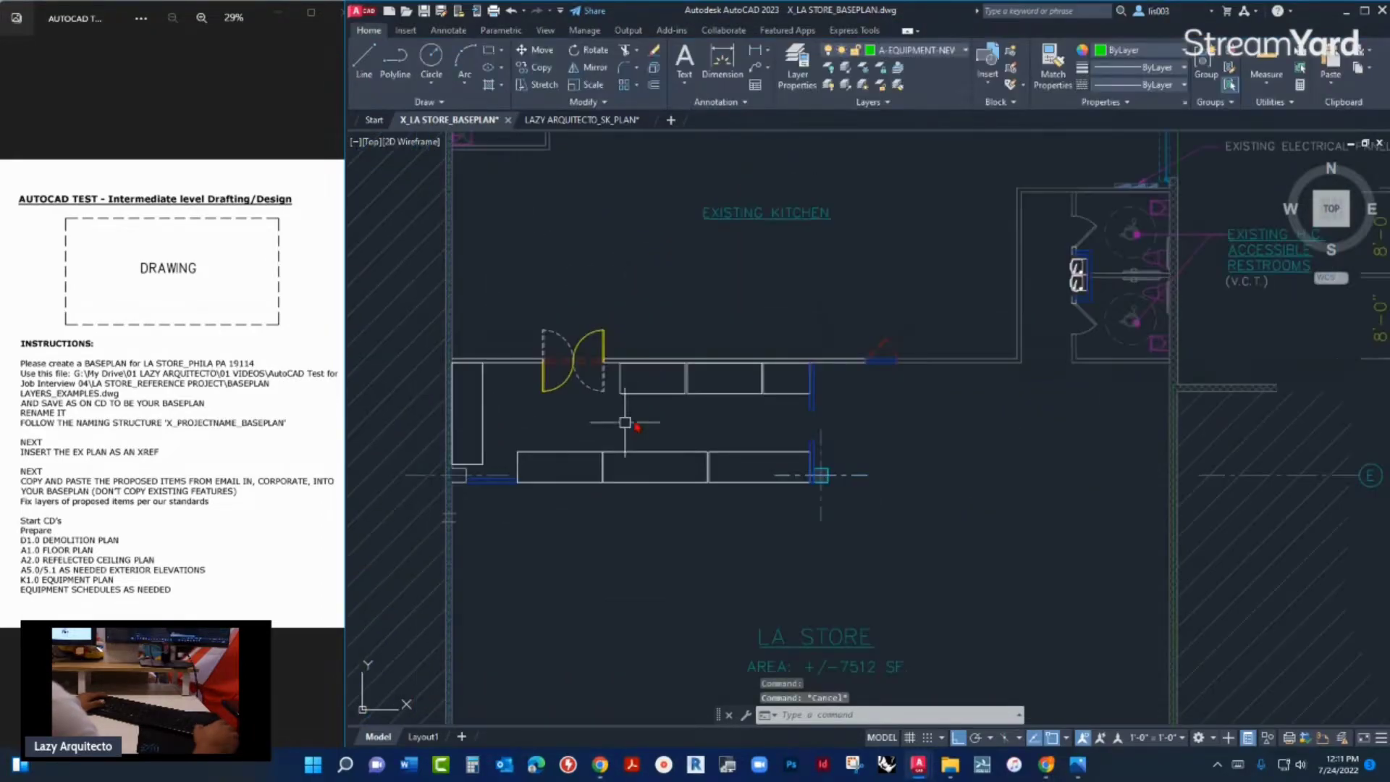
middle_drag(707, 407, 701, 469)
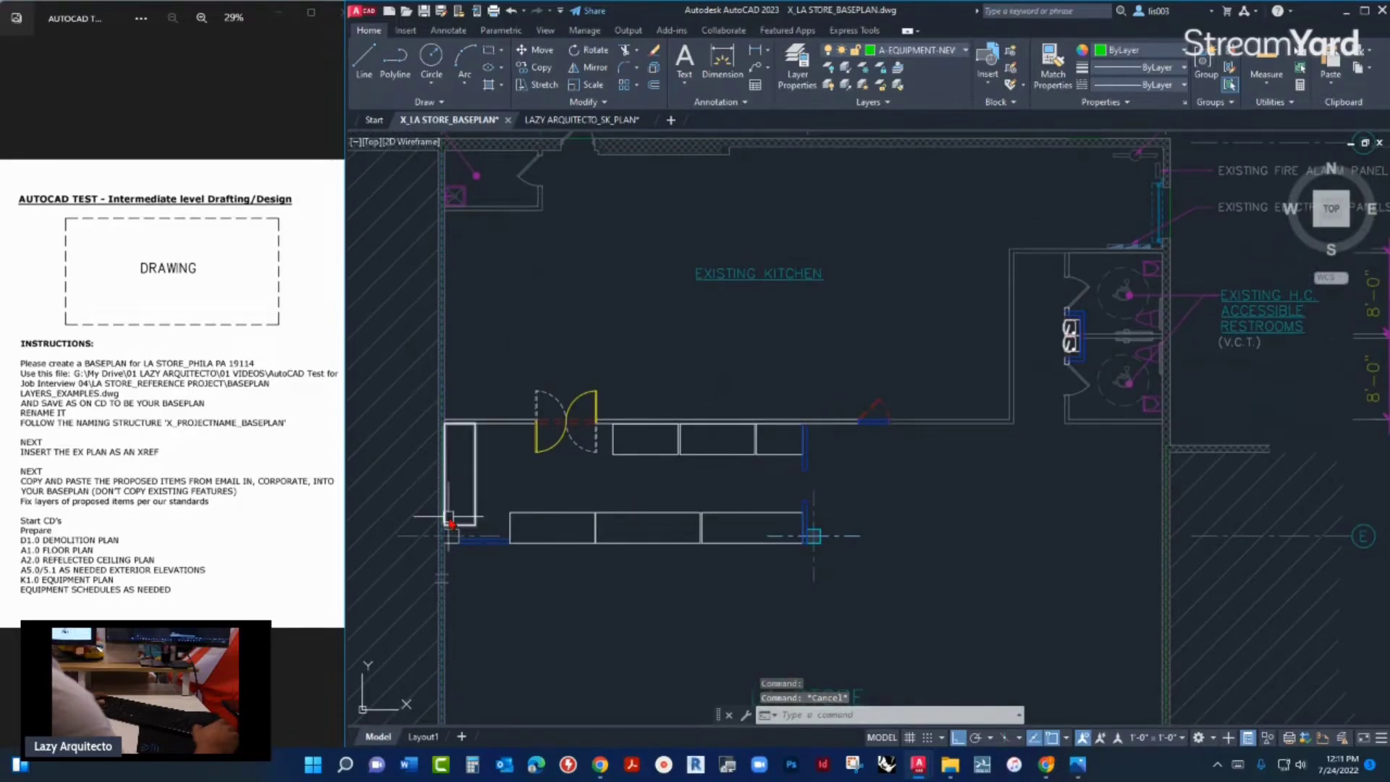
middle_drag(545, 495, 590, 476)
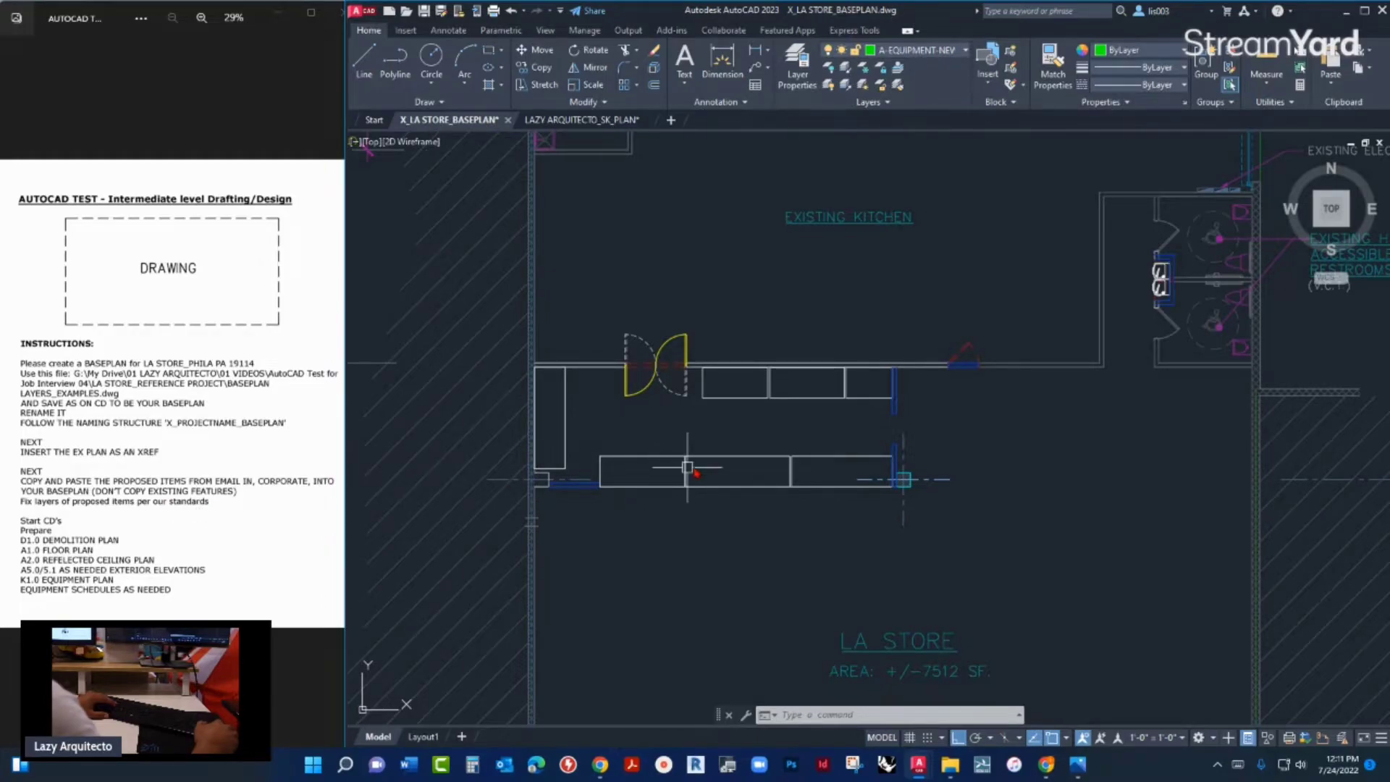
scroll(716, 465, down, 2)
scroll(662, 481, down, 3)
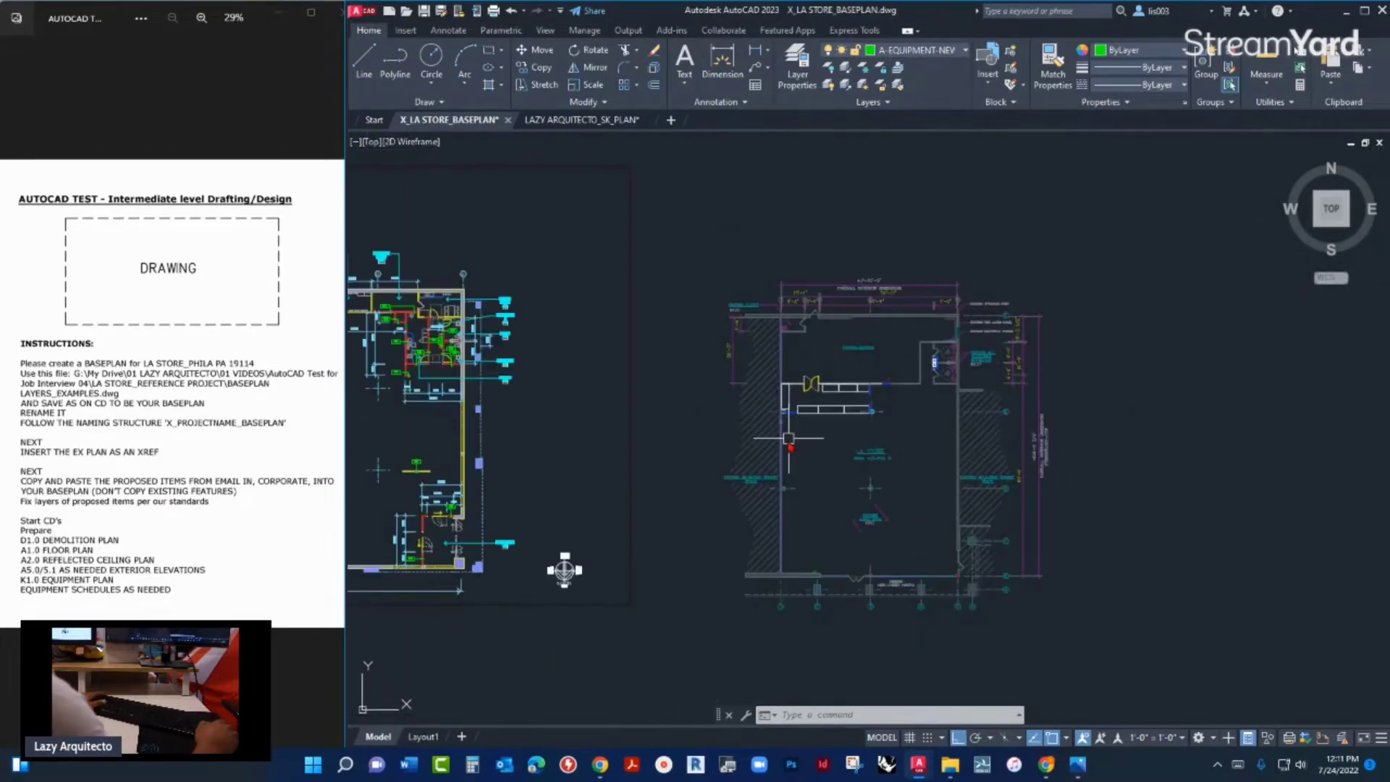
middle_drag(562, 567, 614, 556)
middle_drag(824, 433, 908, 436)
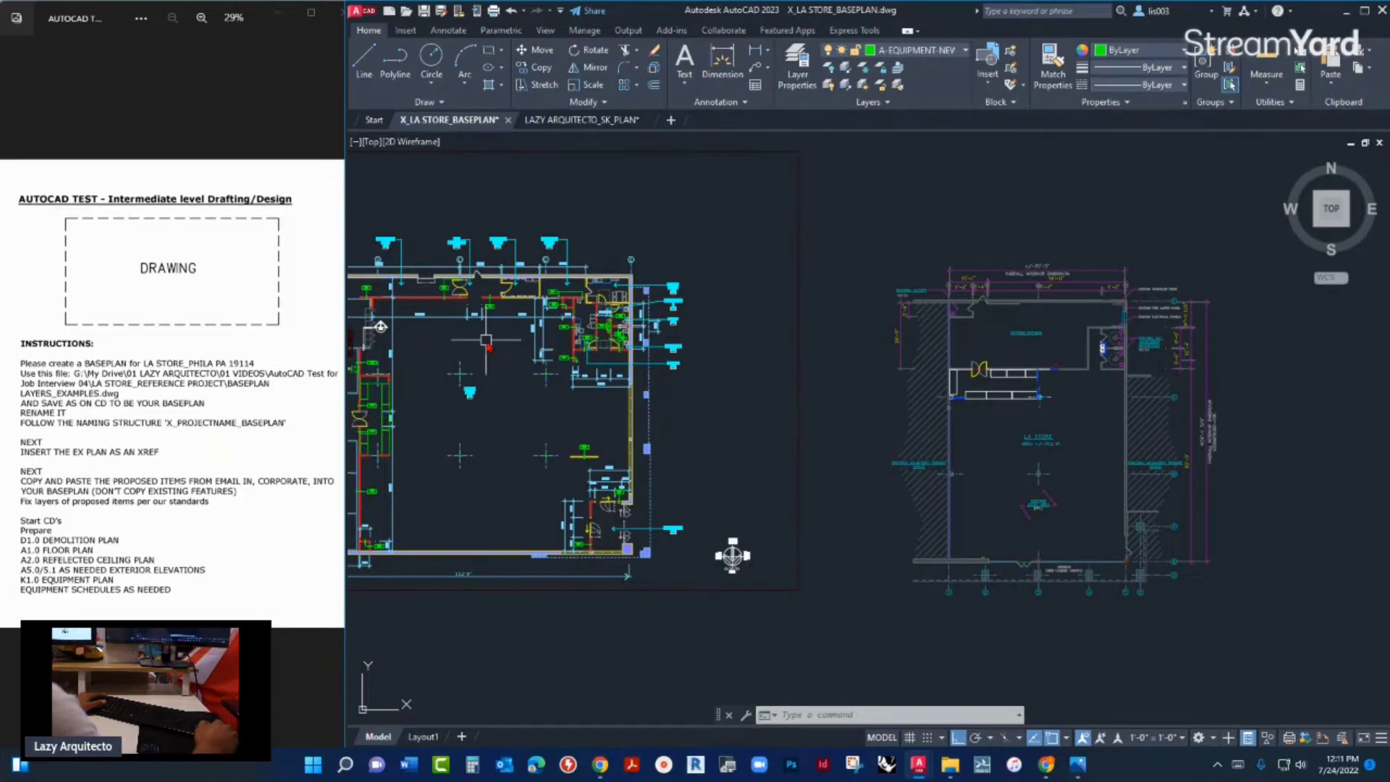
middle_drag(485, 340, 574, 372)
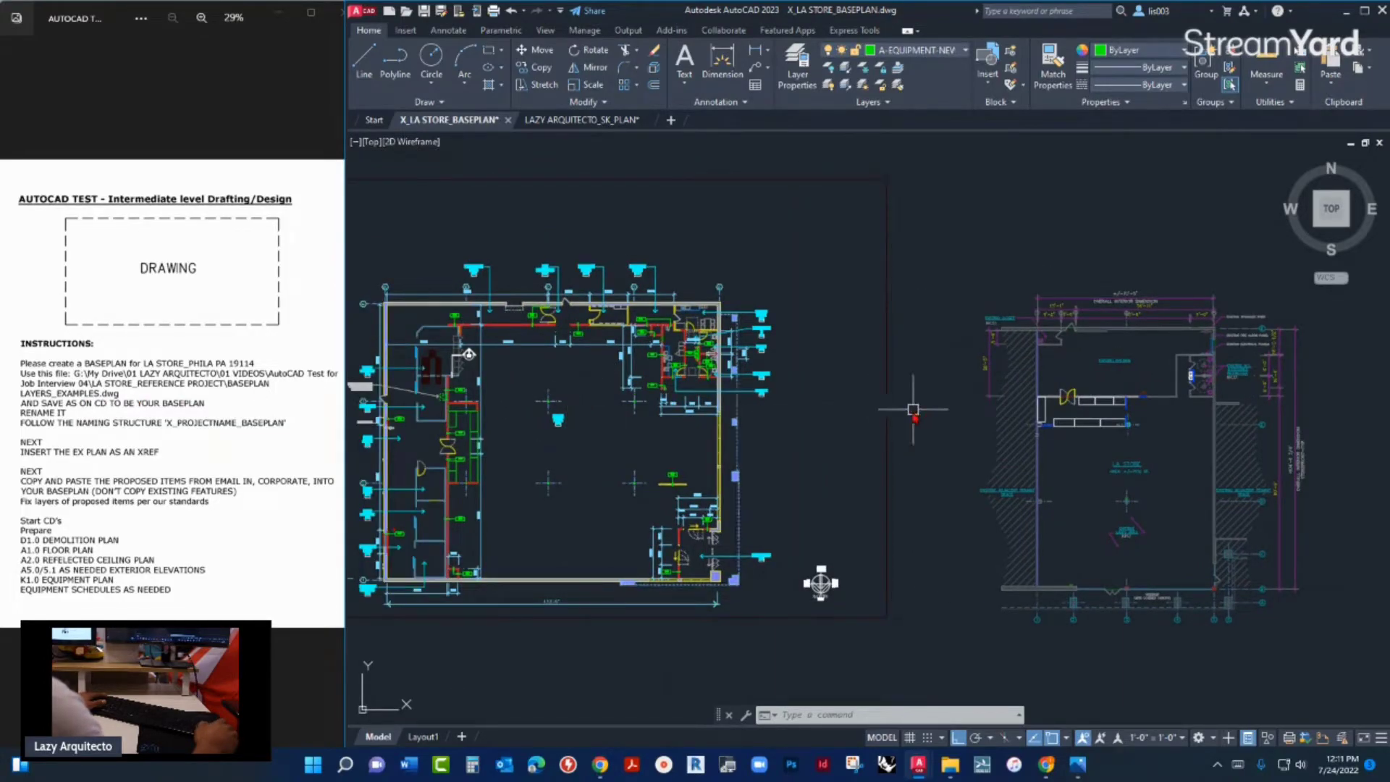
middle_drag(832, 426, 760, 428)
scroll(1080, 411, up, 5)
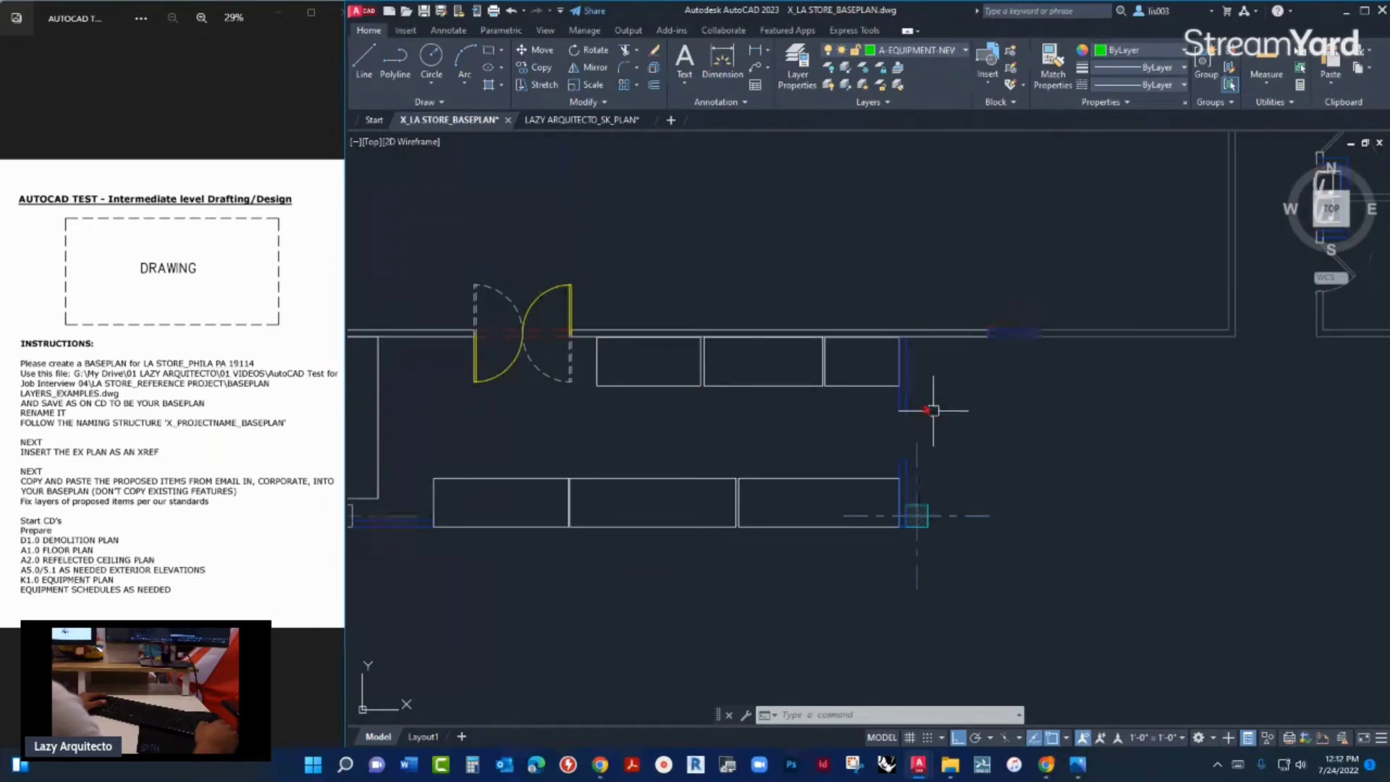
scroll(1023, 449, down, 5)
scroll(480, 367, up, 10)
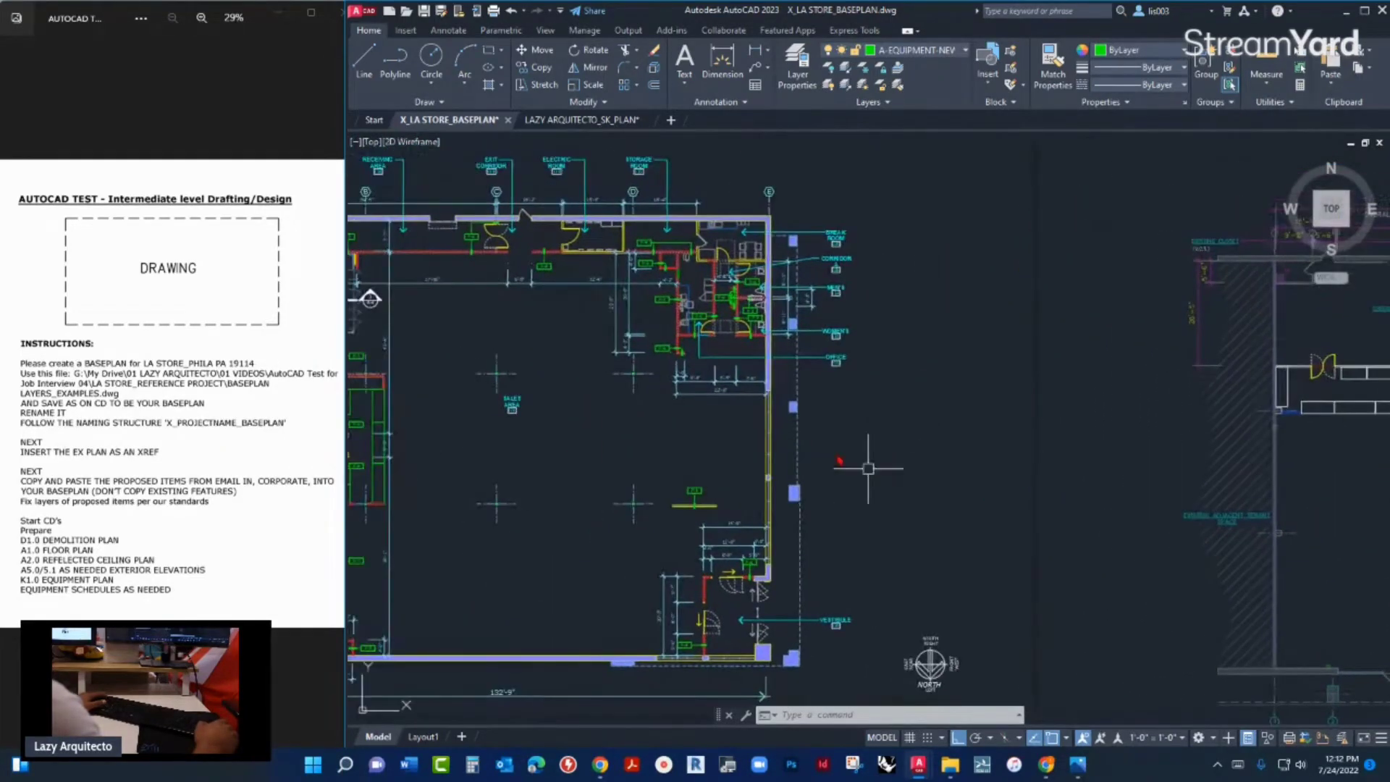
scroll(480, 367, up, 2)
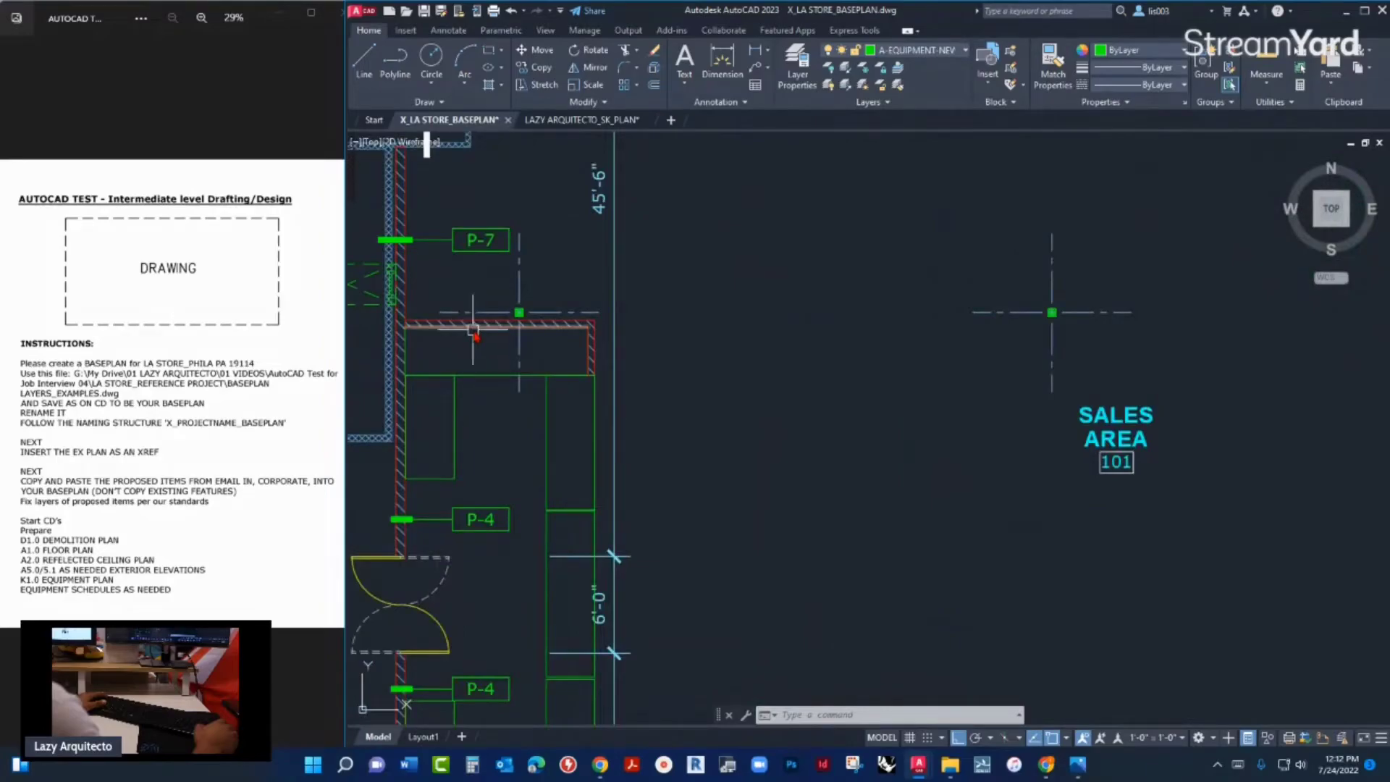
click(477, 330)
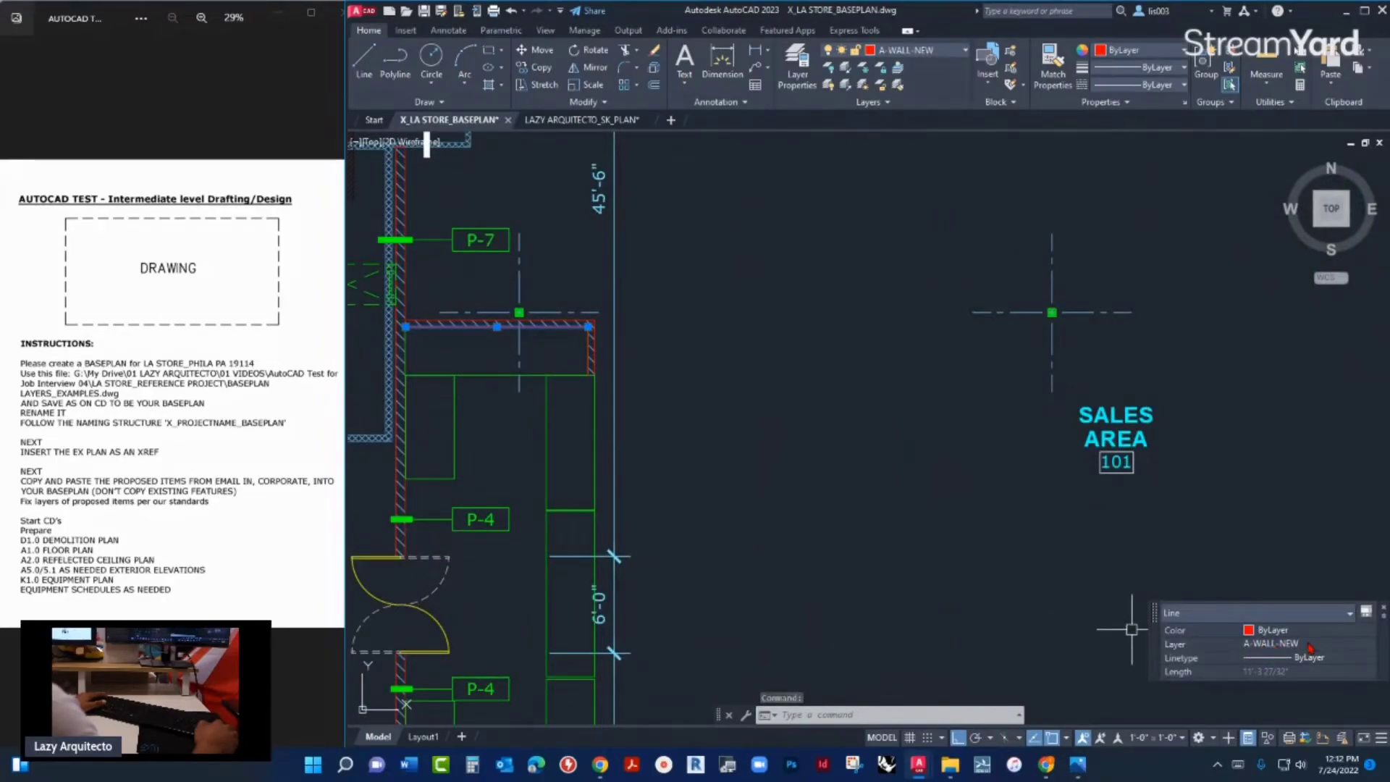
key(Escape)
key(Escape)
scroll(471, 376, down, 5)
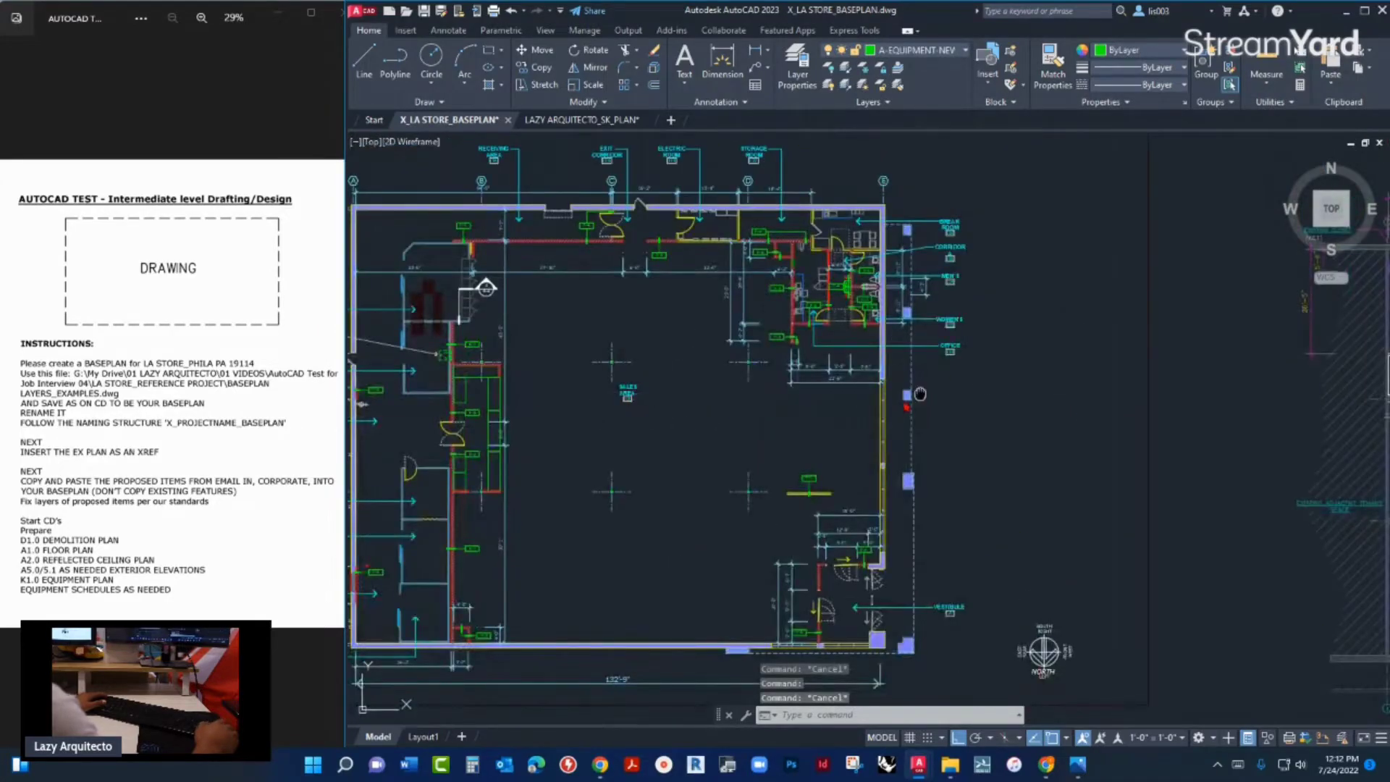
middle_drag(919, 394, 330, 410)
- Start LAYMRG and pick a wall on A-WALL-N as the layer to merge
text(LA)
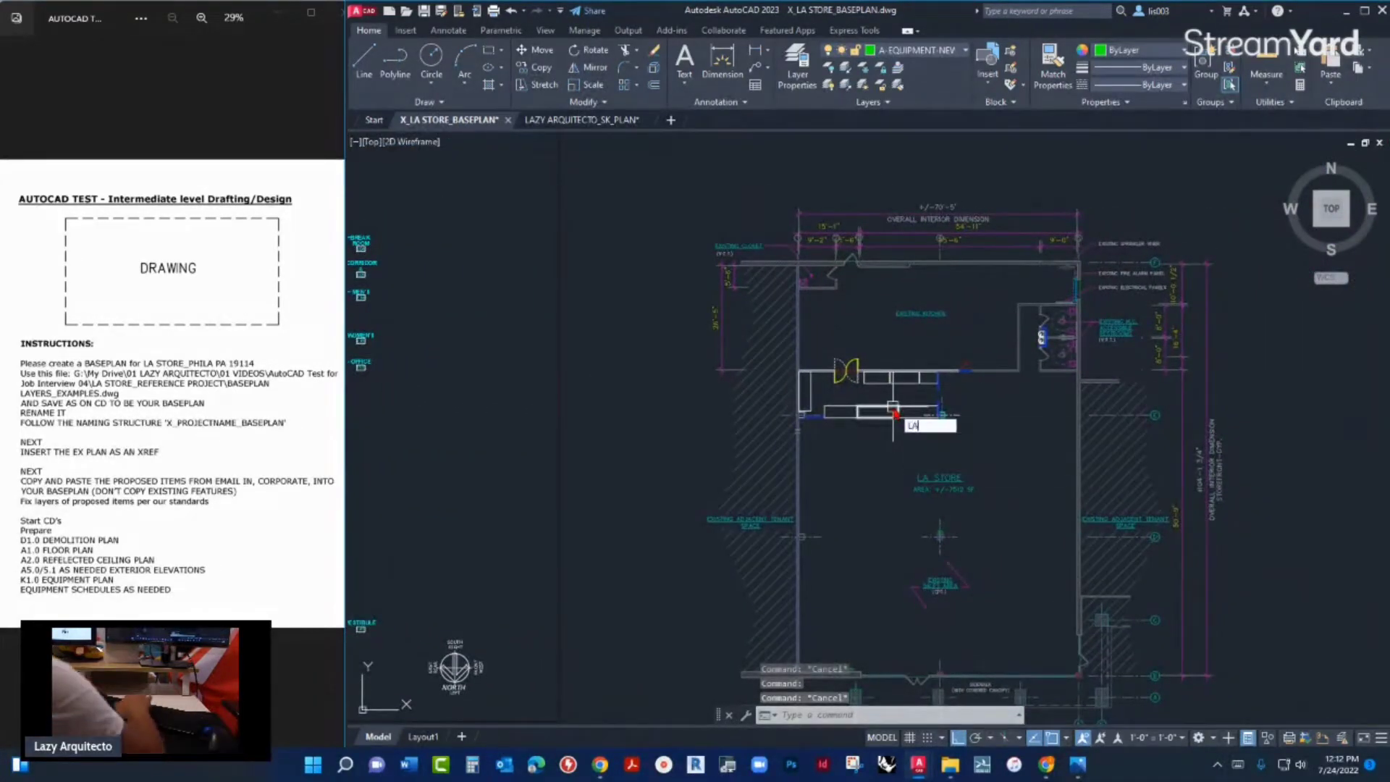
text(YMRG)
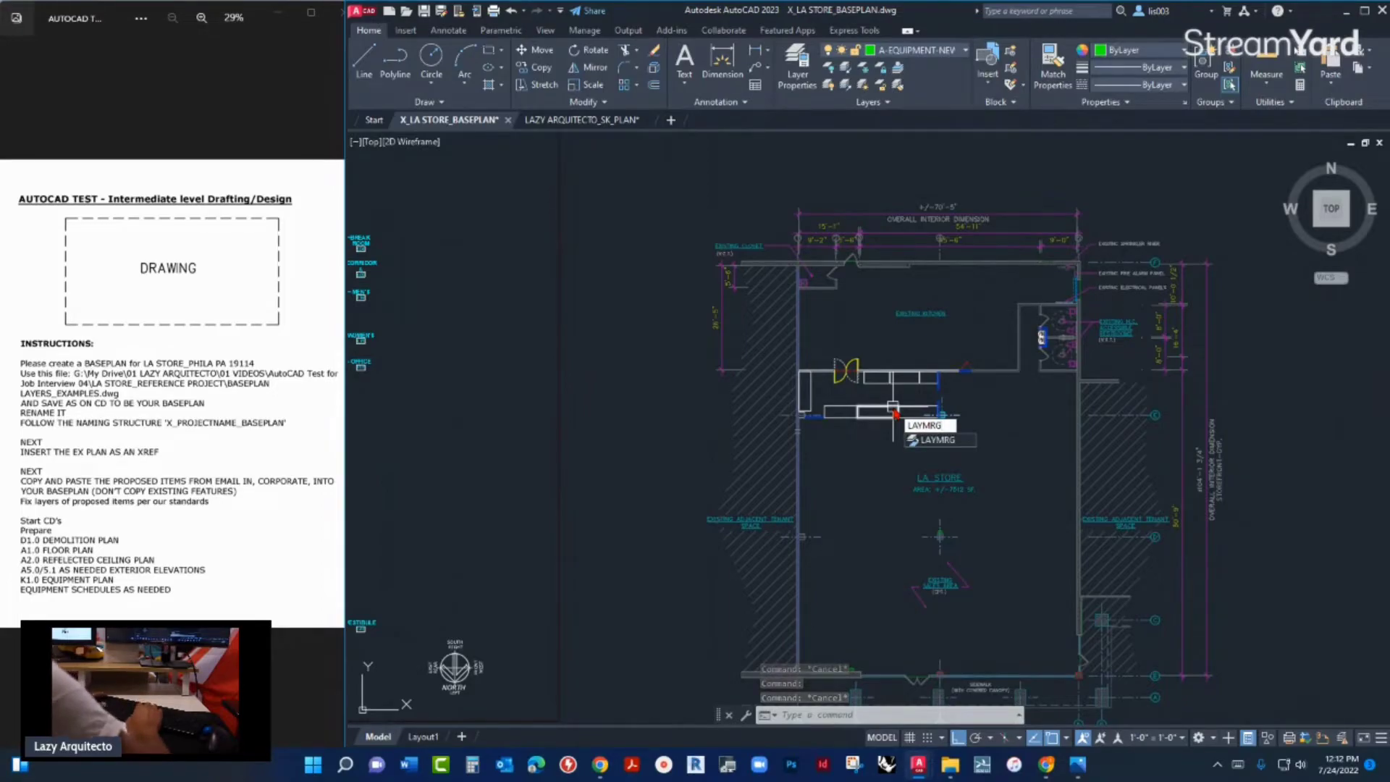
key(Return)
scroll(934, 391, up, 4)
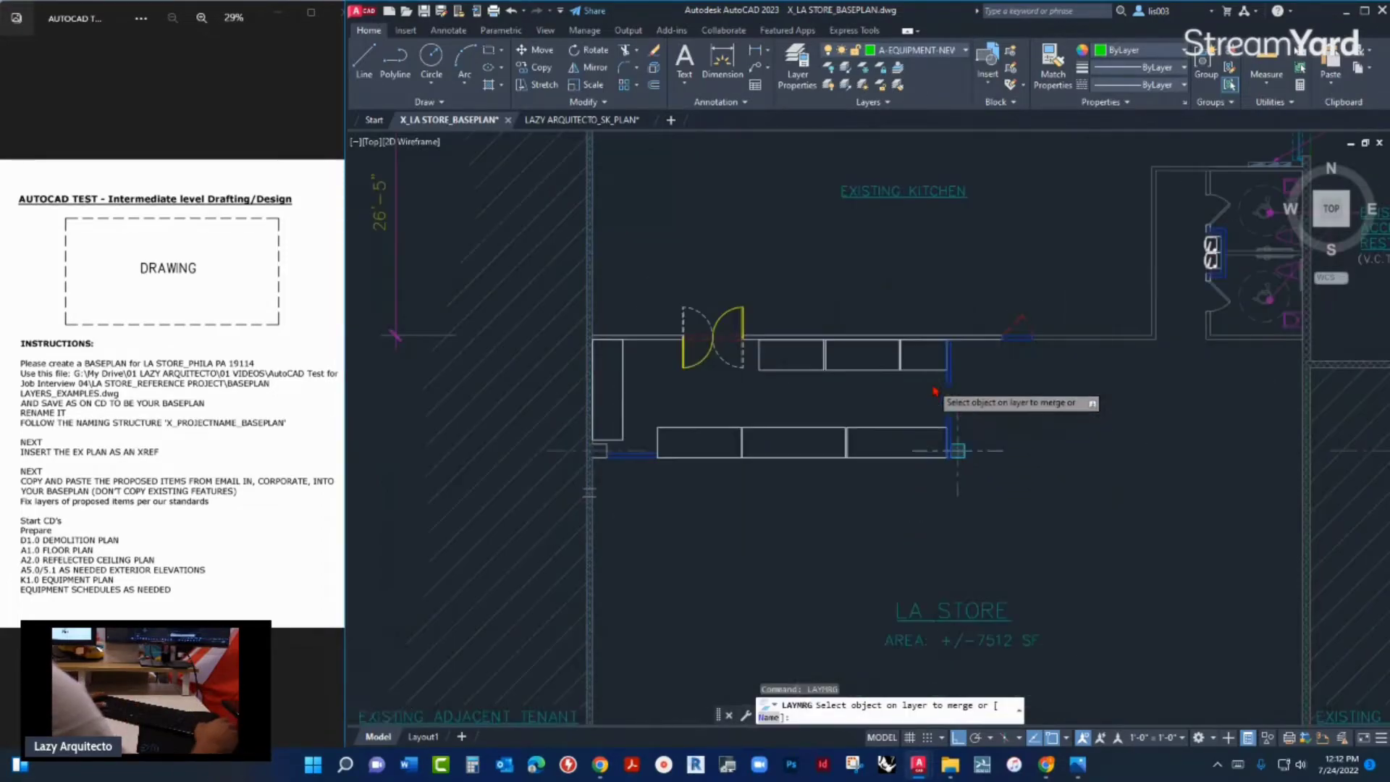
scroll(934, 392, up, 2)
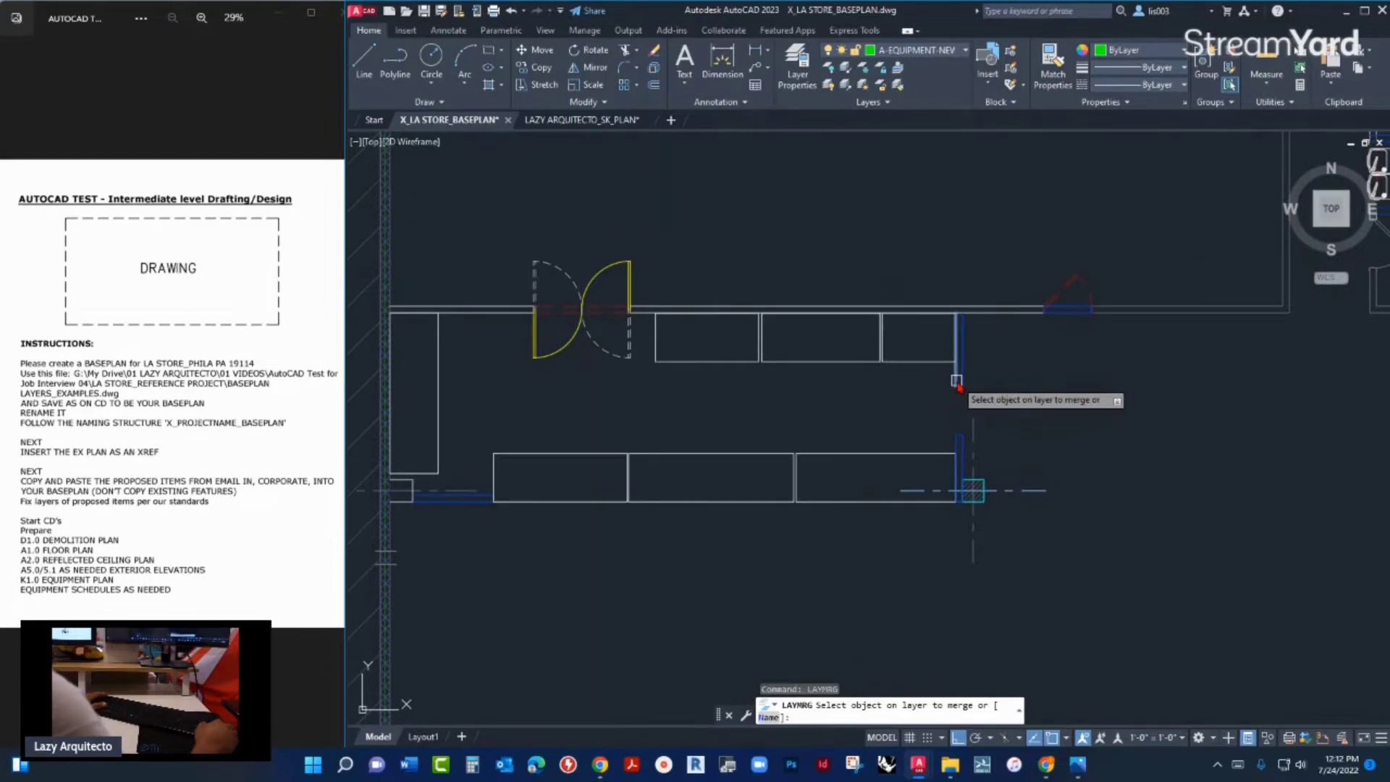
click(957, 381)
scroll(742, 453, down, 6)
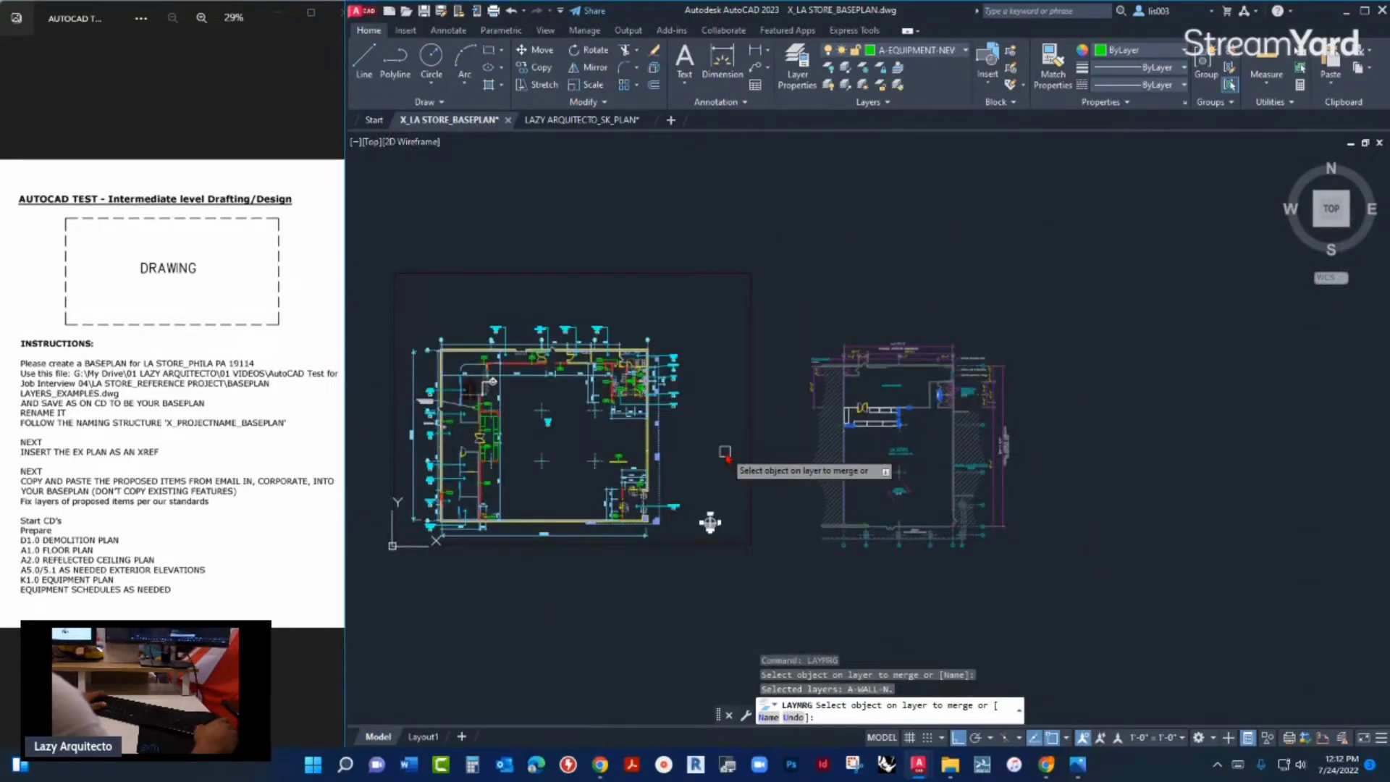
key(Return)
- Merge it into A-WALL-NEW via a target wall, confirm, and verify the kitchen wall's layer
scroll(481, 449, up, 4)
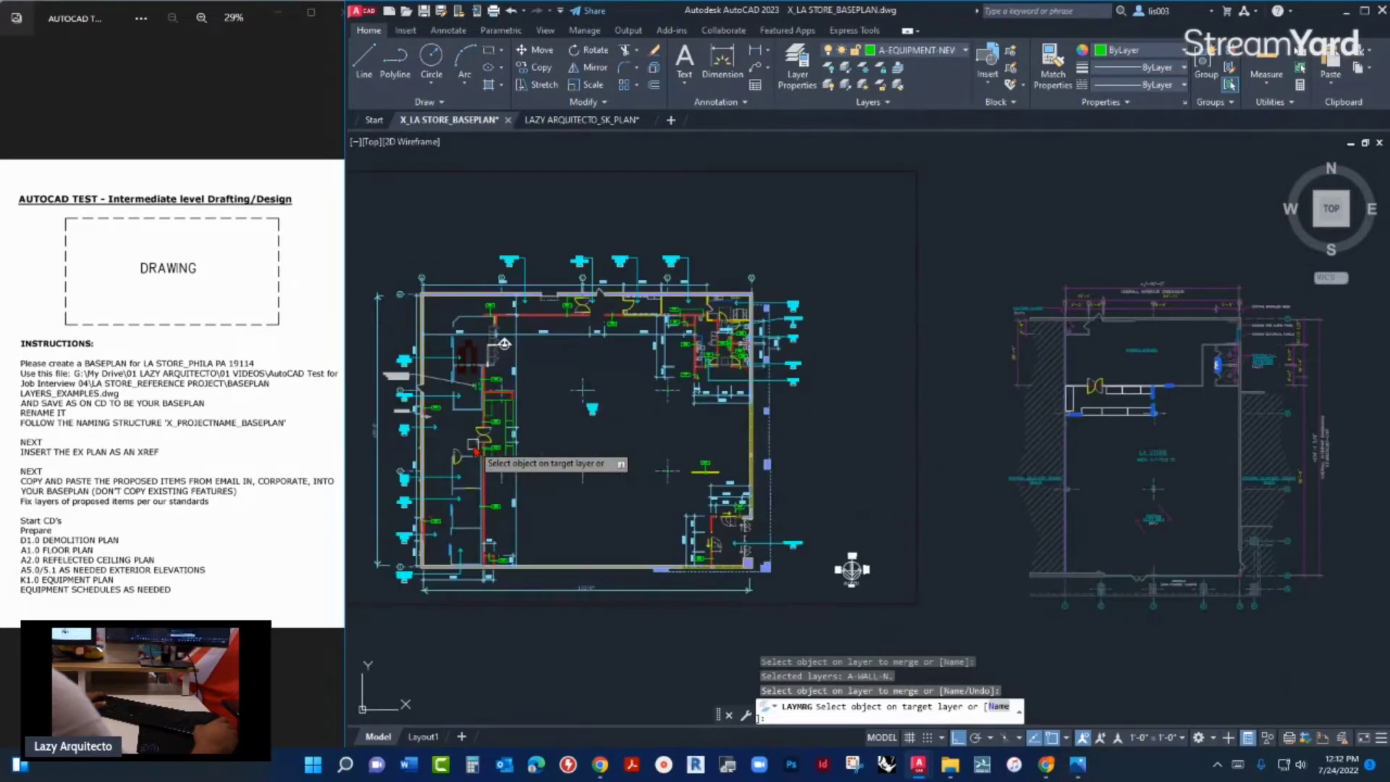
scroll(481, 449, up, 5)
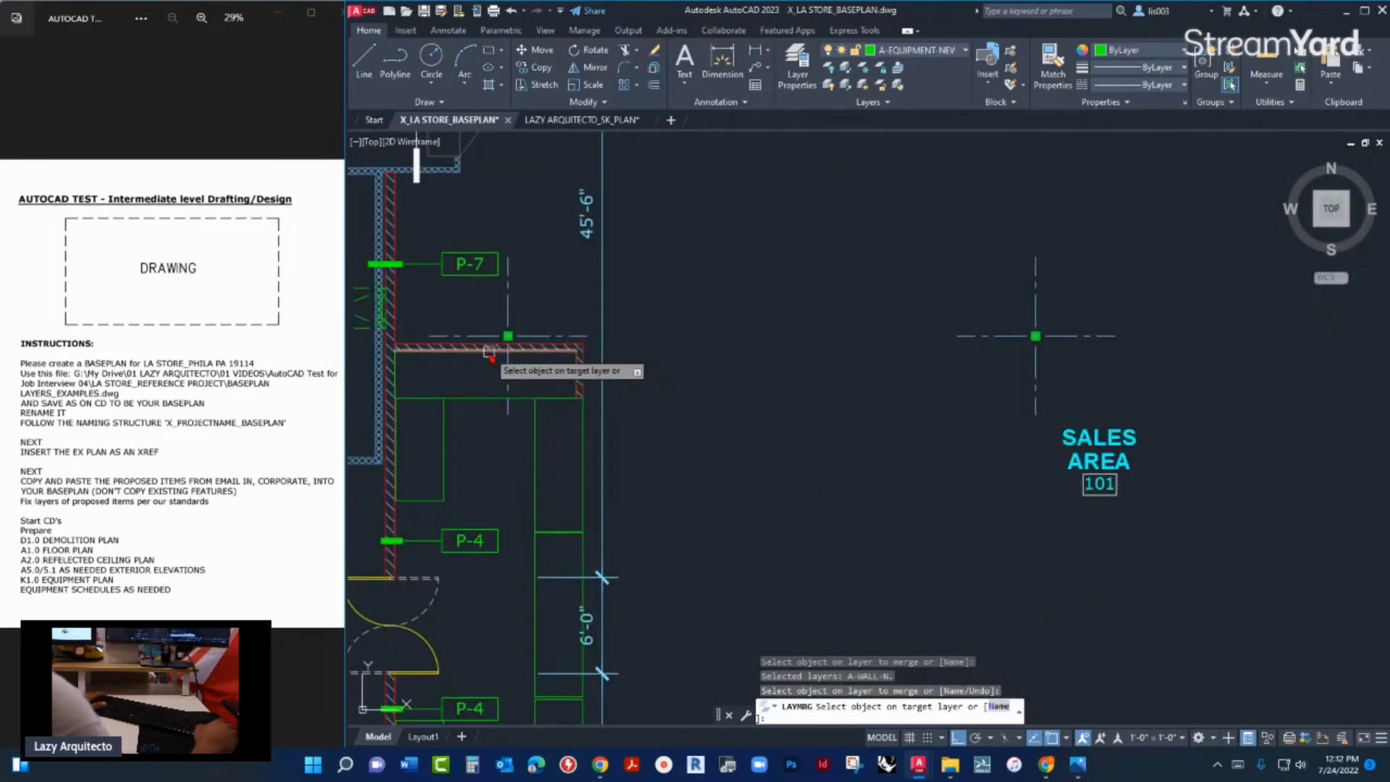
click(489, 354)
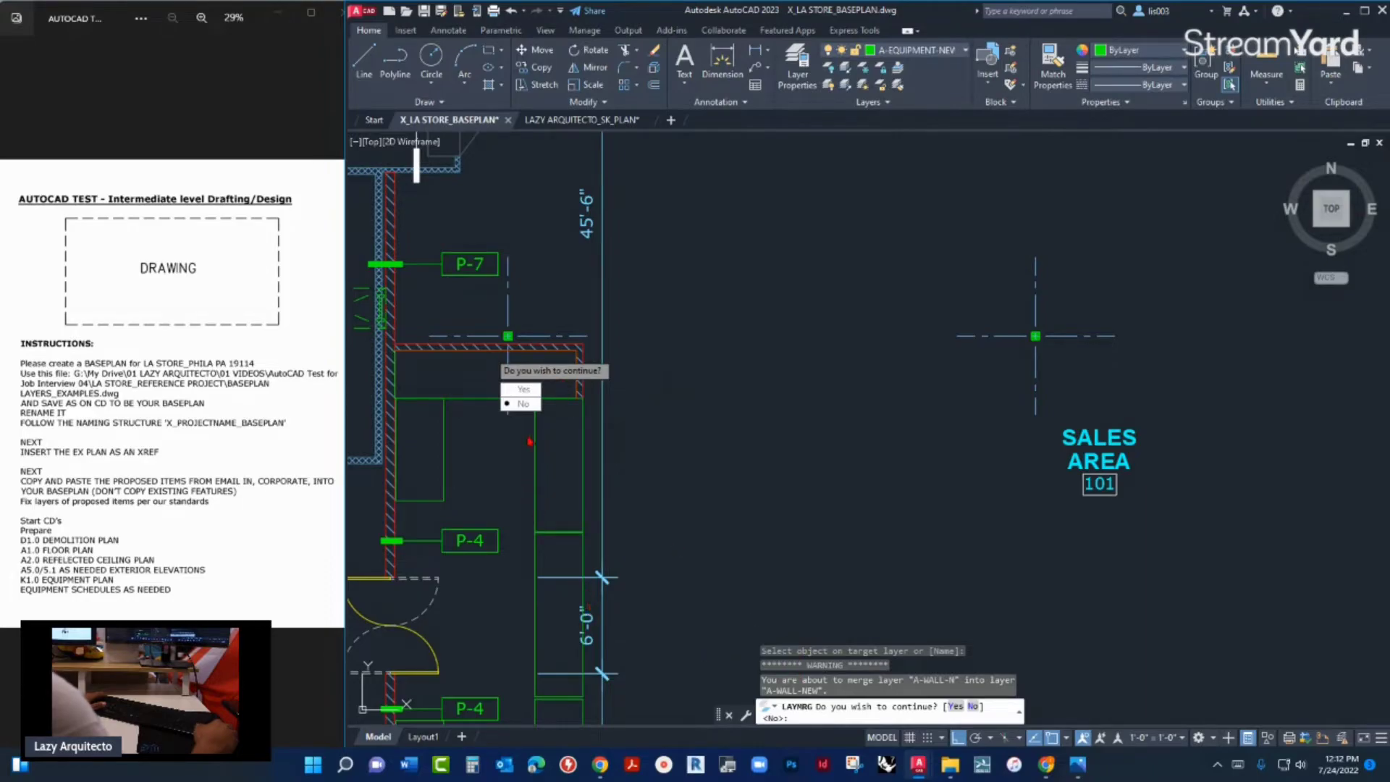
click(524, 391)
scroll(791, 568, down, 5)
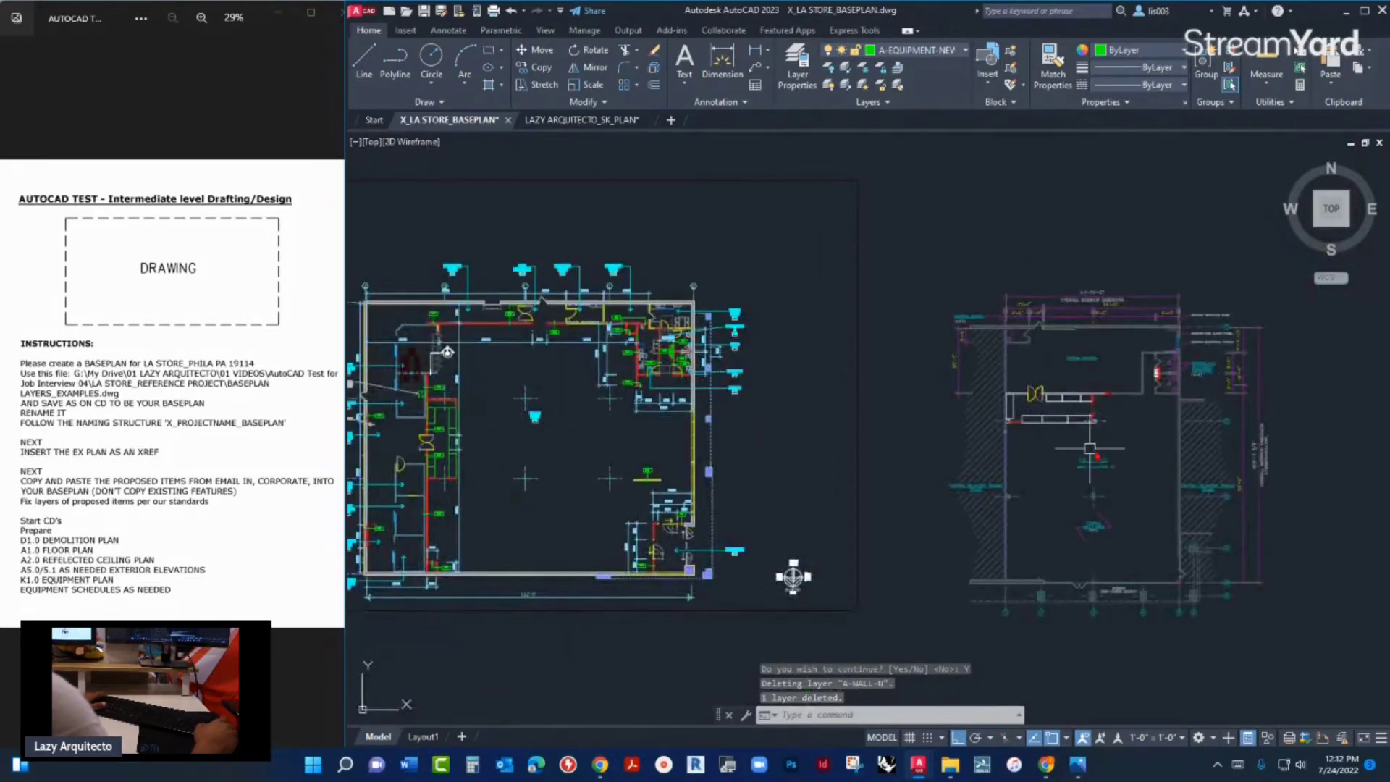
scroll(1100, 395, up, 6)
scroll(1101, 394, up, 2)
click(939, 433)
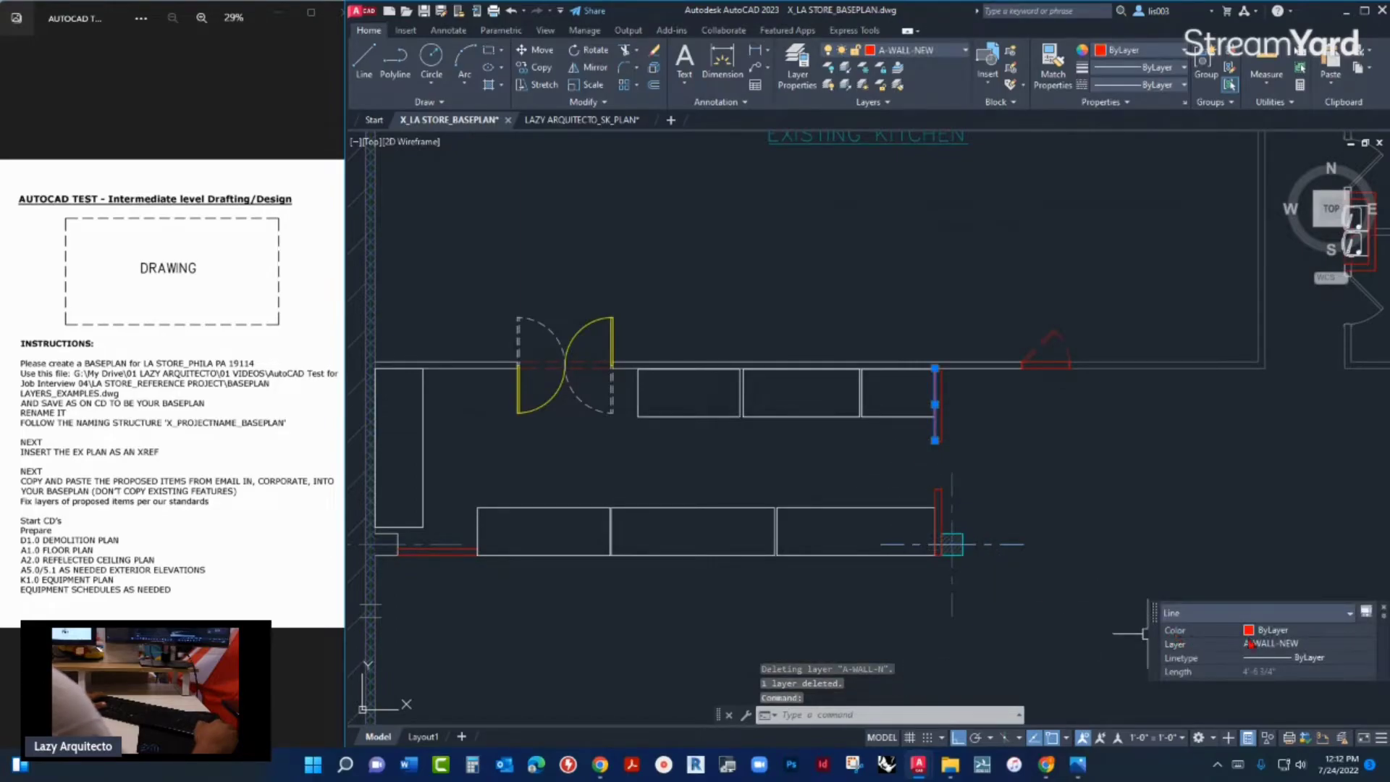
- Clear the wall selection and check that the restroom wall is on layer A-WALL-NEW
scroll(626, 442, down, 5)
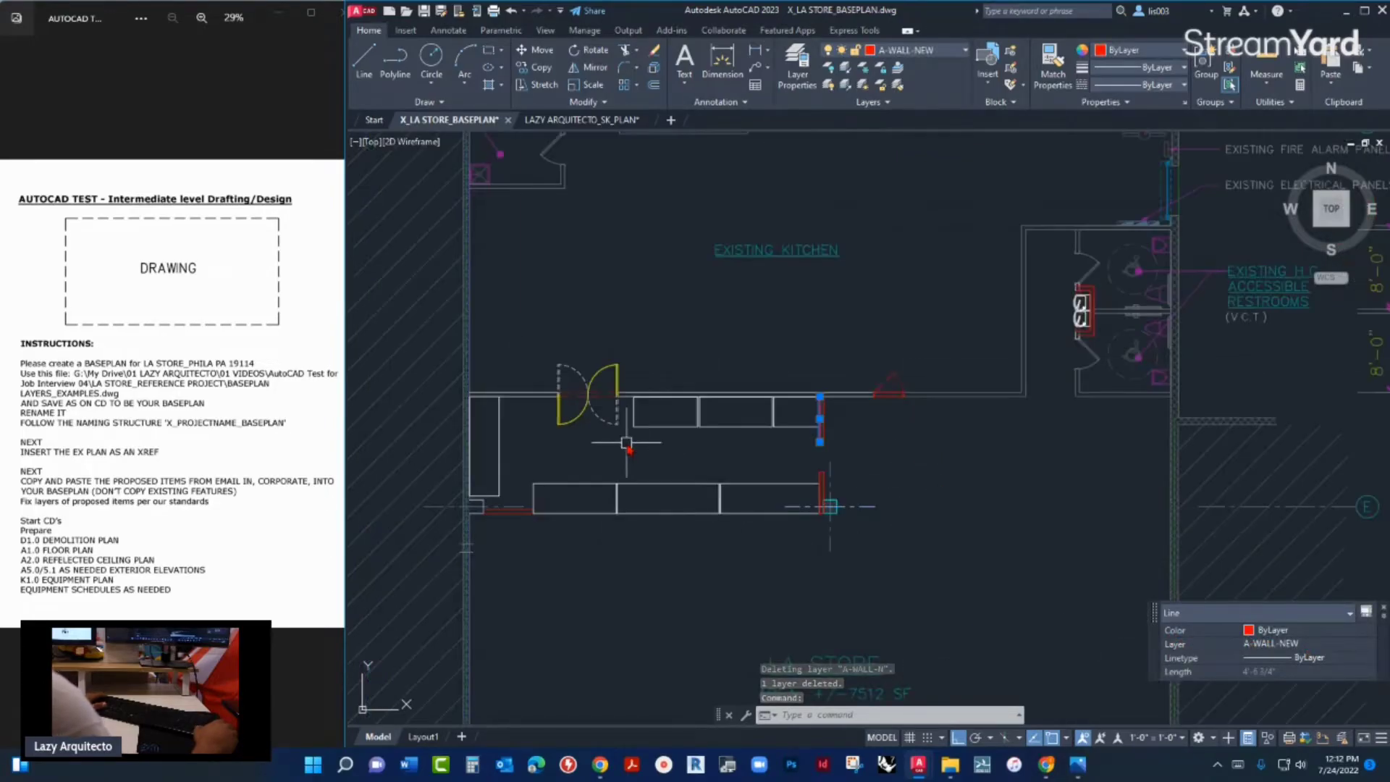
key(Escape)
scroll(1126, 297, up, 5)
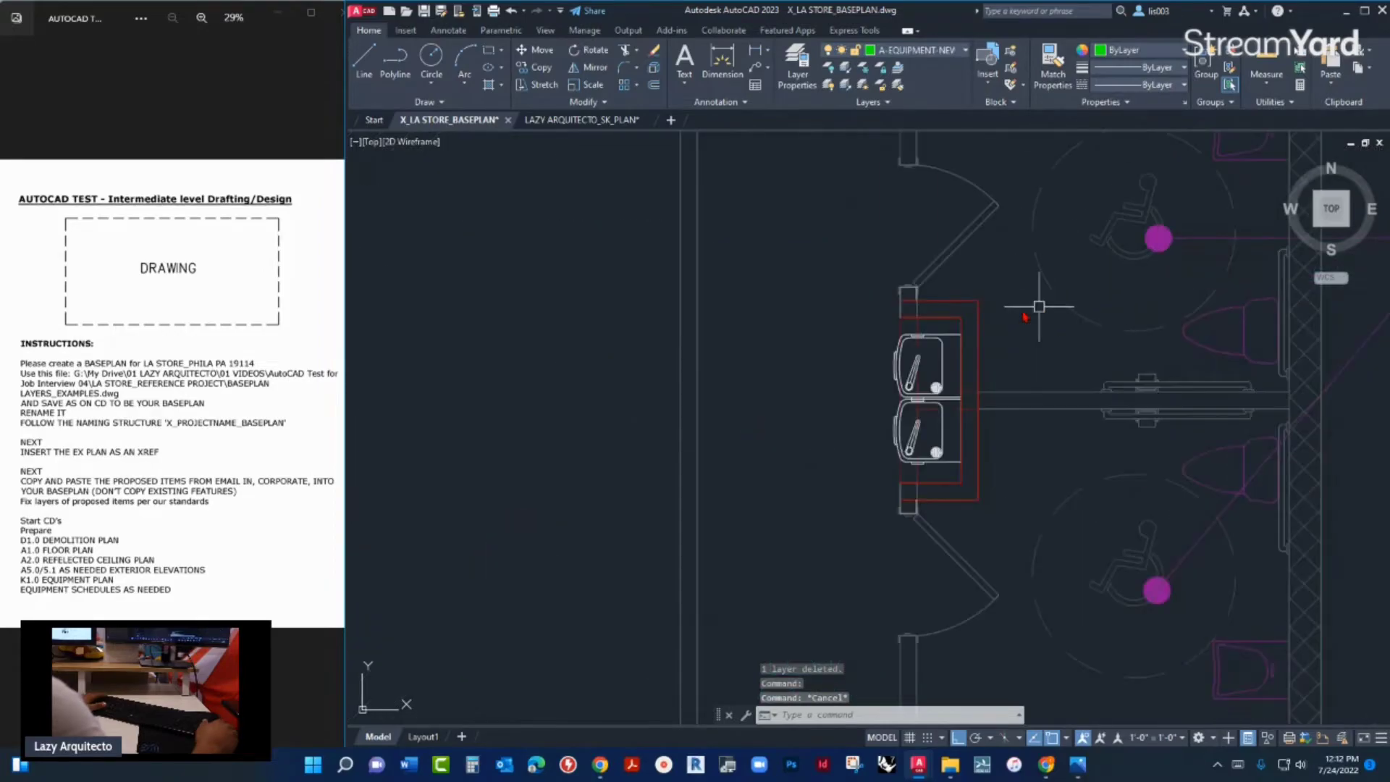
click(977, 326)
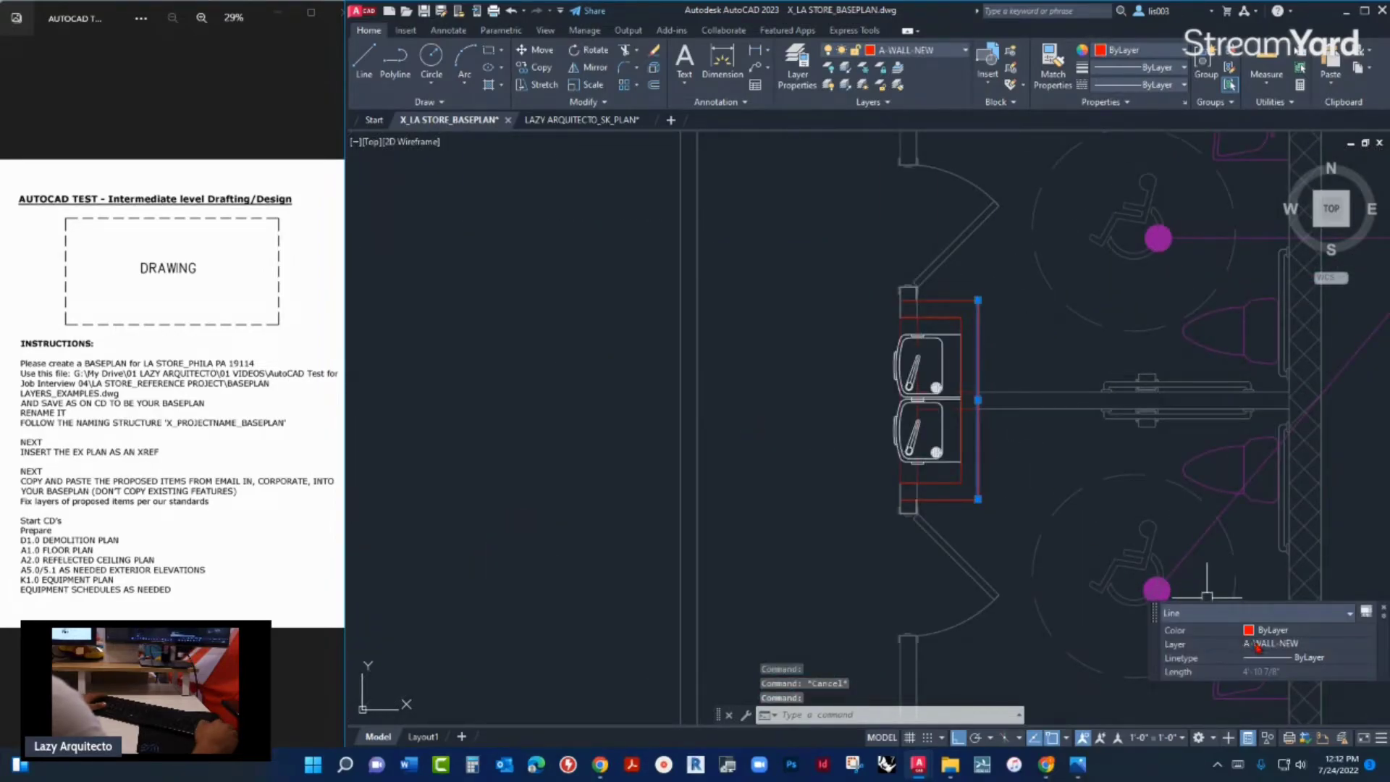
scroll(948, 377, down, 5)
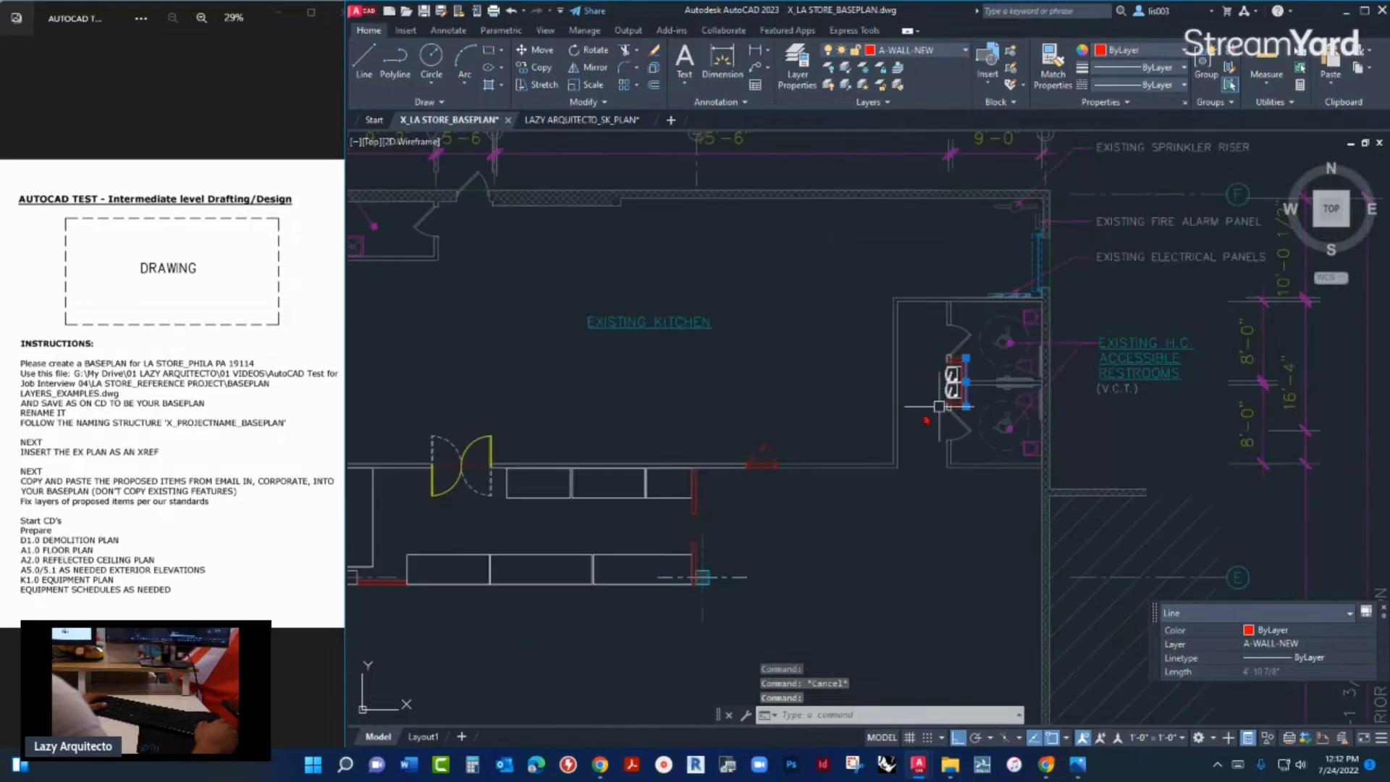
- Select the kitchen double door to confirm it is on layer A-DOOR-NEW
middle_drag(705, 477, 881, 426)
key(Escape)
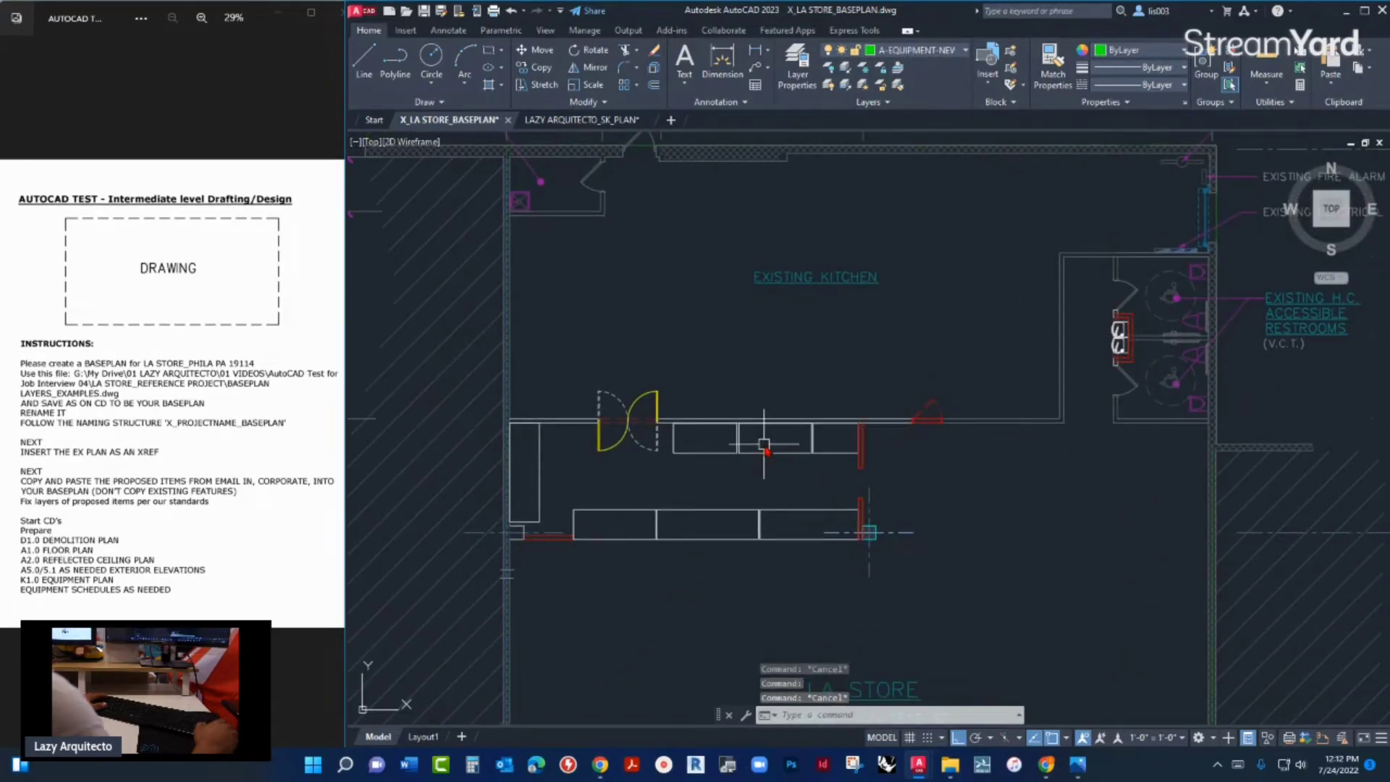
scroll(628, 438, up, 3)
middle_drag(628, 438, 870, 405)
click(871, 406)
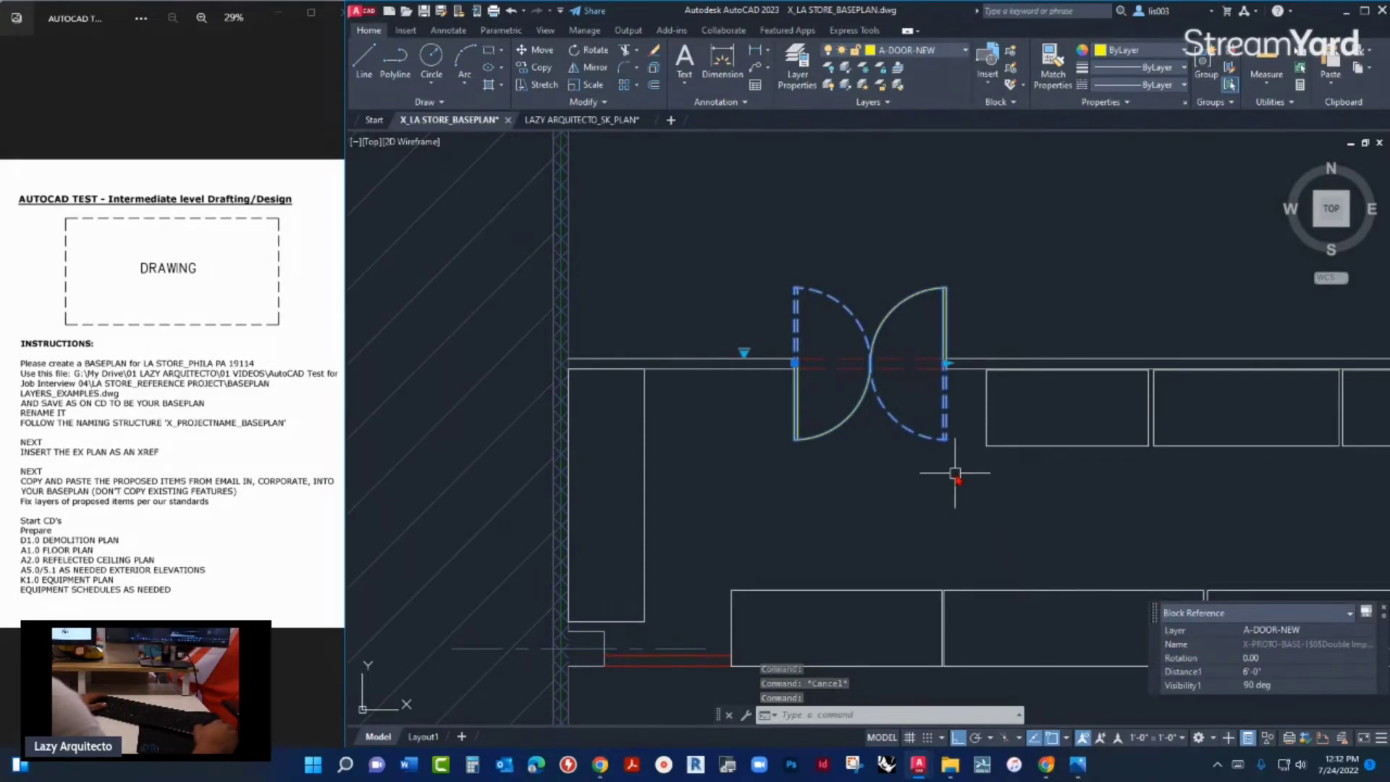
- Check the layer of the reference plan's double door between the P-4 tags
scroll(962, 471, down, 2)
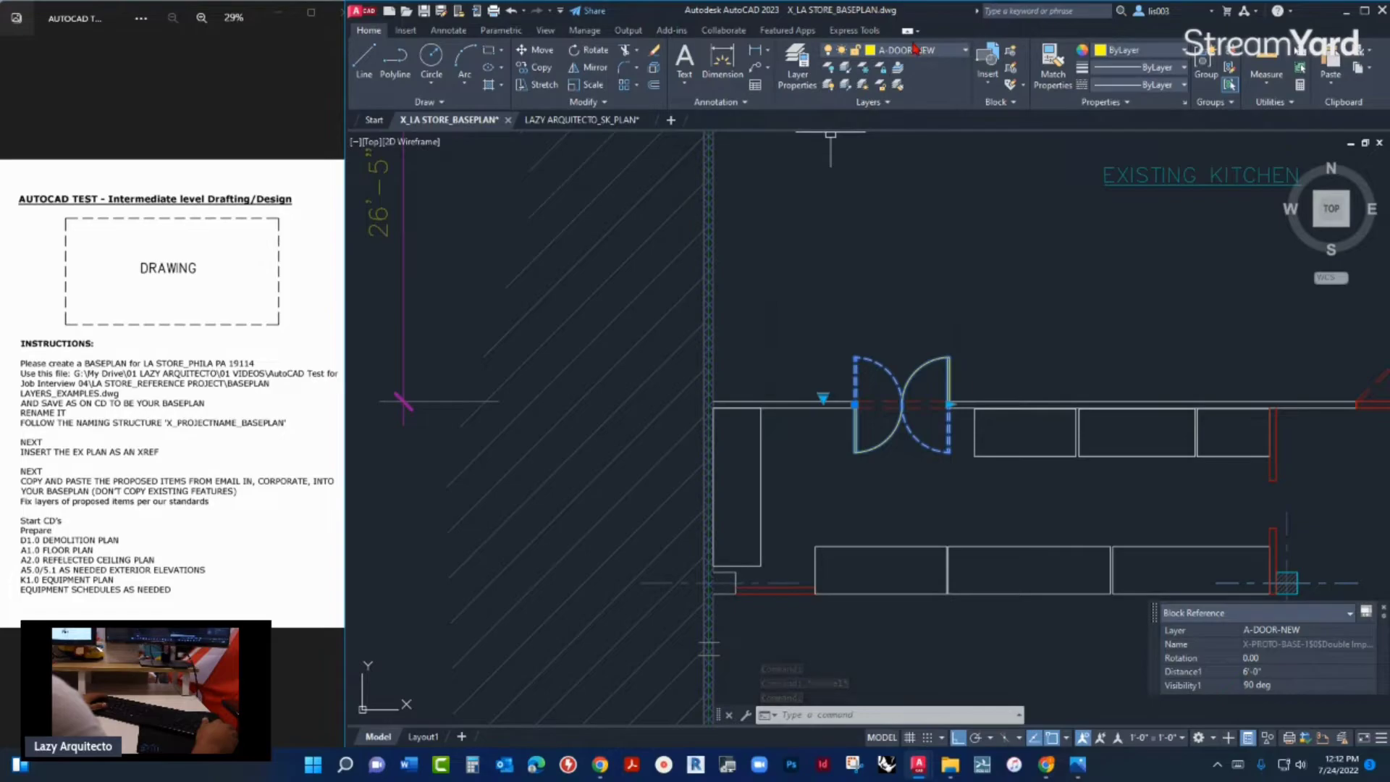
scroll(754, 409, down, 5)
key(Escape)
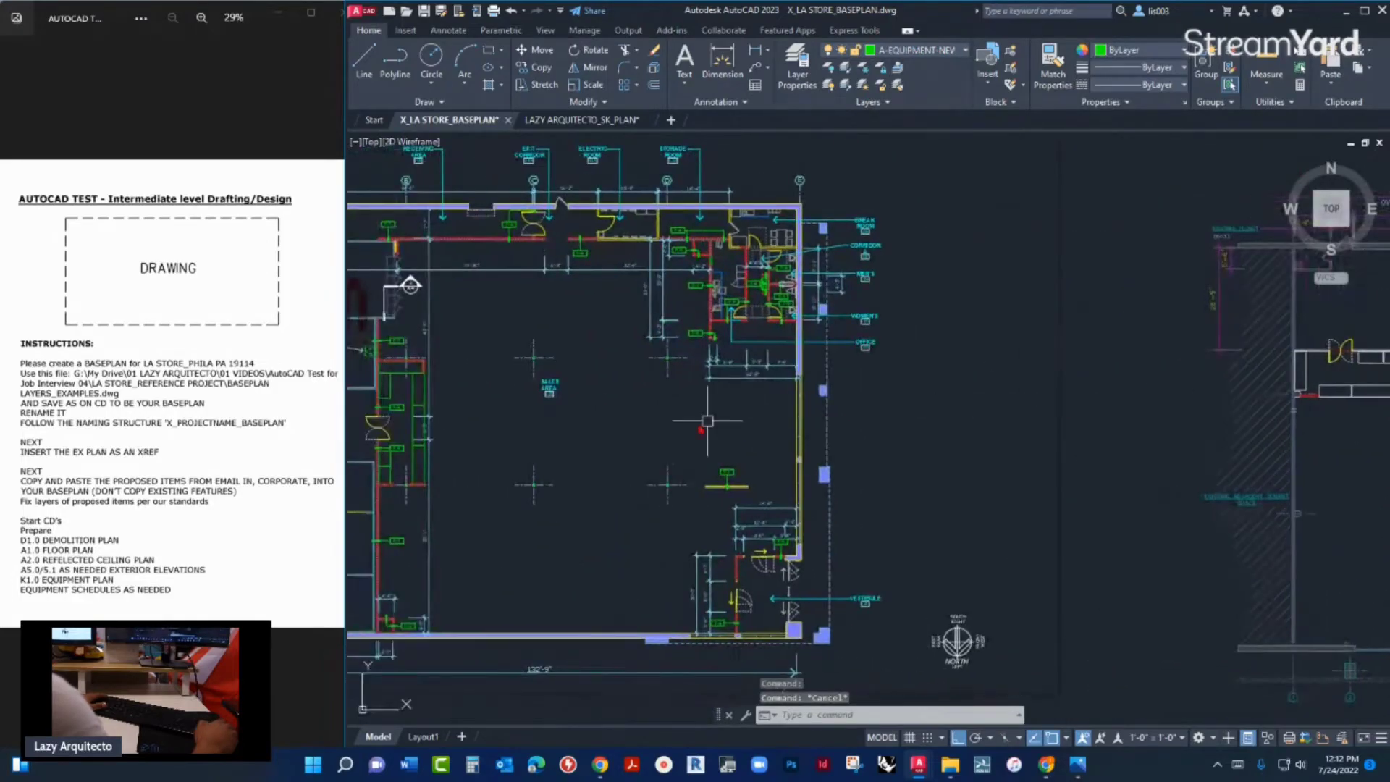
middle_drag(753, 409, 847, 417)
scroll(535, 402, up, 5)
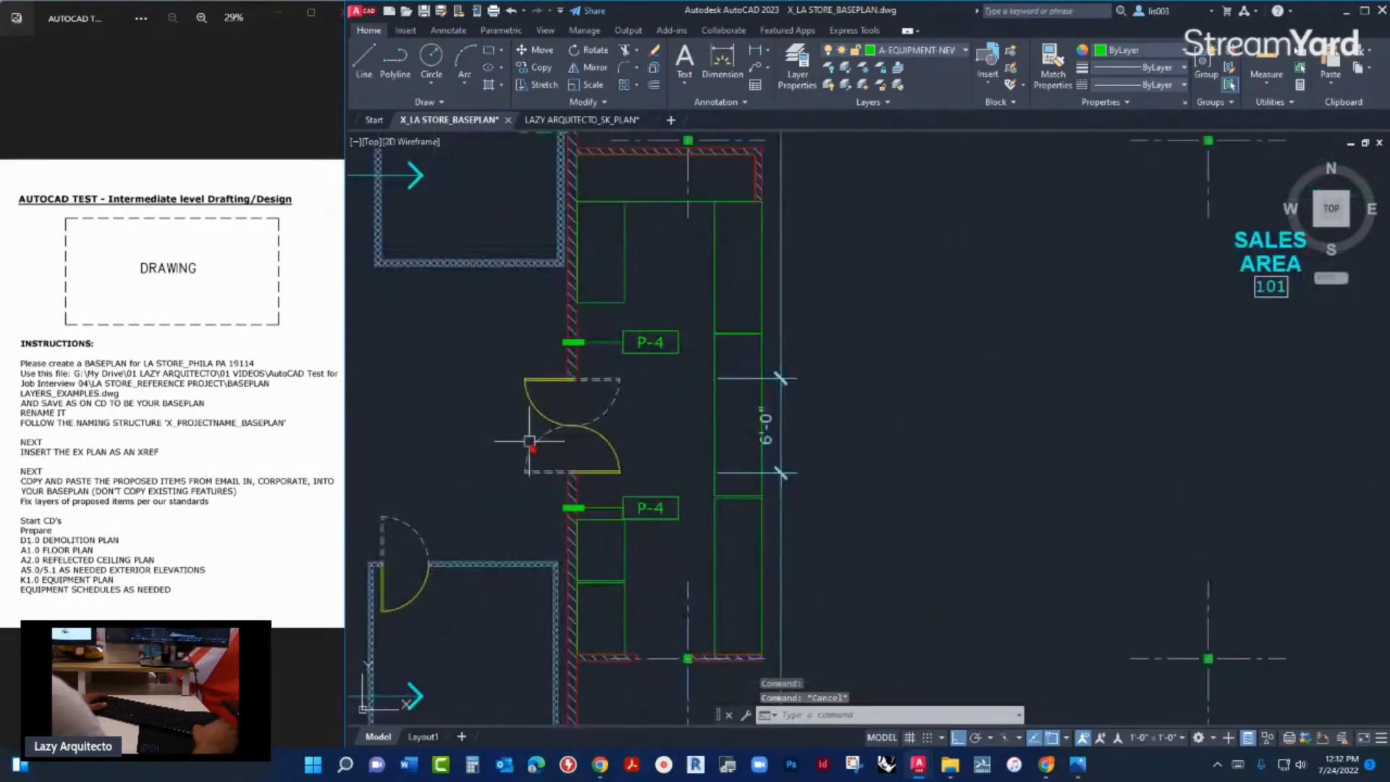
click(535, 402)
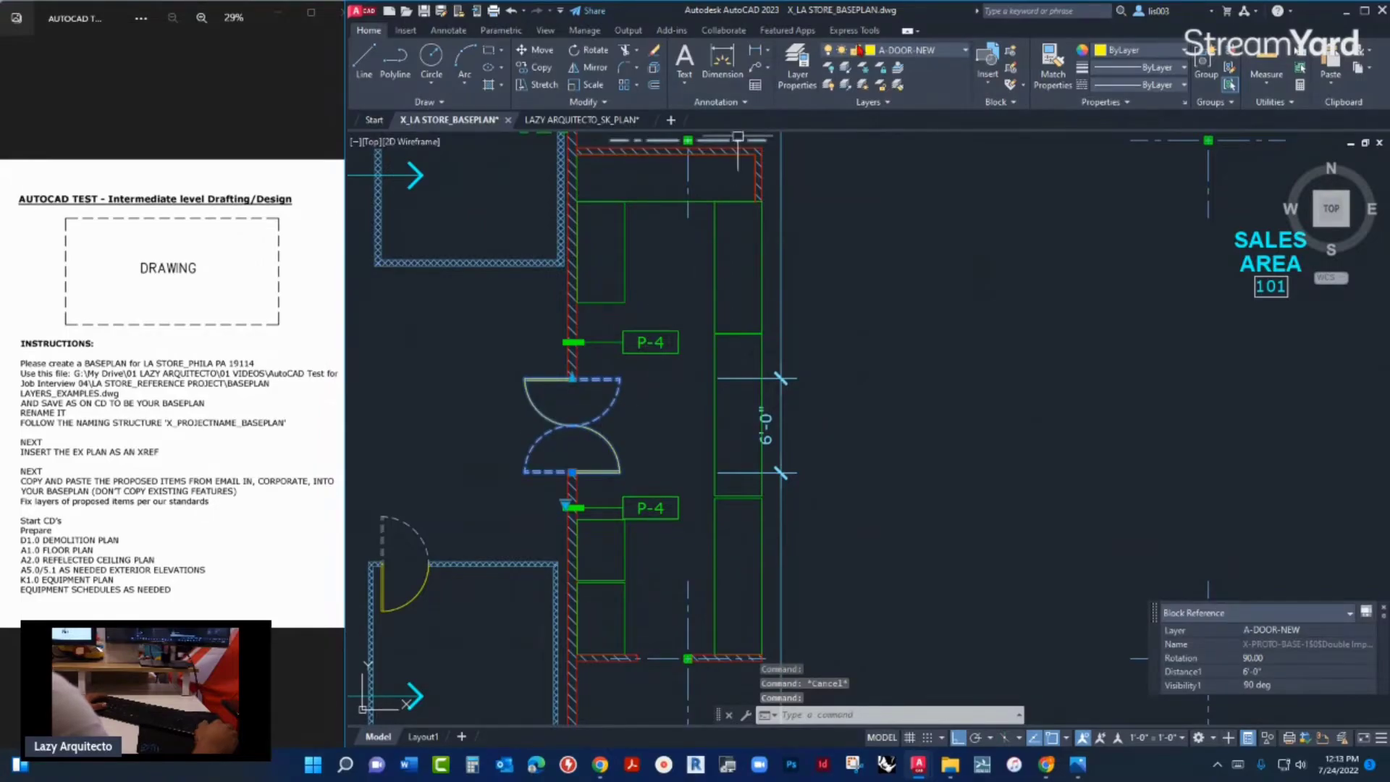
key(Escape)
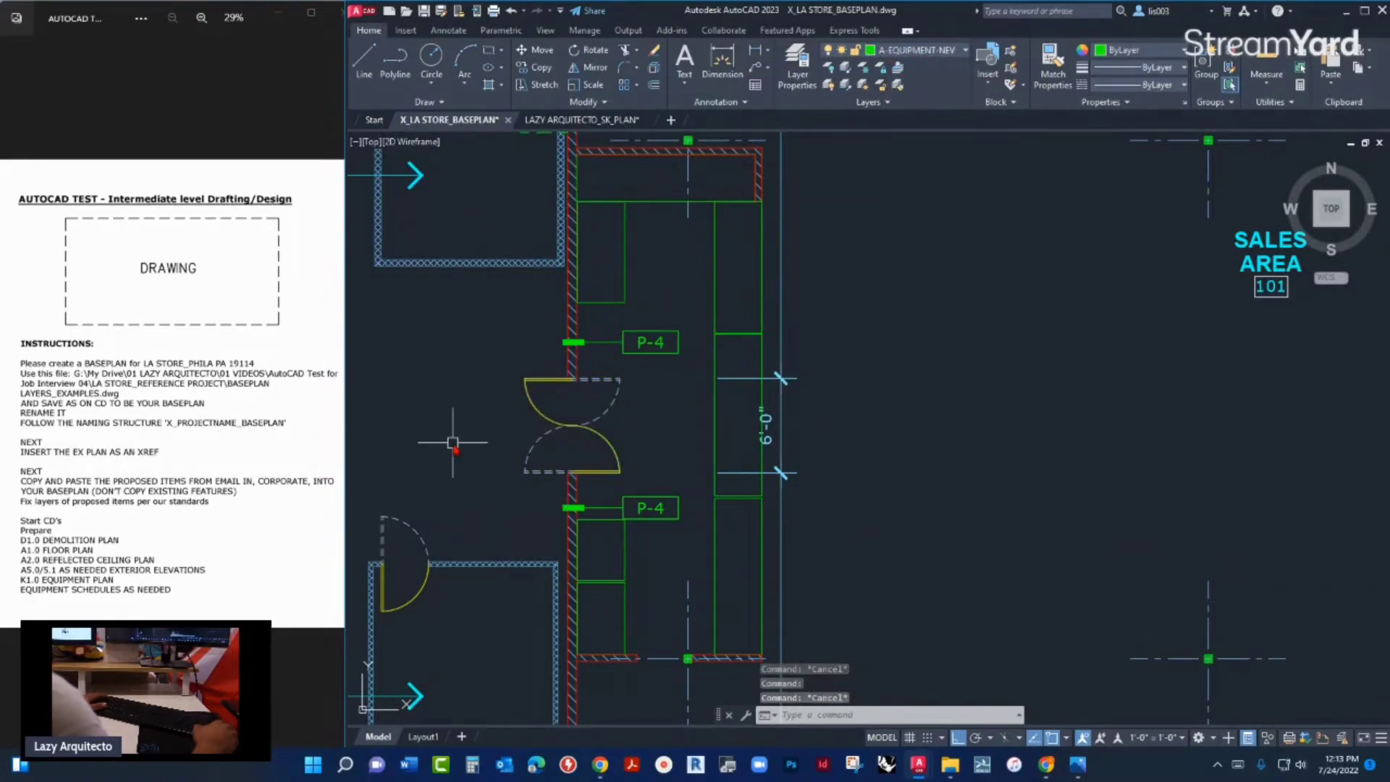
- Check the layers of the upper restroom sink and a kitchen counter outline
scroll(453, 439, down, 5)
scroll(688, 518, down, 2)
scroll(573, 673, up, 2)
scroll(830, 409, up, 4)
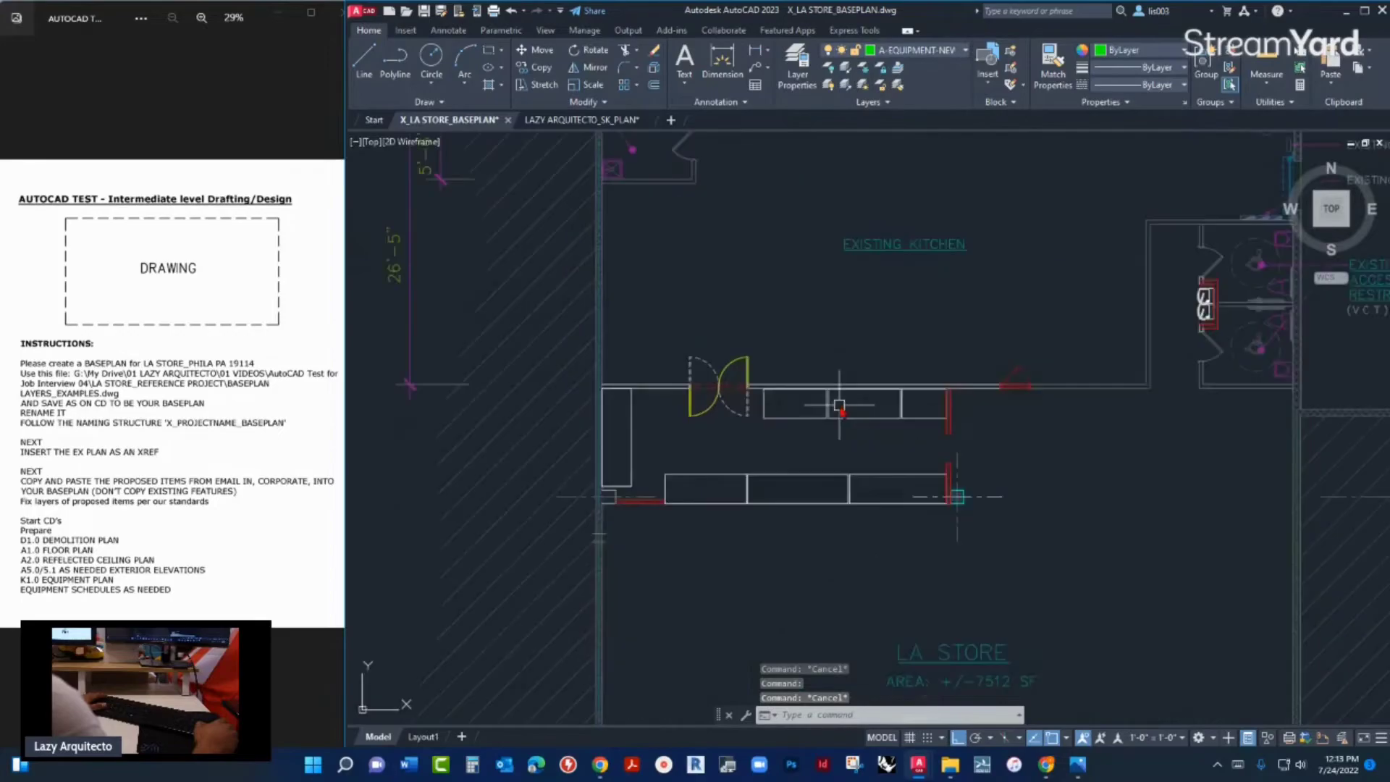
scroll(1028, 297, up, 6)
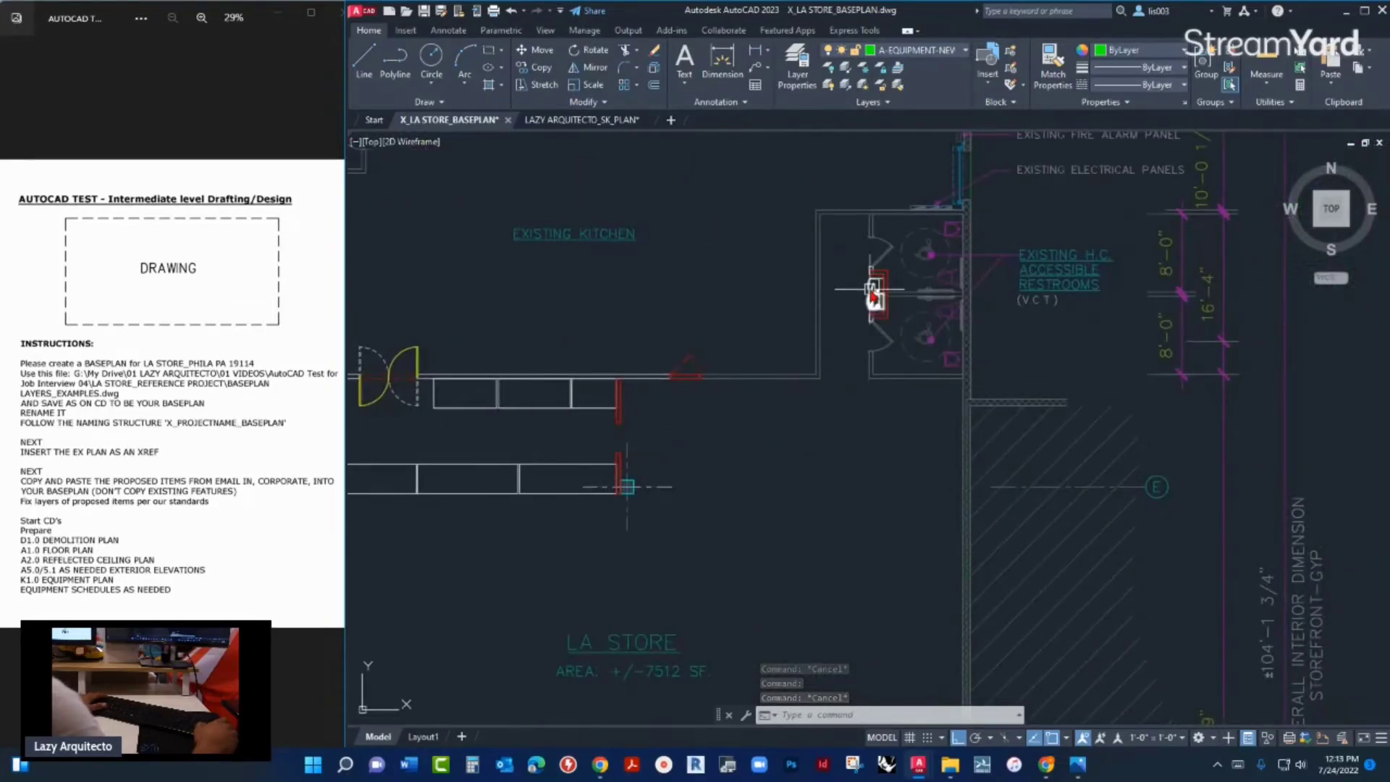
click(891, 268)
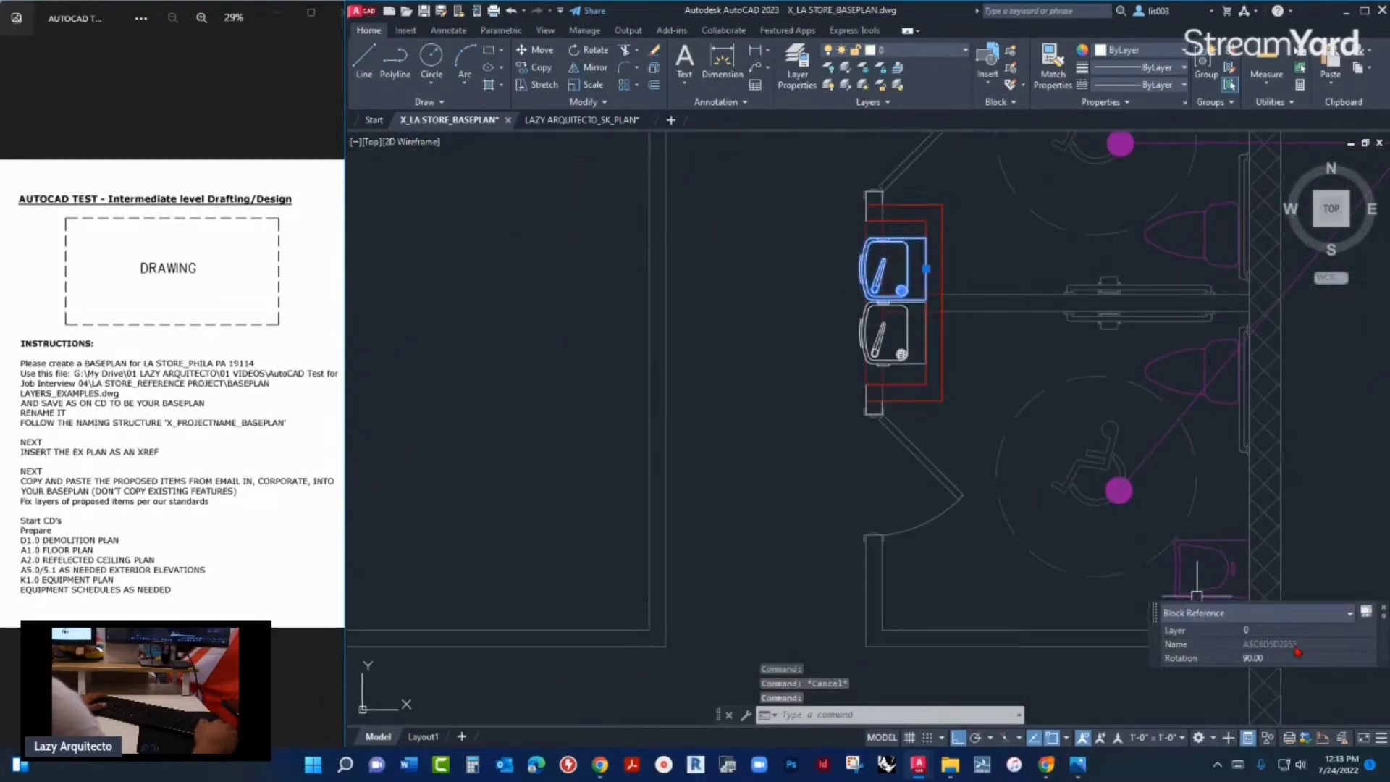
key(Escape)
scroll(931, 431, down, 5)
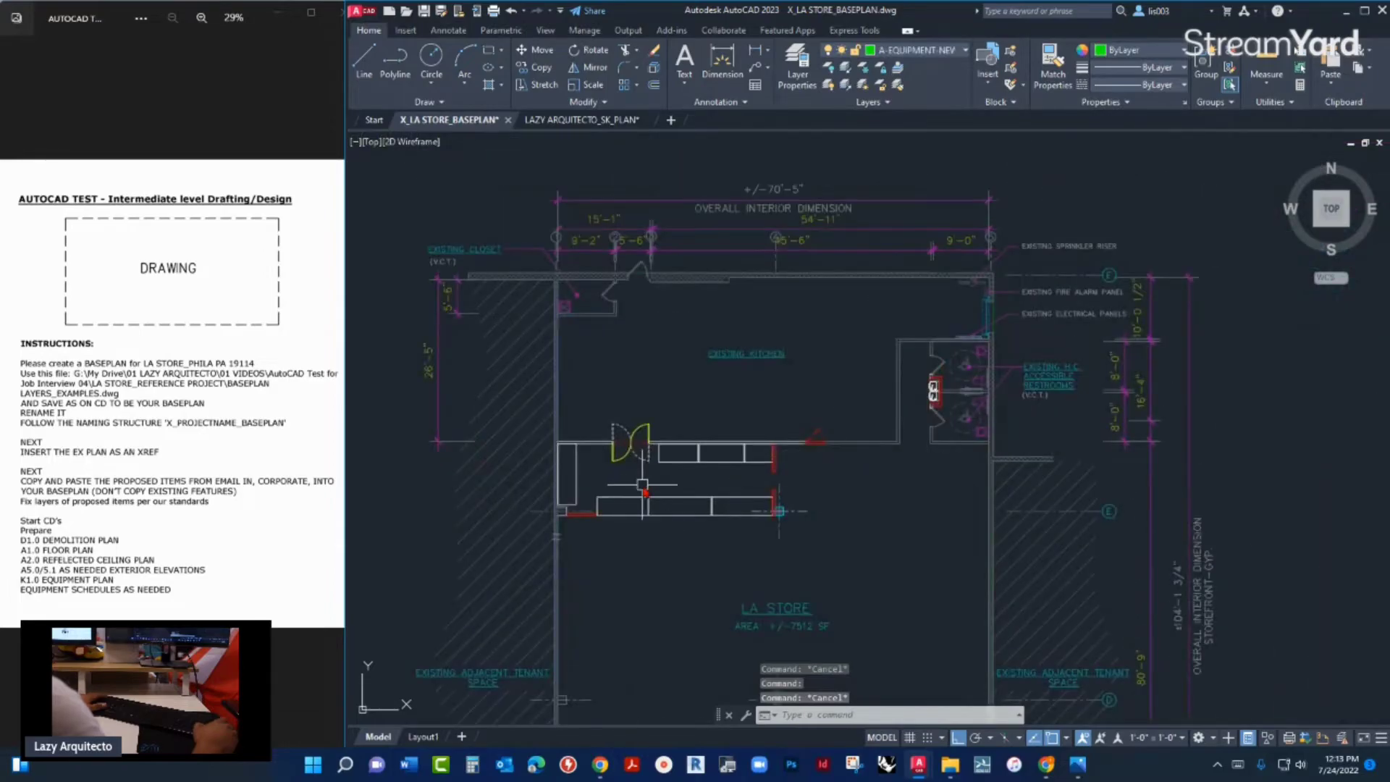
scroll(666, 478, up, 5)
click(731, 396)
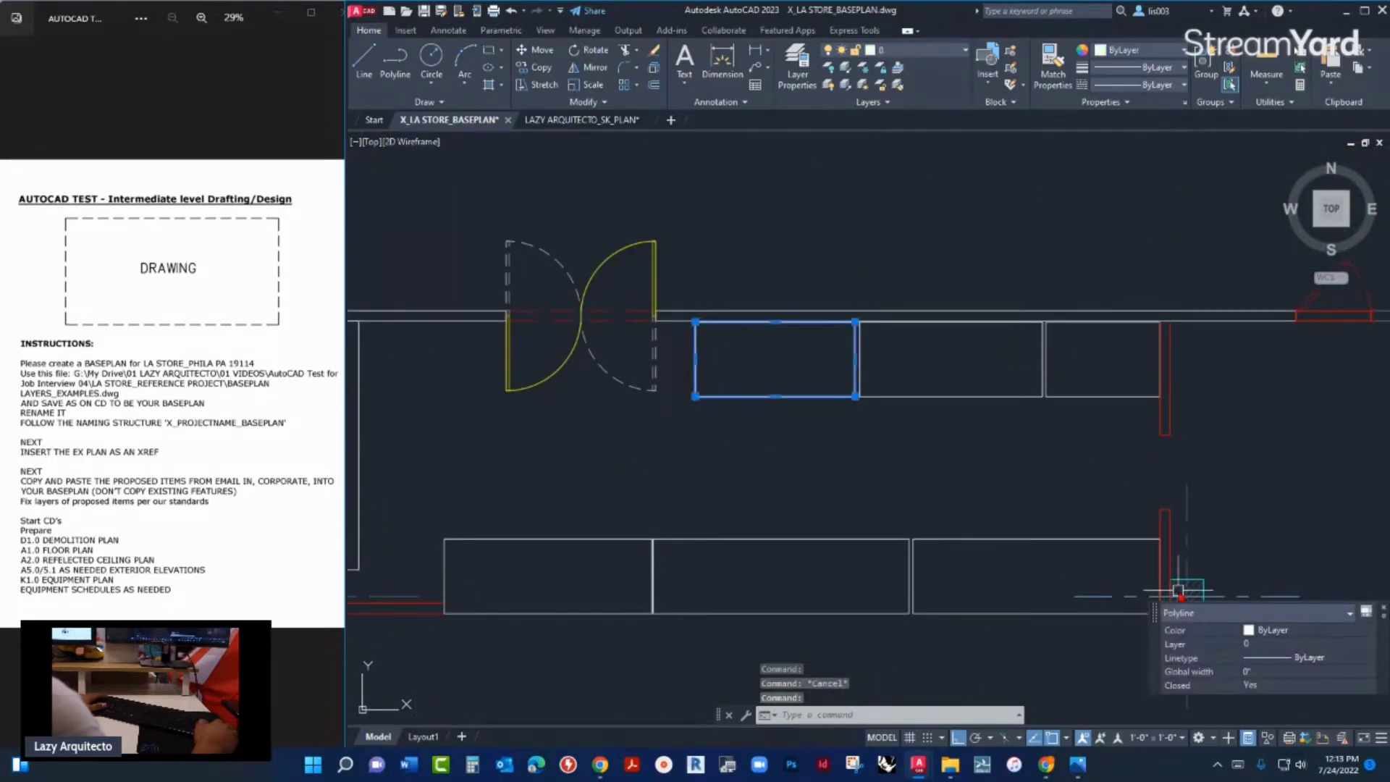
key(Escape)
- Select the cabinet outline beside the P-4 tags, showing layer A-EQUIPMENT-NEW
scroll(610, 611, down, 5)
scroll(992, 571, up, 2)
scroll(620, 449, up, 3)
scroll(587, 422, up, 2)
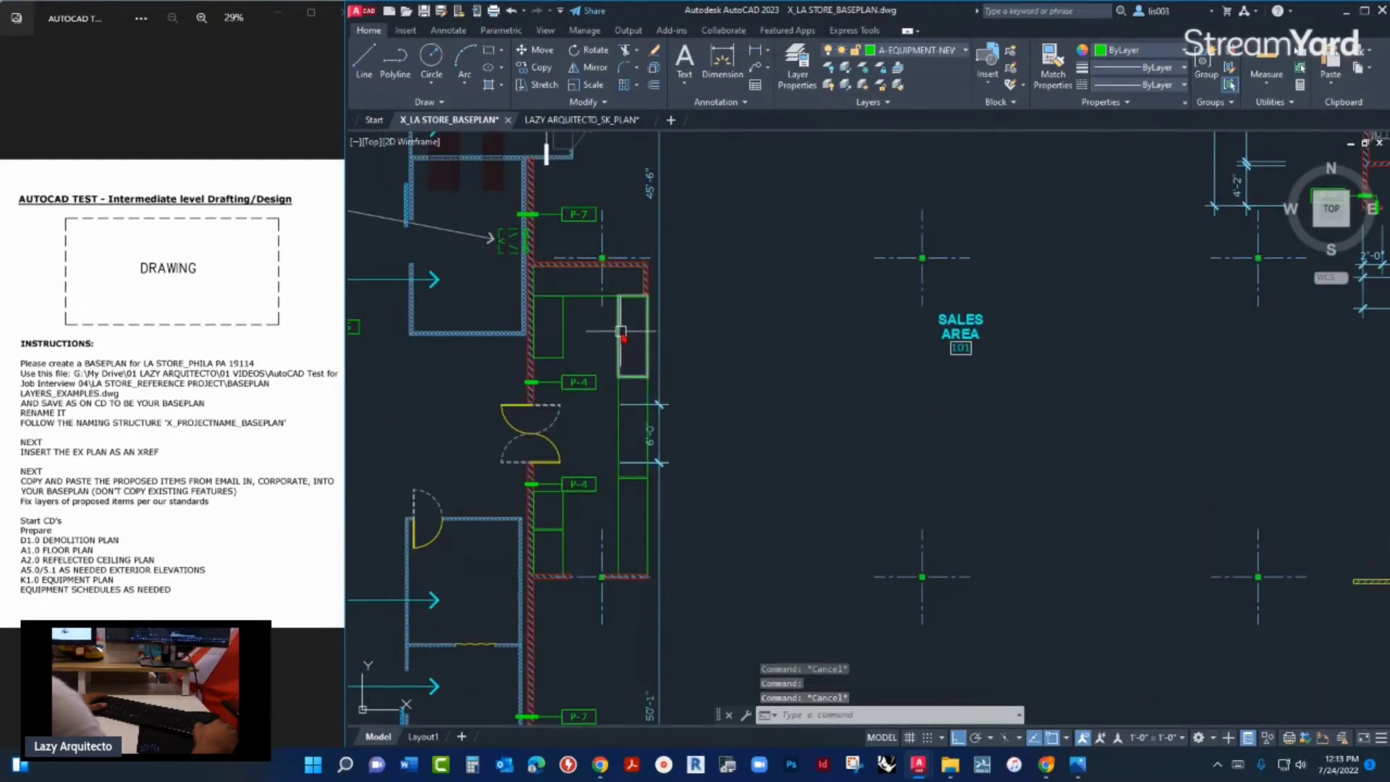
click(621, 332)
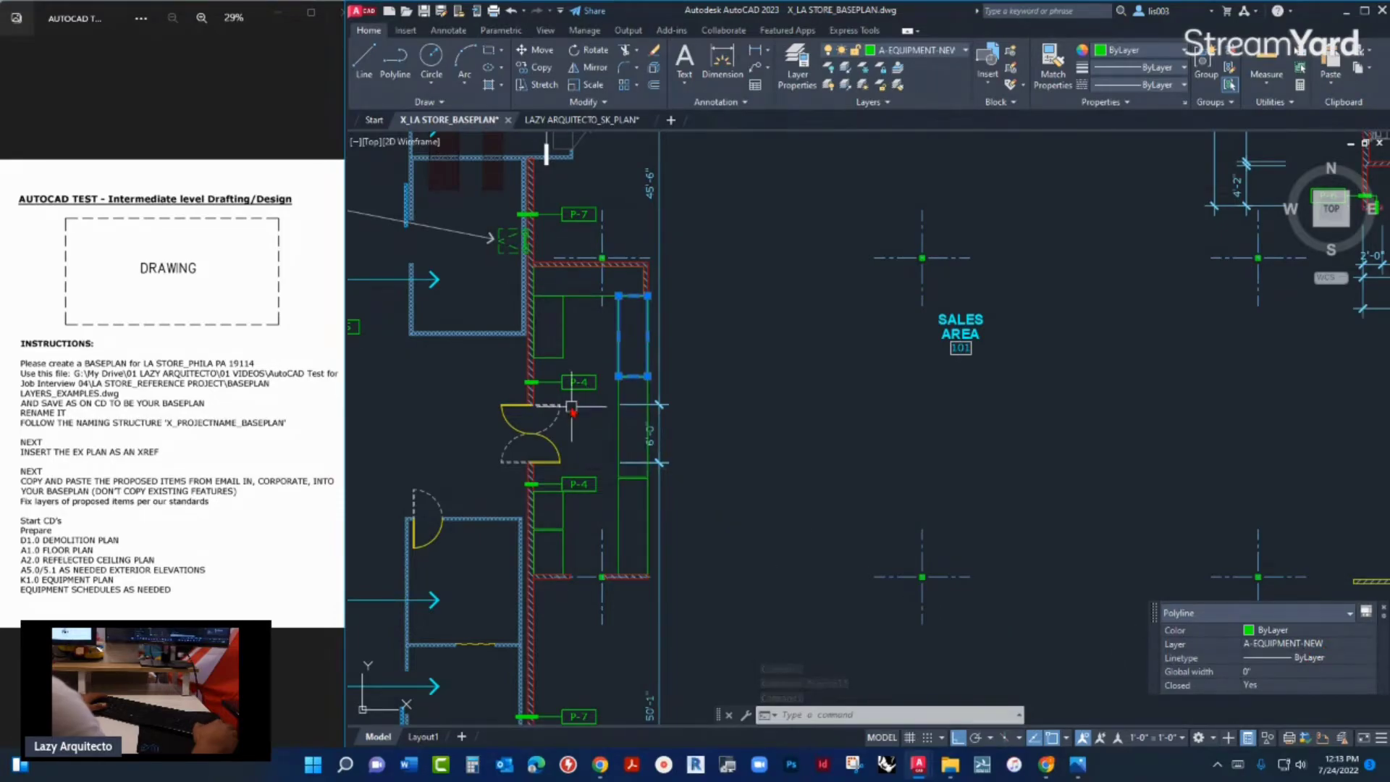
scroll(572, 405, down, 6)
middle_drag(694, 406, 631, 443)
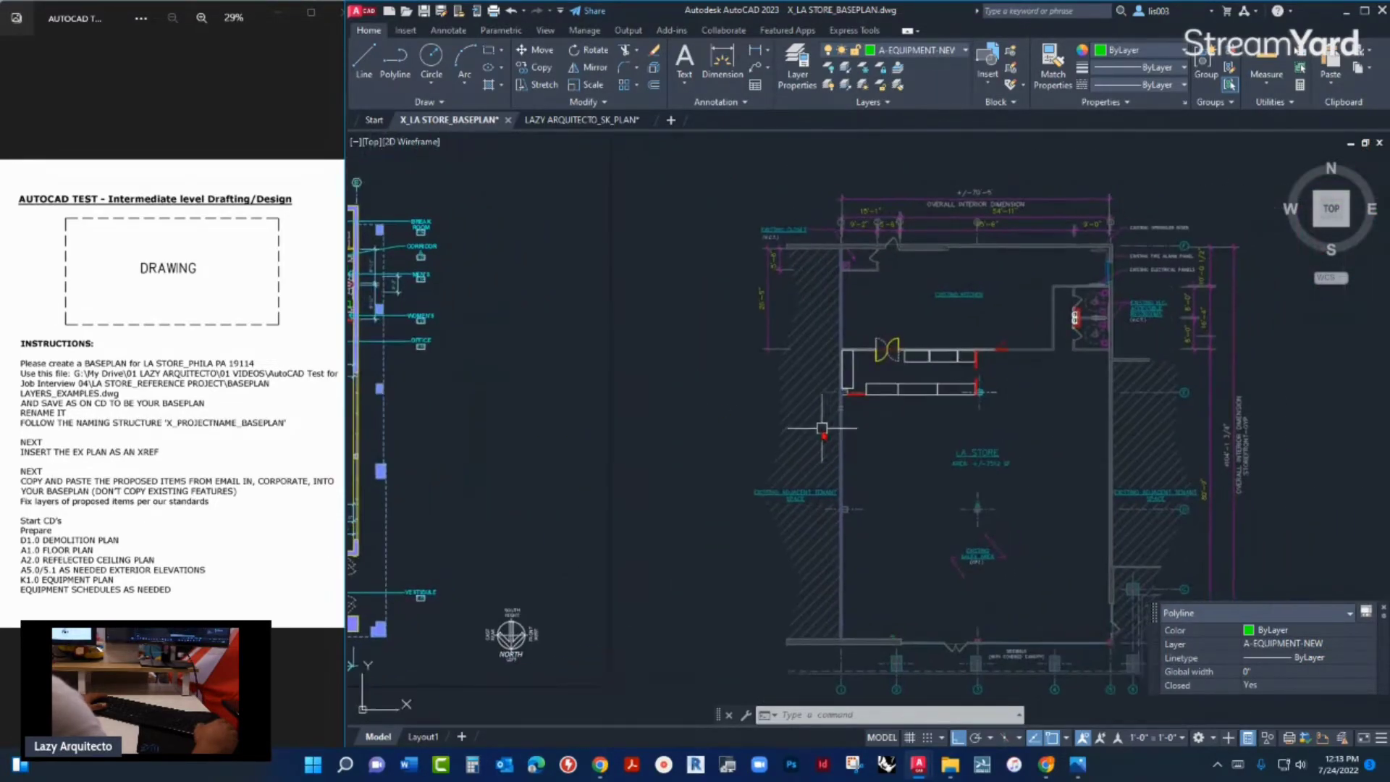
key(Escape)
text(LAYMR)
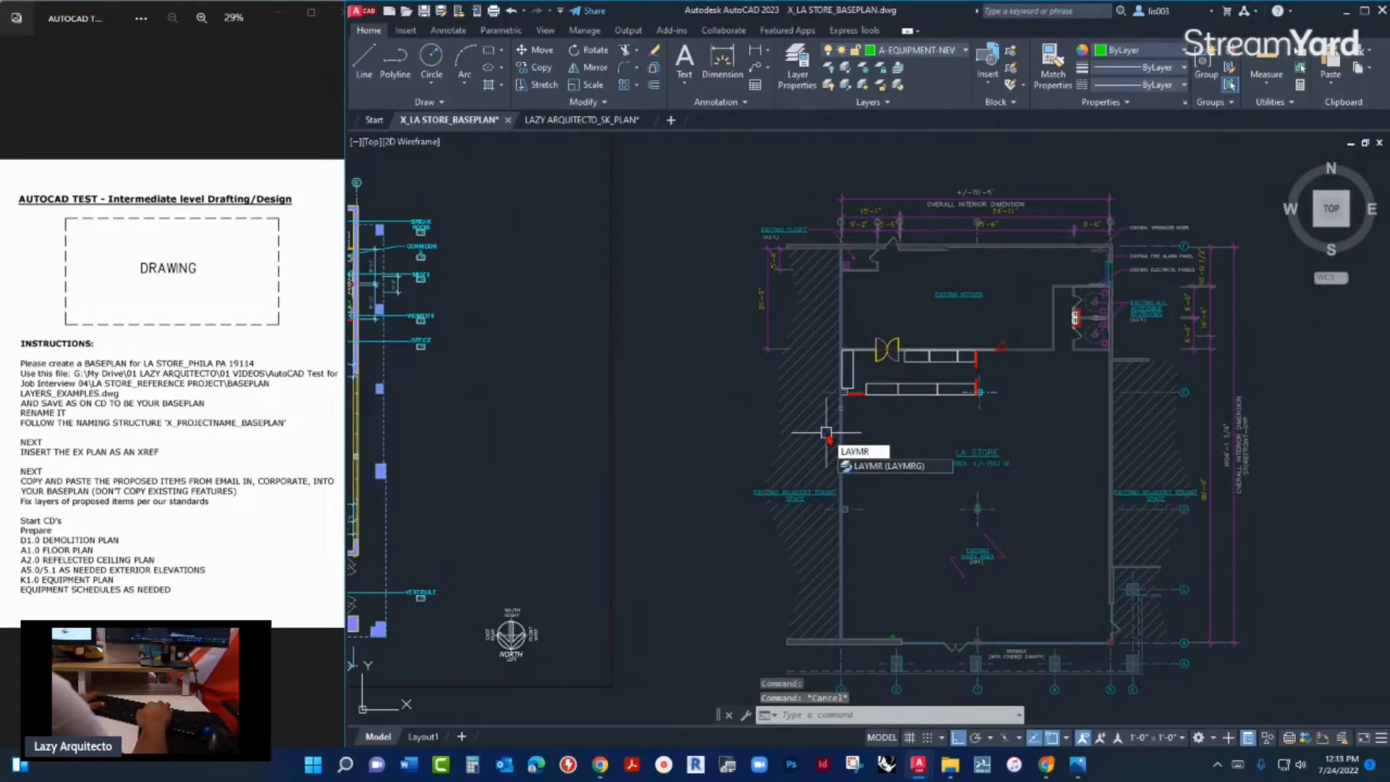
key(Return)
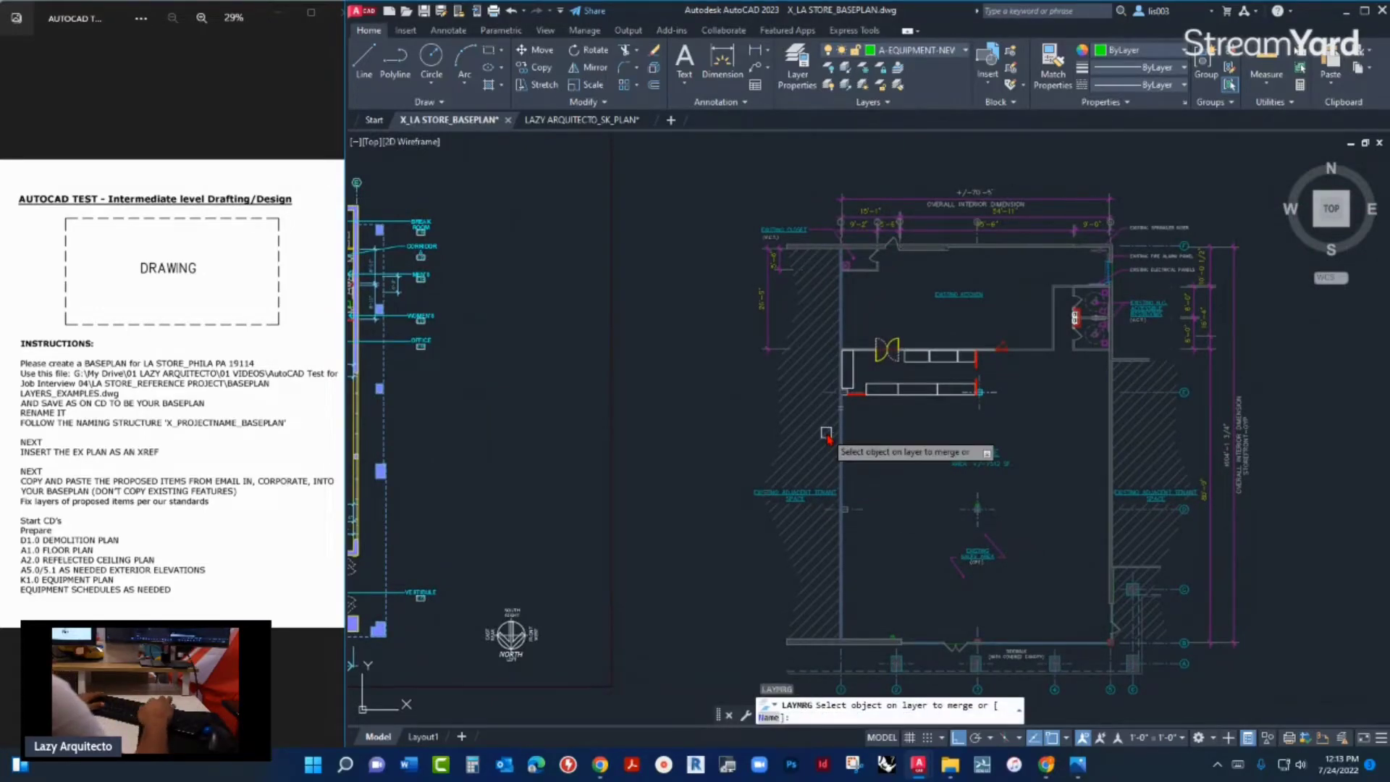
click(918, 387)
scroll(642, 552, down, 3)
scroll(534, 394, up, 8)
click(433, 353)
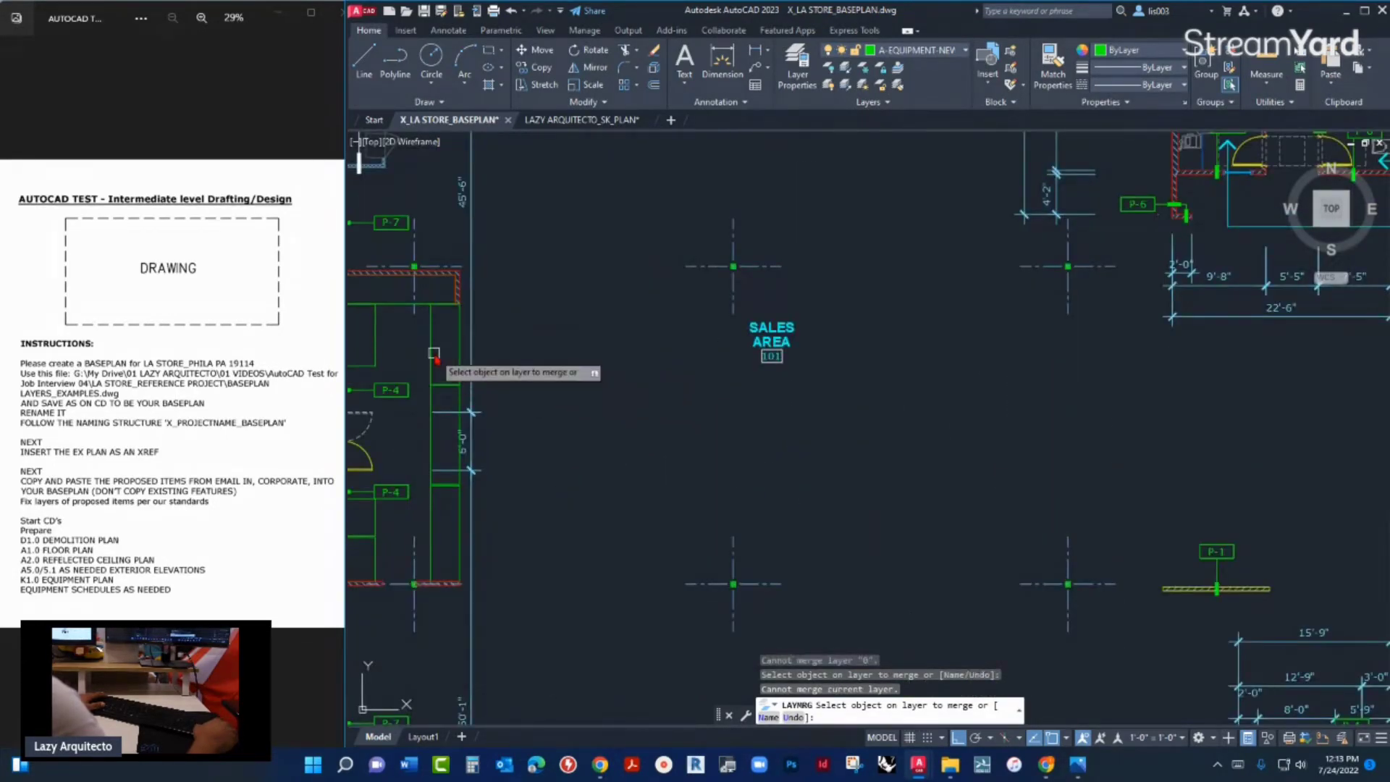
key(Return)
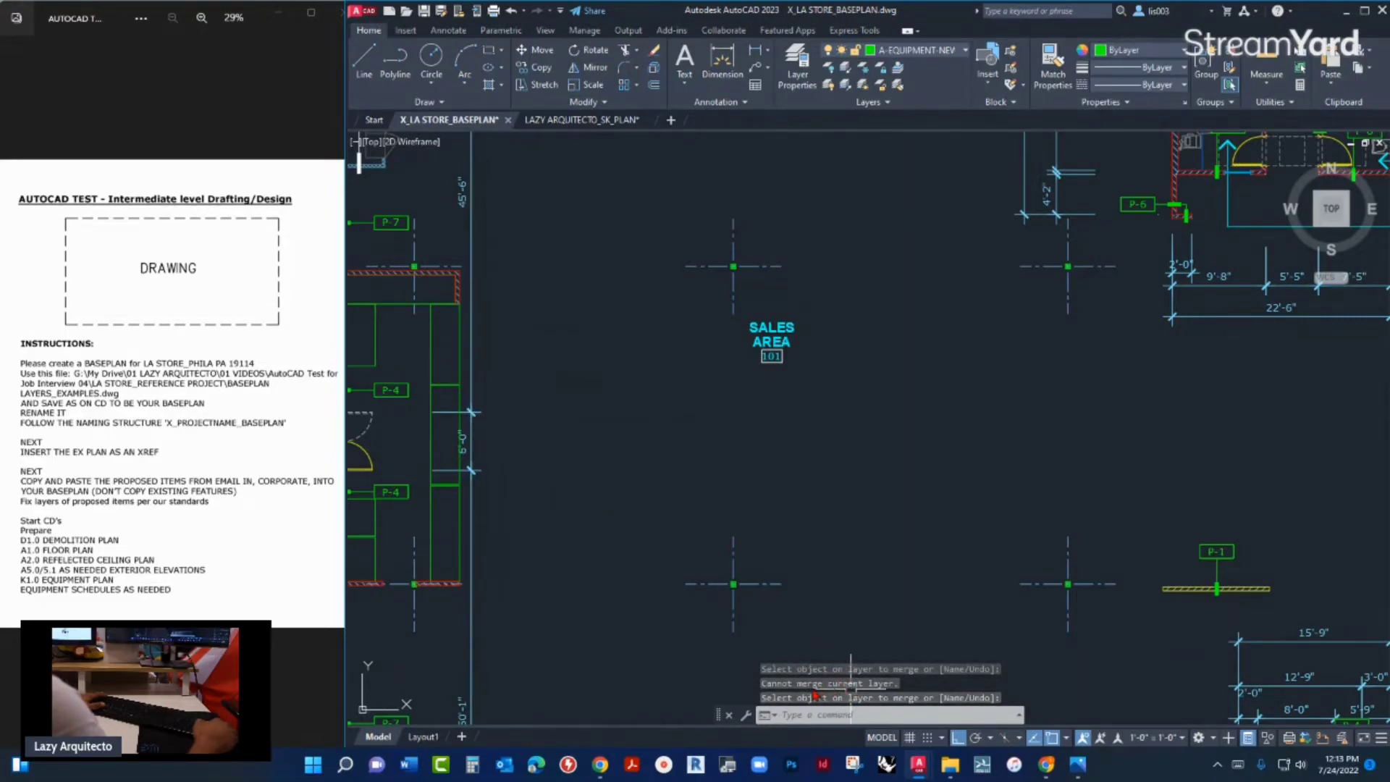
scroll(852, 651, down, 5)
scroll(1006, 449, up, 8)
scroll(1012, 457, up, 3)
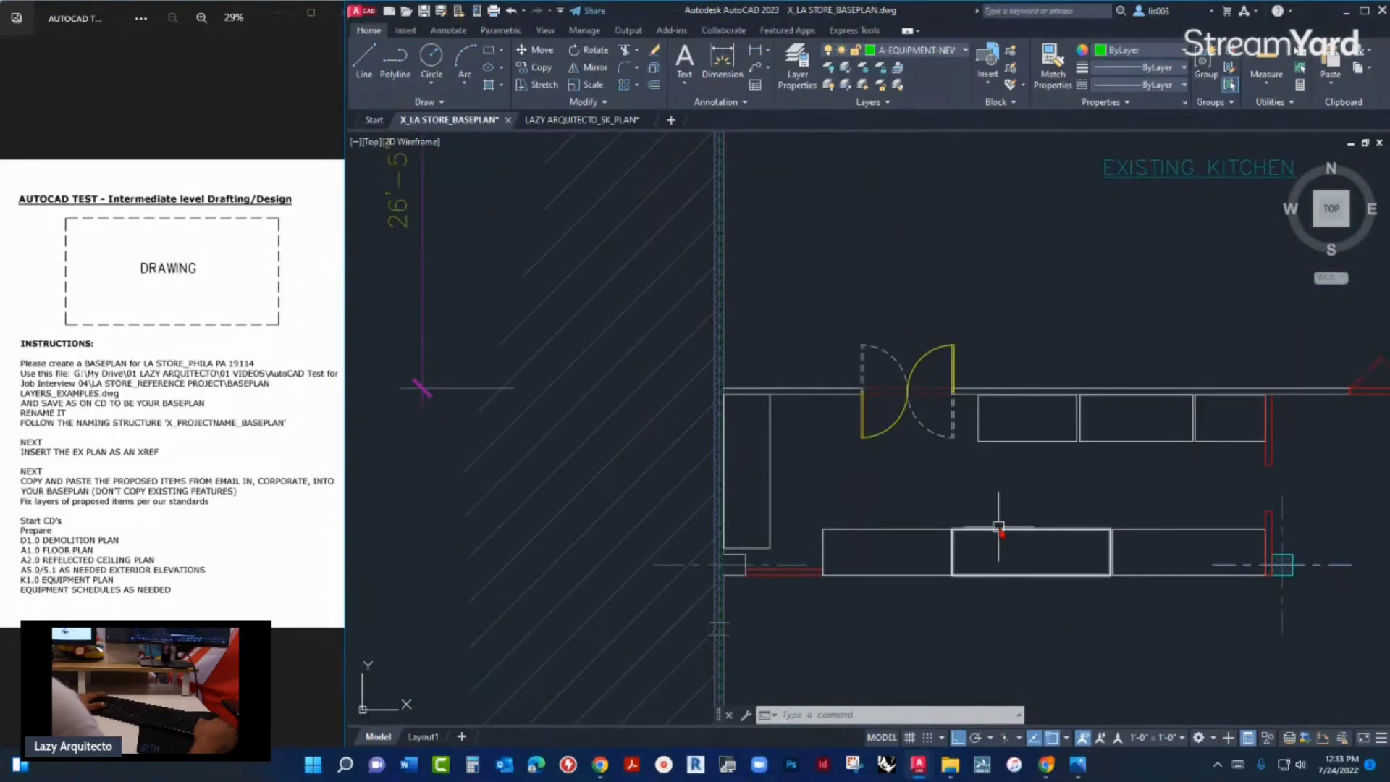
click(1003, 529)
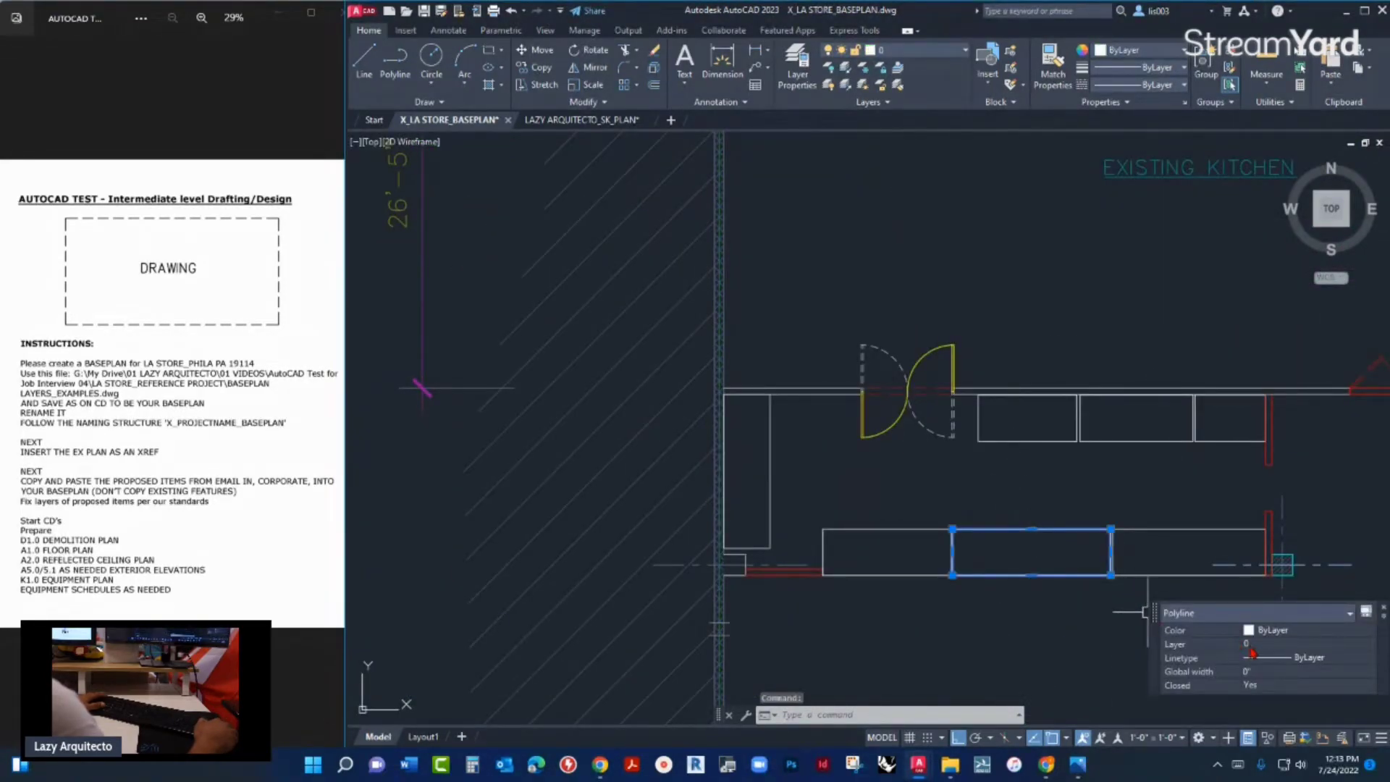
scroll(1074, 529, down, 6)
key(Escape)
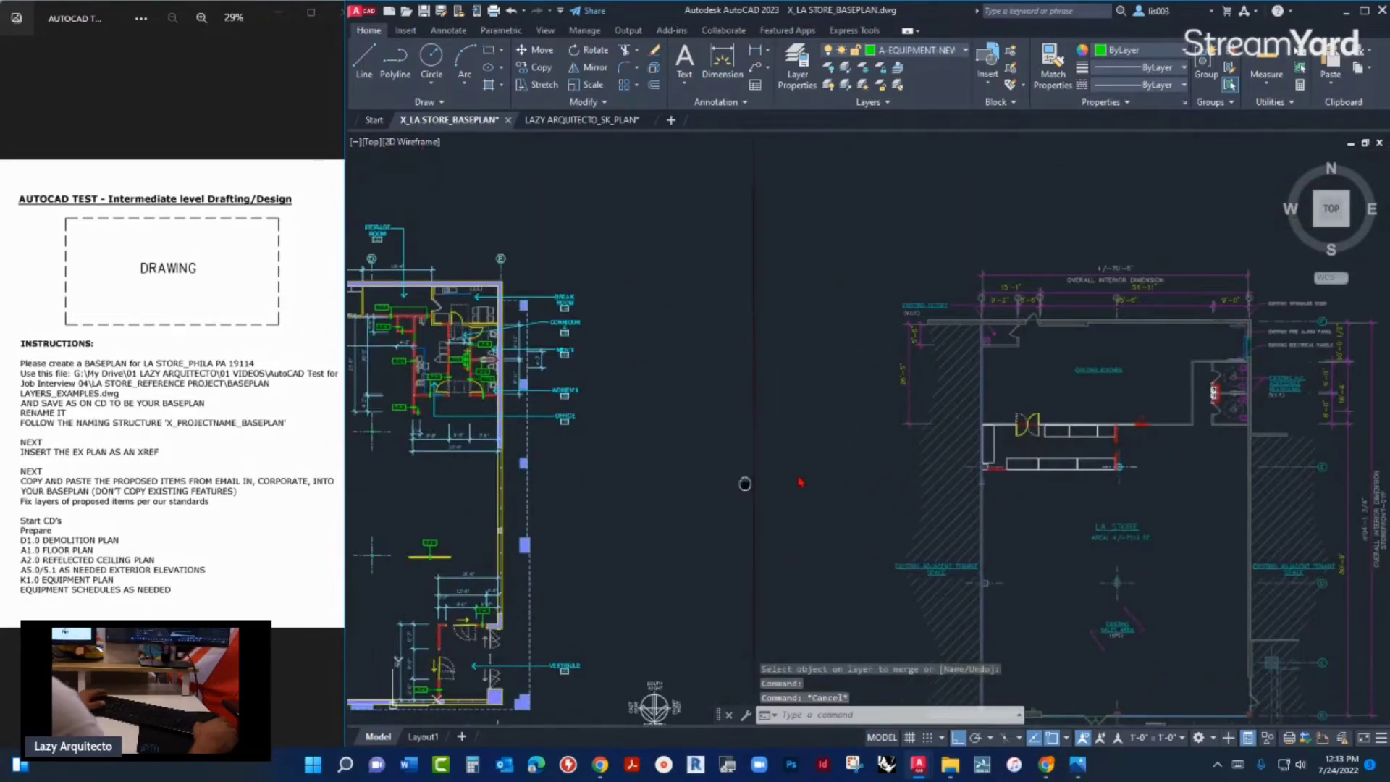
text(MA)
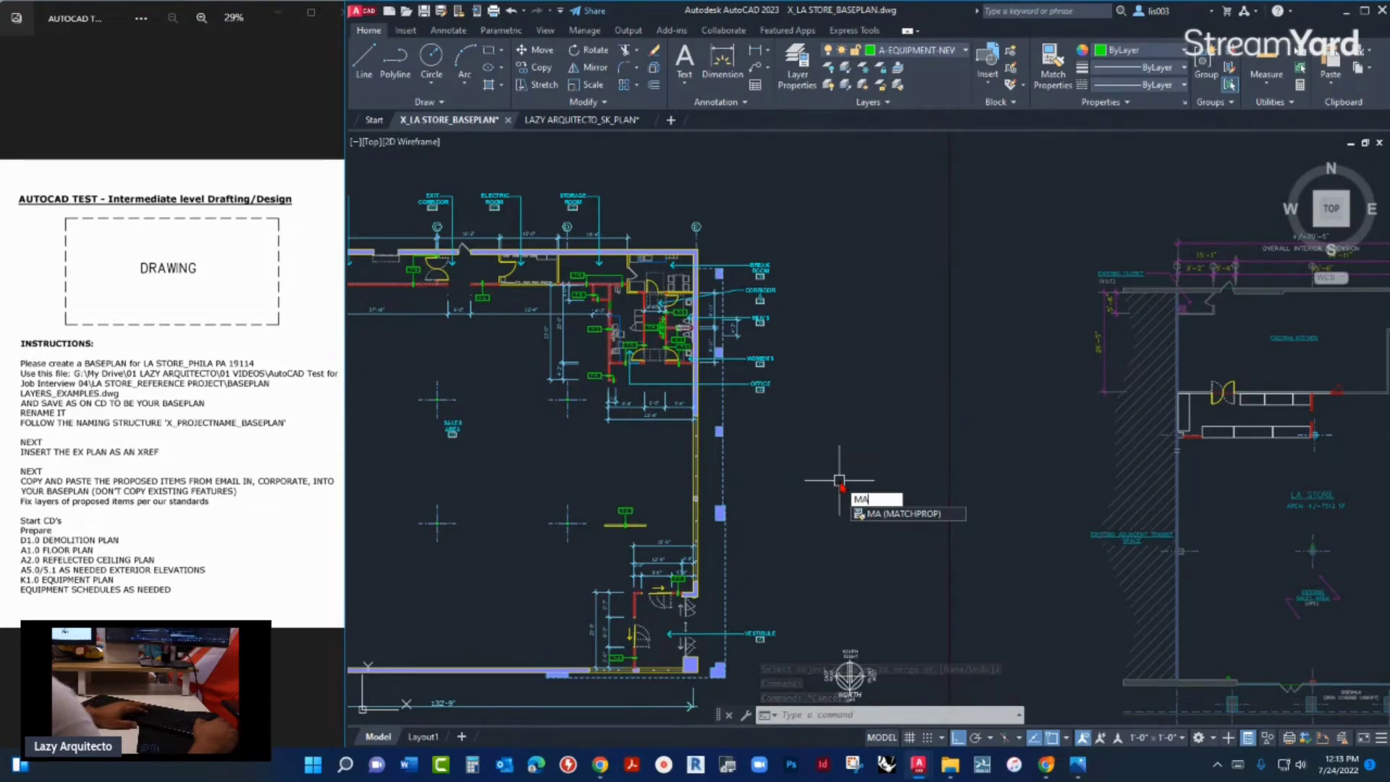
- Match the cabinet outline's properties onto the lower, left and top kitchen counters
key(Return)
scroll(841, 550, down, 2)
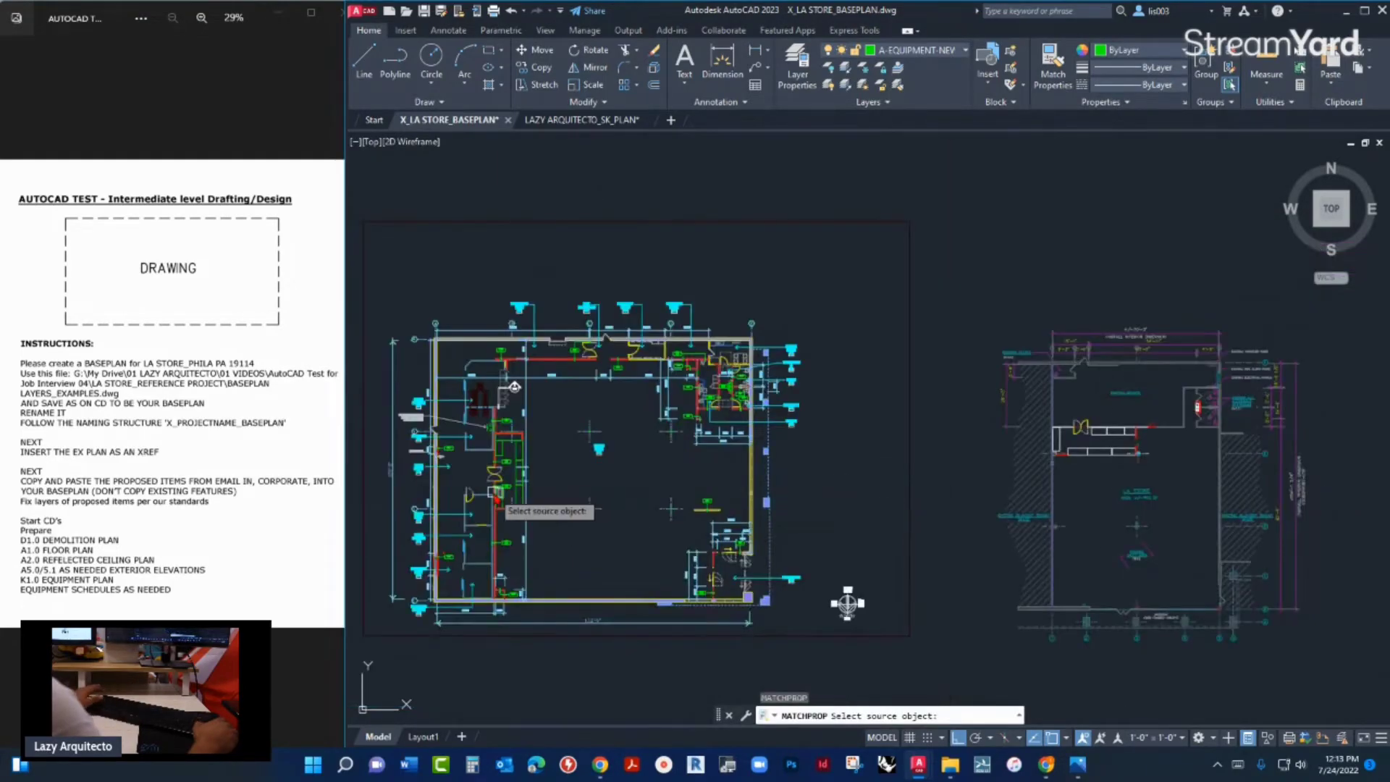
scroll(550, 481, up, 5)
click(551, 483)
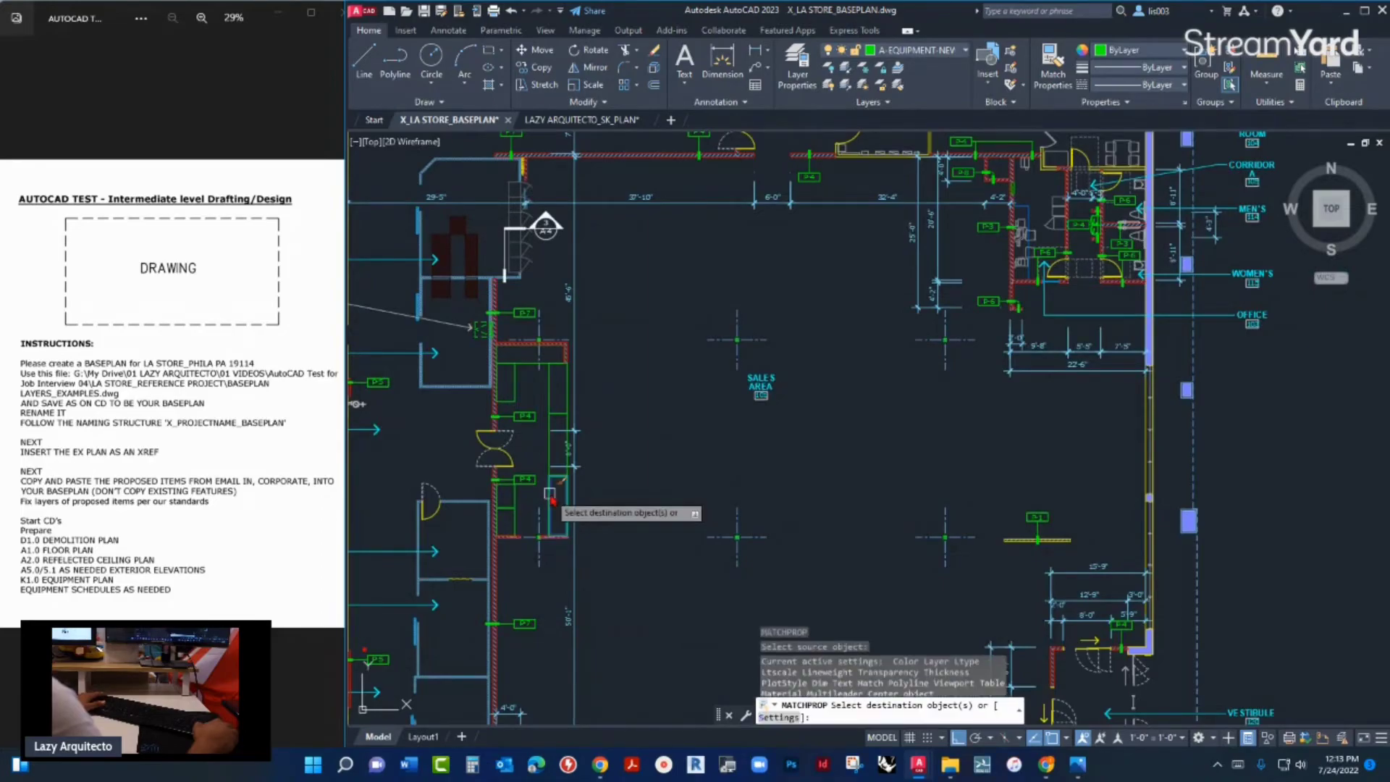
scroll(687, 478, down, 5)
scroll(687, 478, up, 5)
click(988, 457)
click(798, 414)
click(657, 405)
click(628, 395)
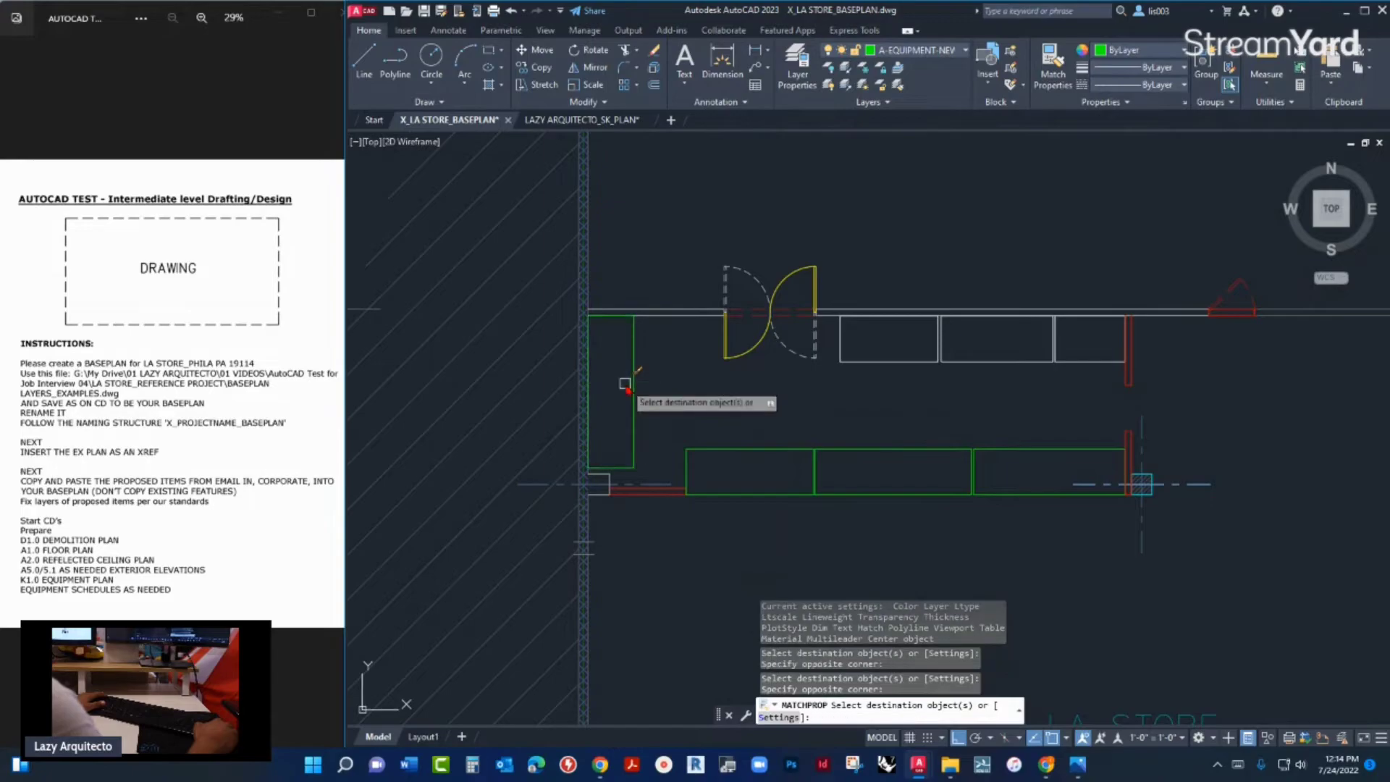
click(1082, 370)
click(876, 336)
key(Return)
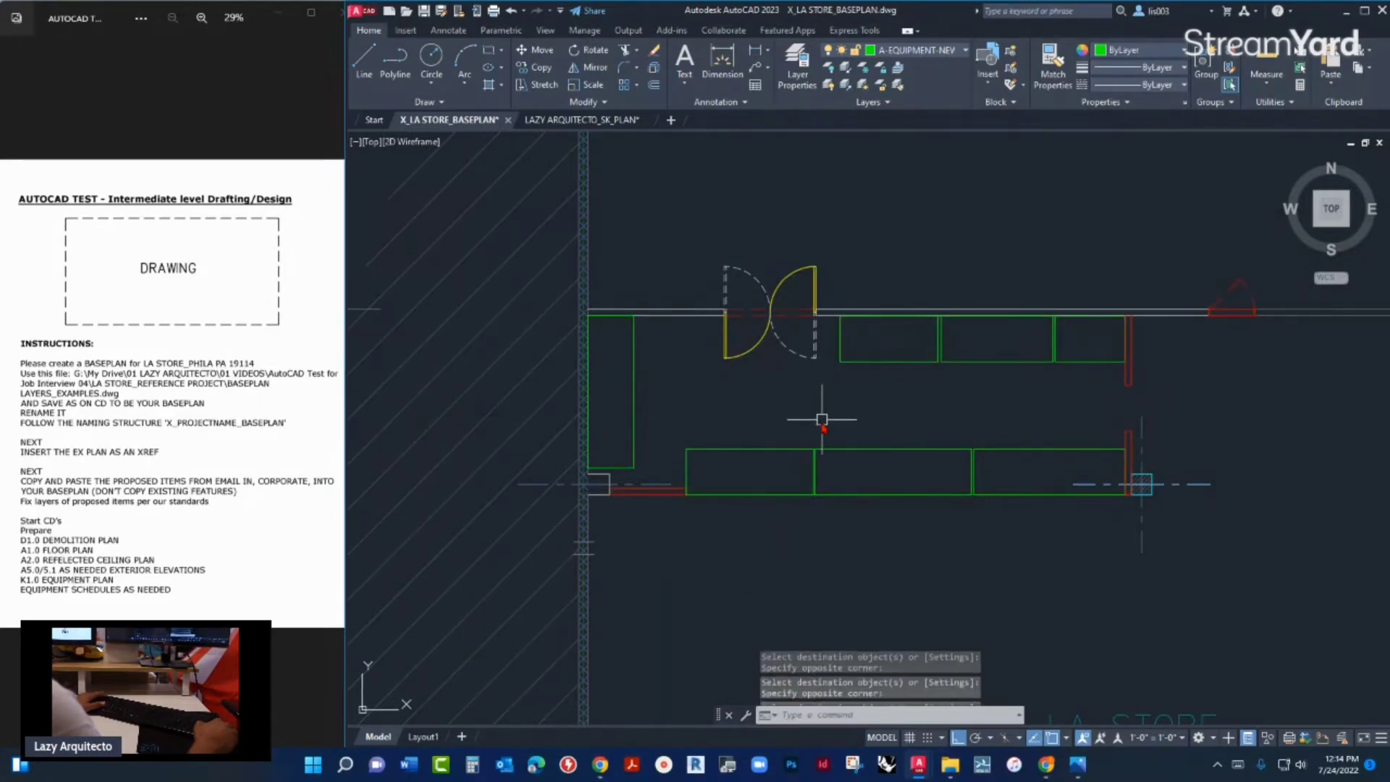
- Match the P-4 toilet's properties onto the upper and lower restroom toilets
scroll(732, 437, down, 2)
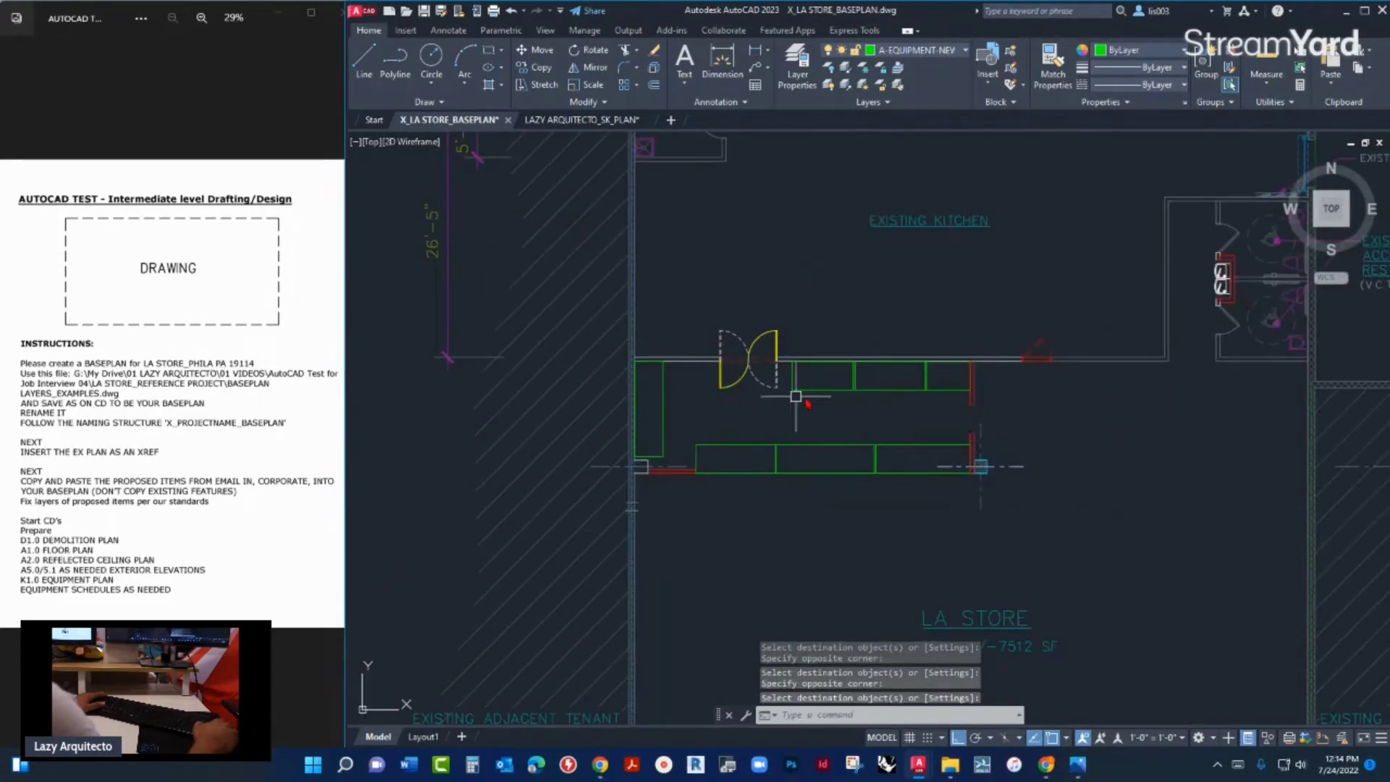
scroll(745, 403, down, 1)
scroll(803, 405, up, 4)
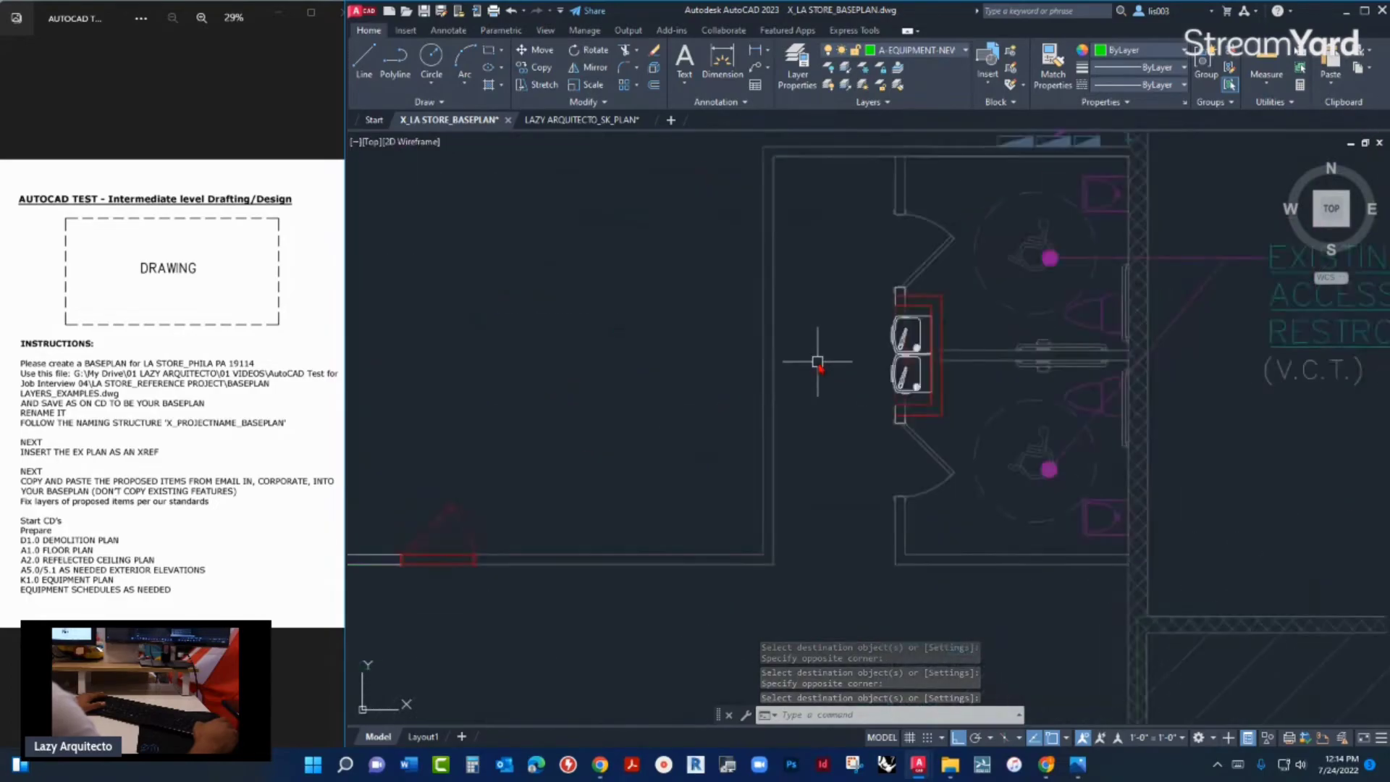
middle_drag(818, 362, 860, 367)
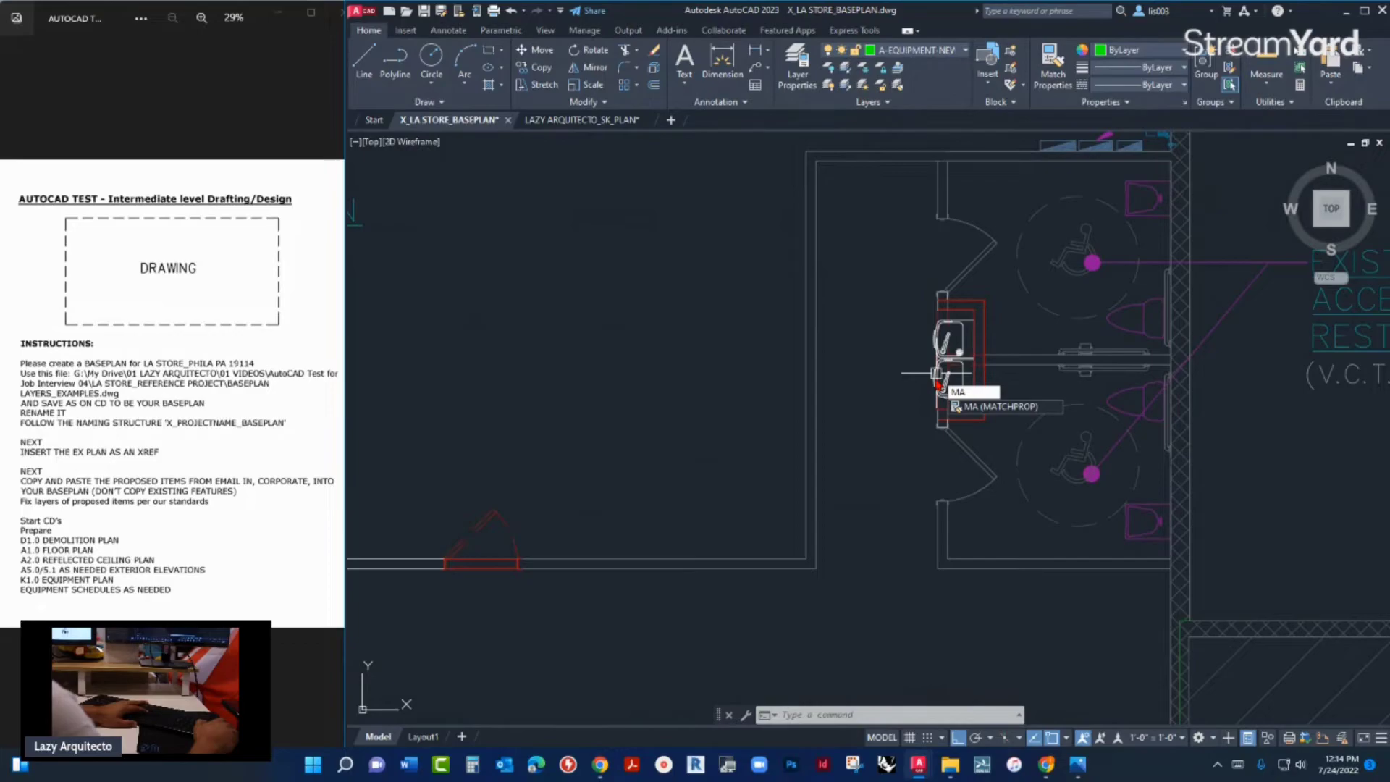
key(Return)
scroll(589, 583, down, 6)
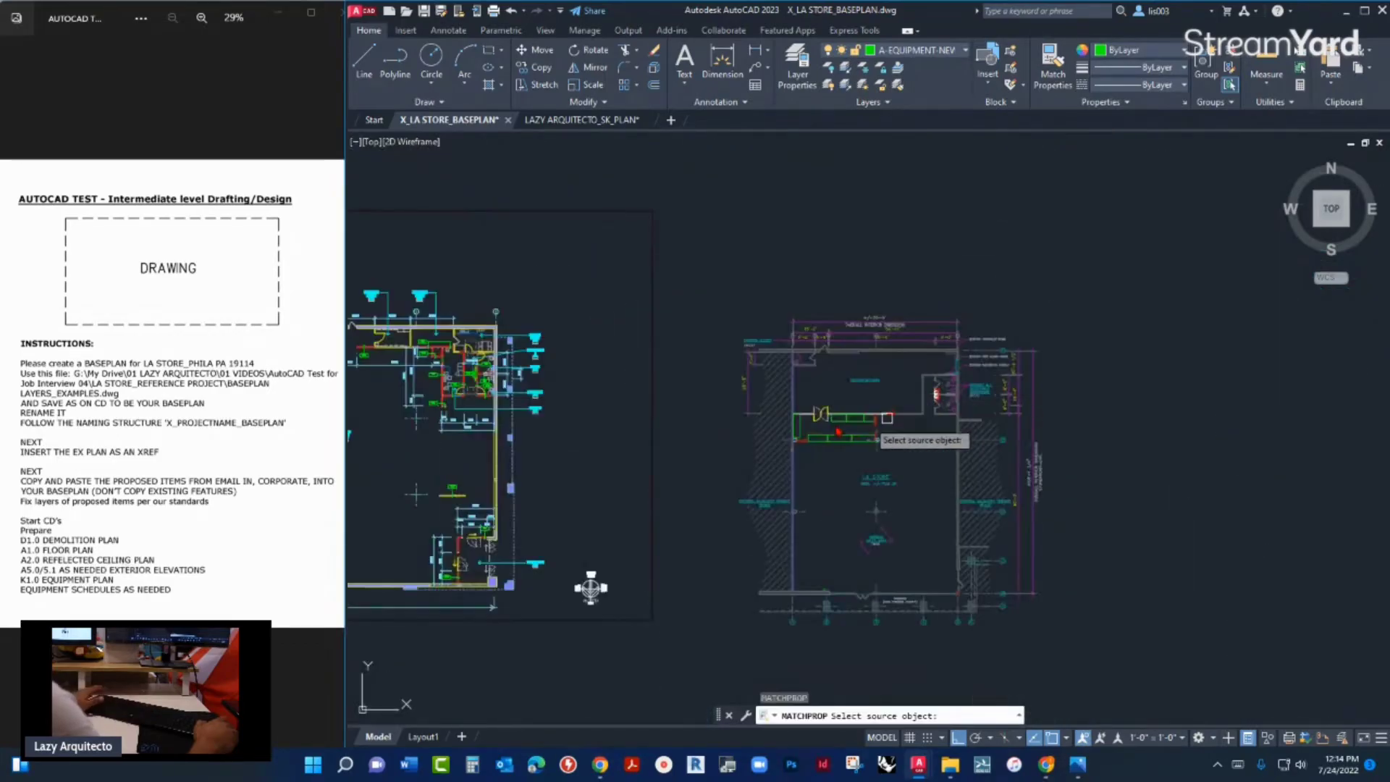
scroll(456, 280, up, 2)
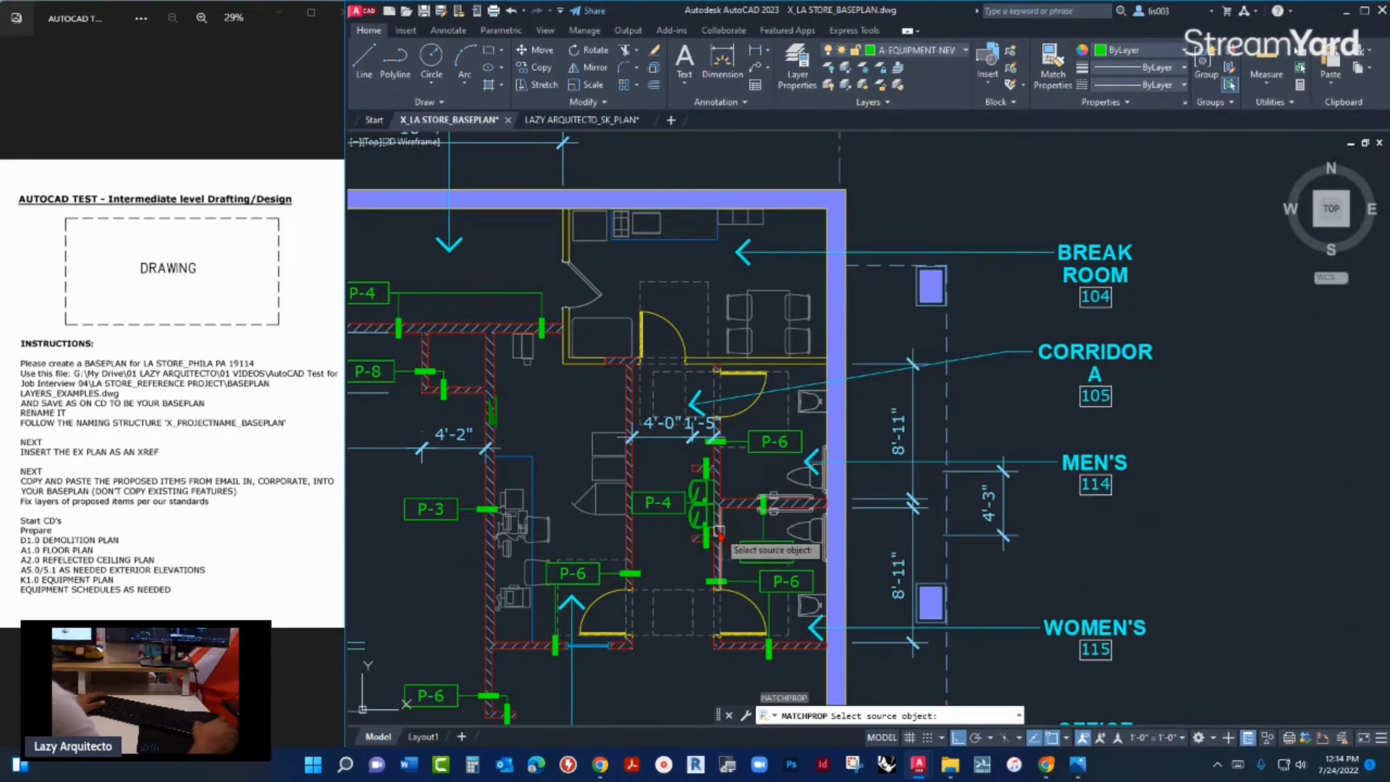
scroll(715, 525, up, 6)
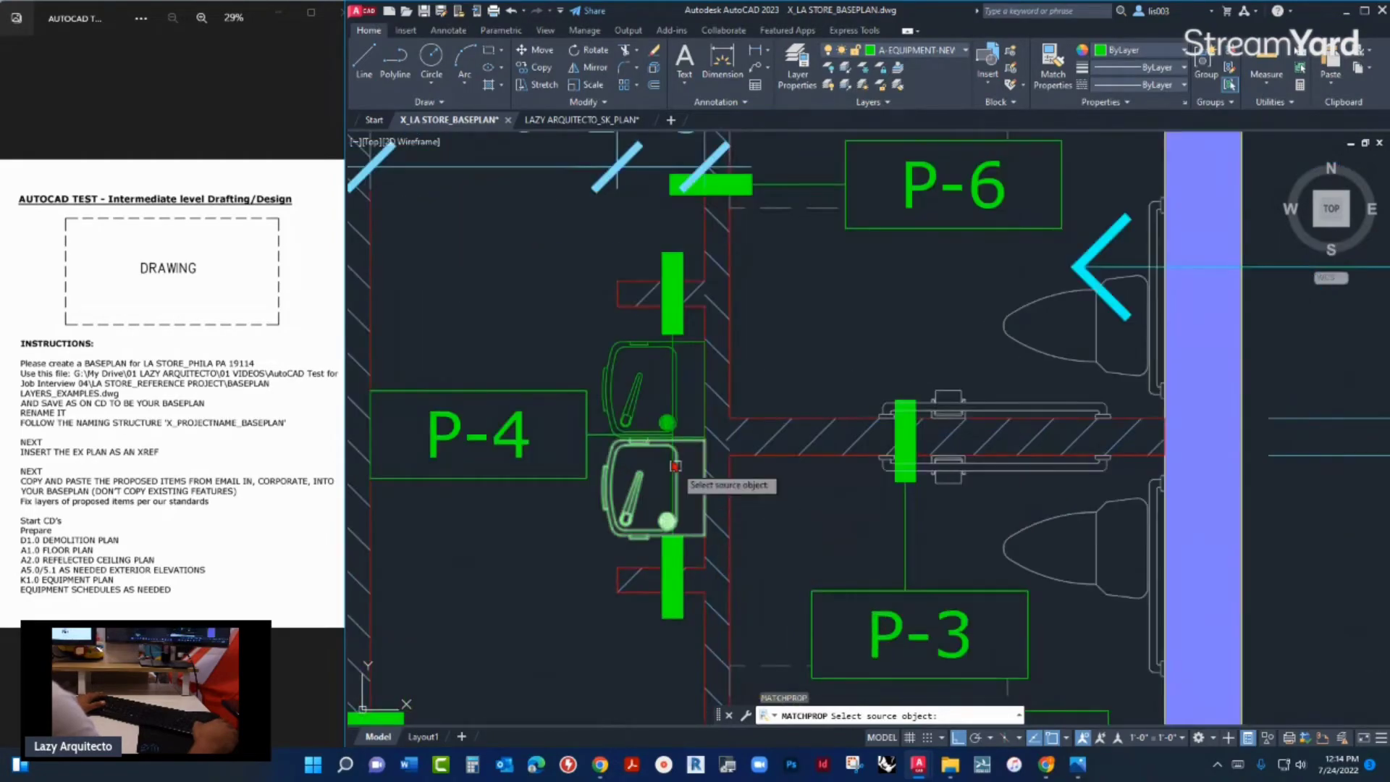
click(612, 366)
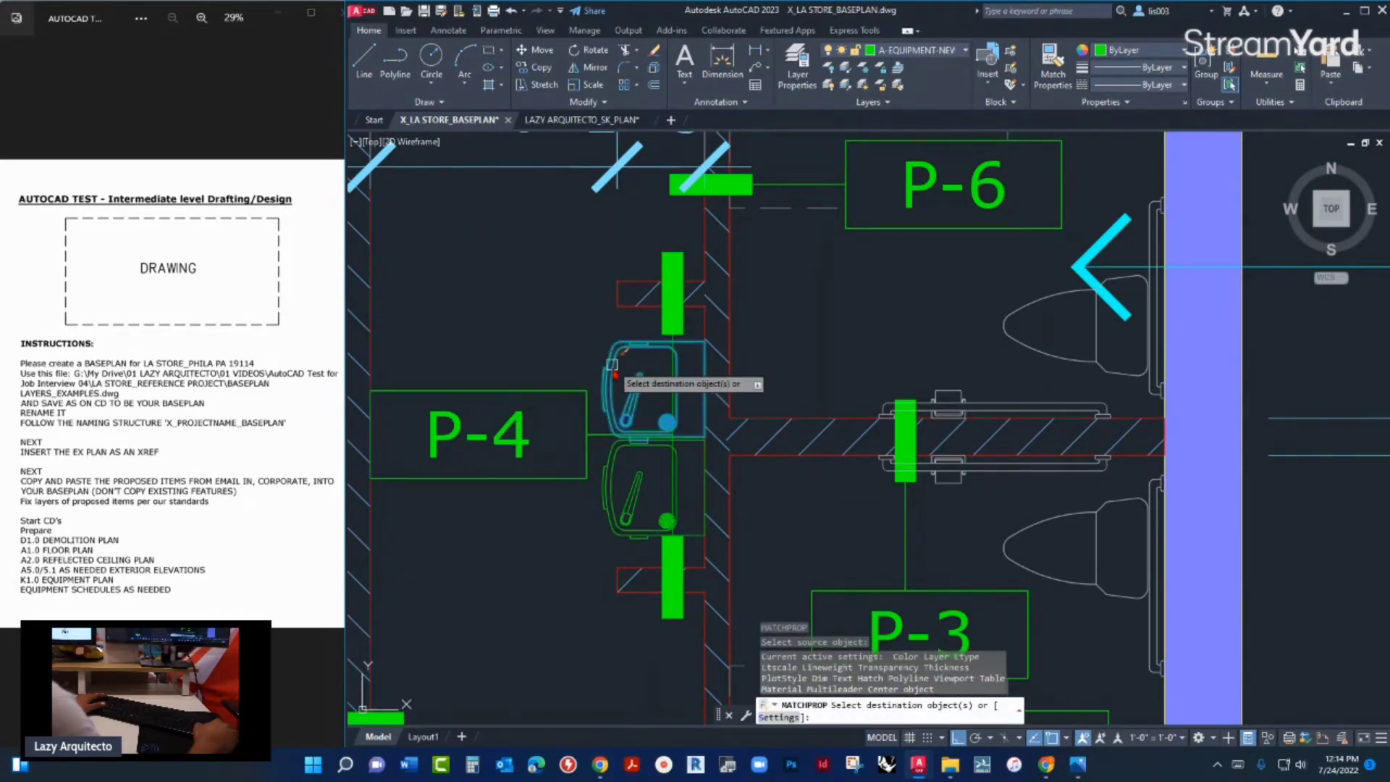
scroll(611, 365, down, 5)
scroll(667, 589, up, 2)
scroll(865, 445, up, 5)
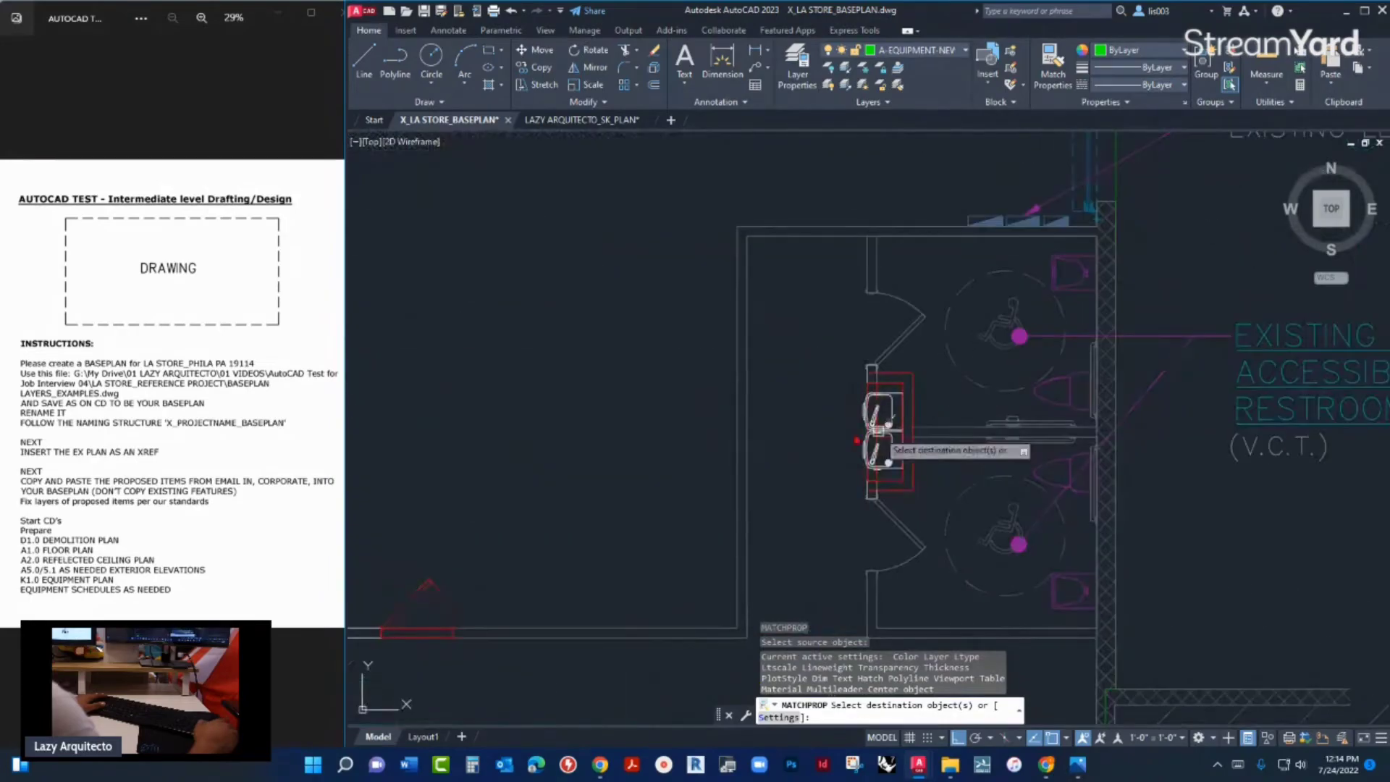
scroll(878, 440, up, 6)
click(1069, 400)
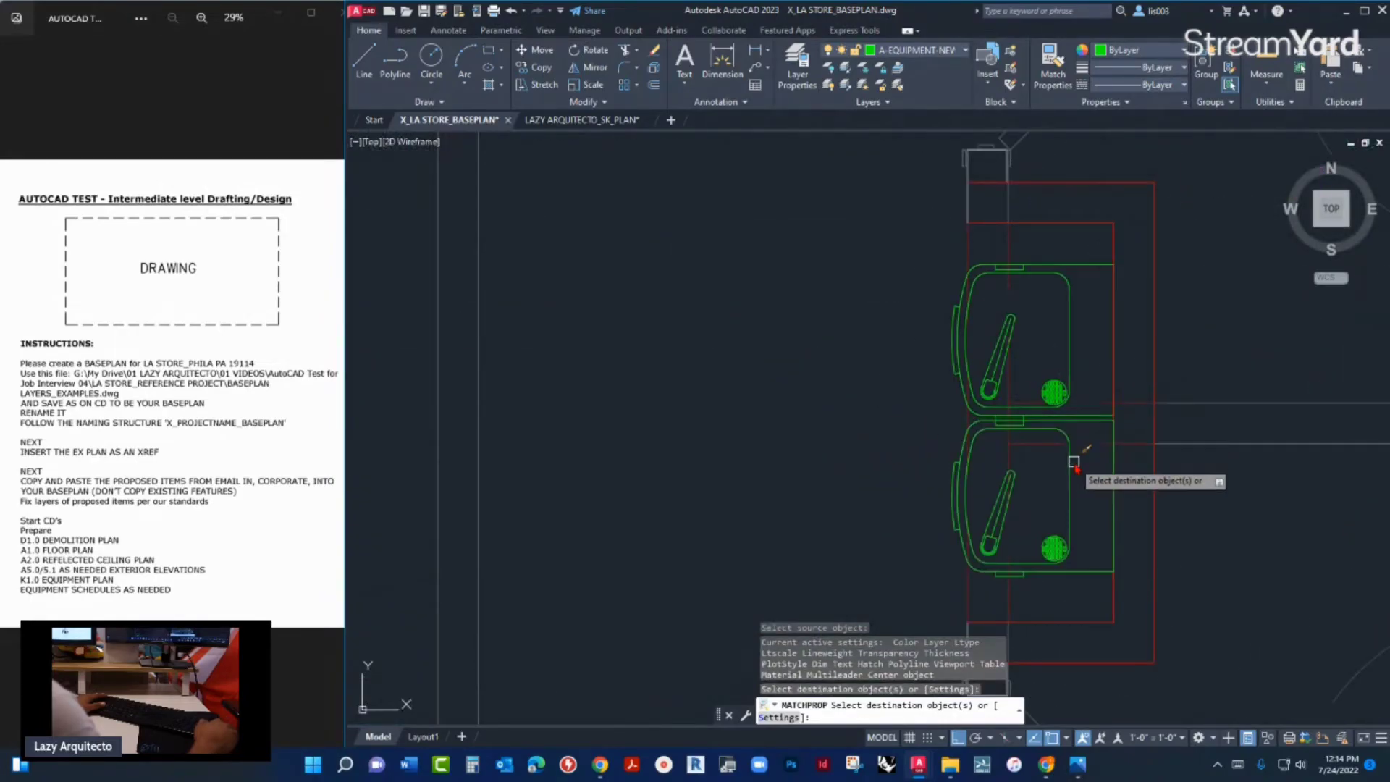
click(1073, 467)
key(Return)
- Select the lower toilet to confirm it now sits on layer A-PLUMBING-NEW
click(1073, 475)
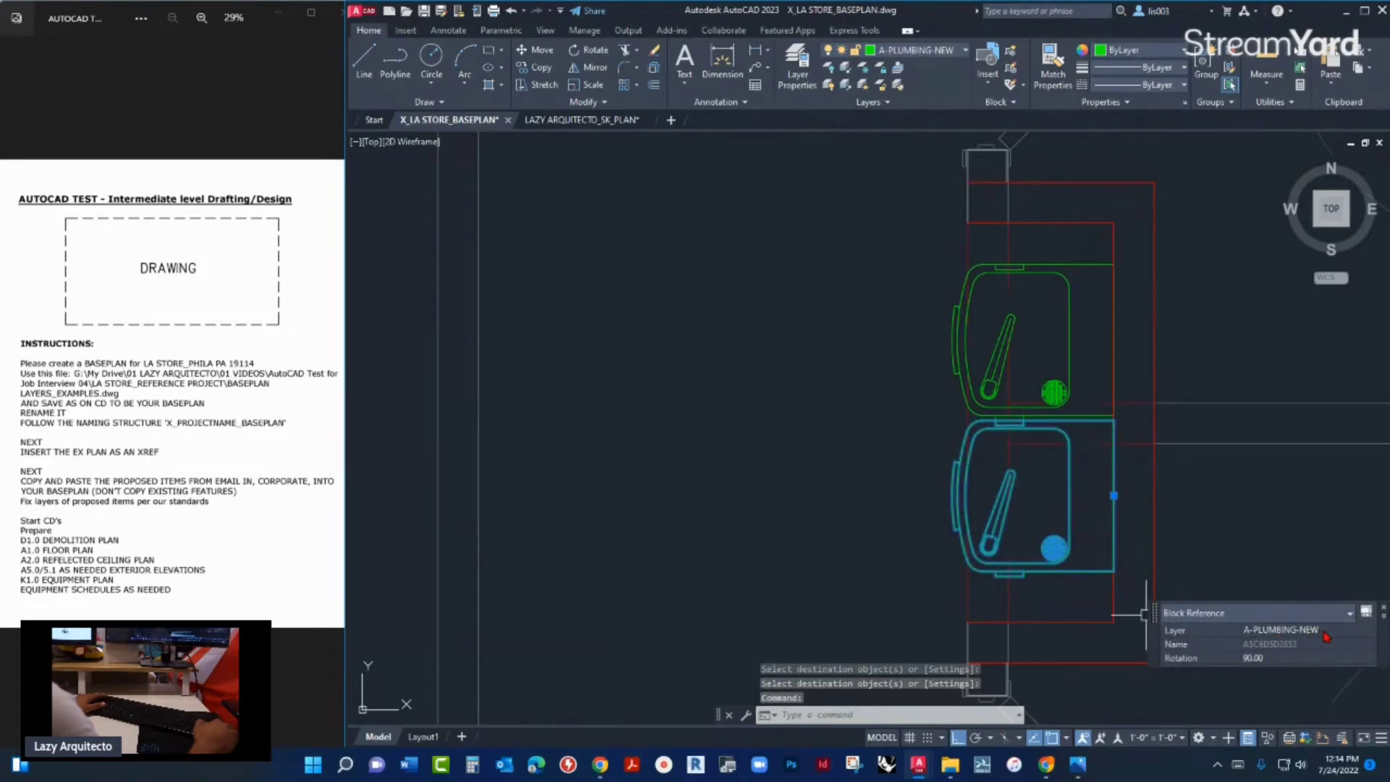
key(Escape)
scroll(929, 398, down, 5)
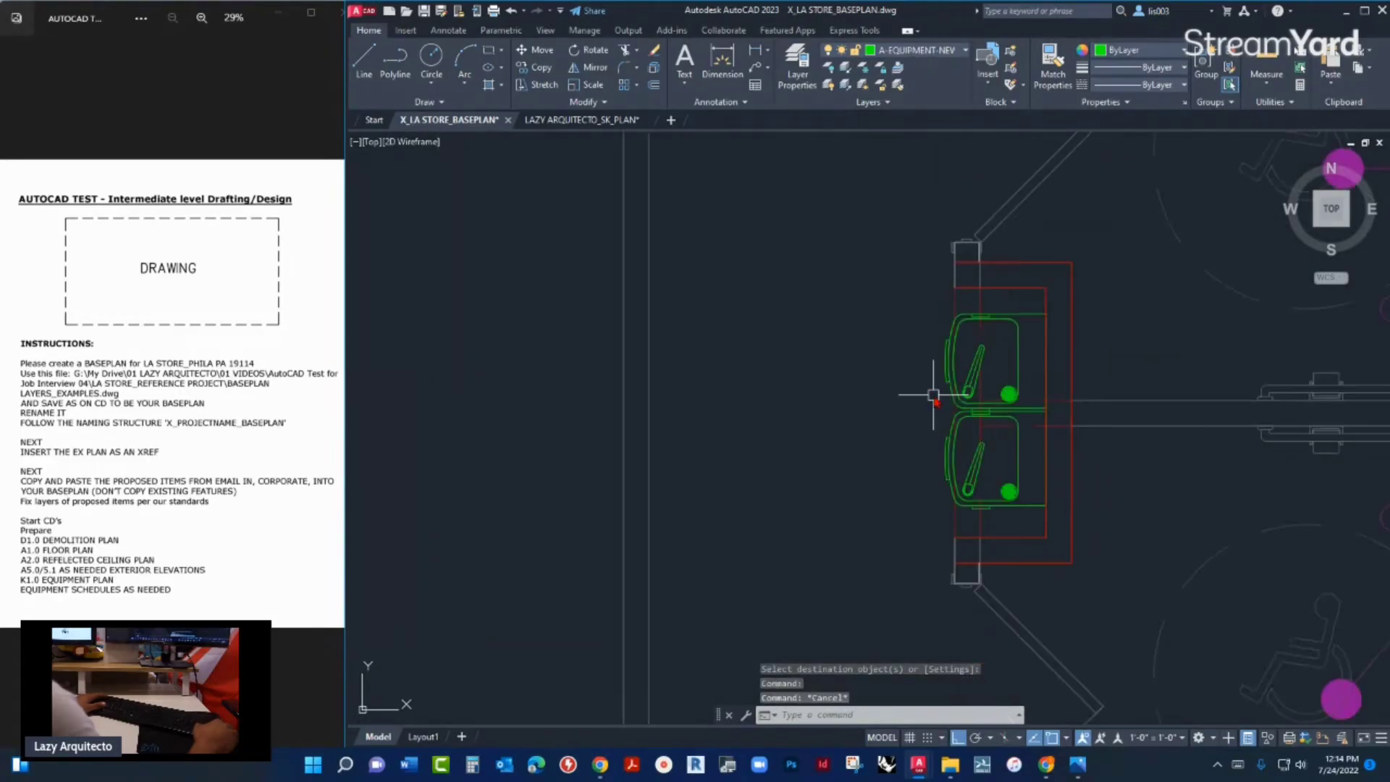
scroll(930, 399, down, 3)
scroll(748, 472, up, 2)
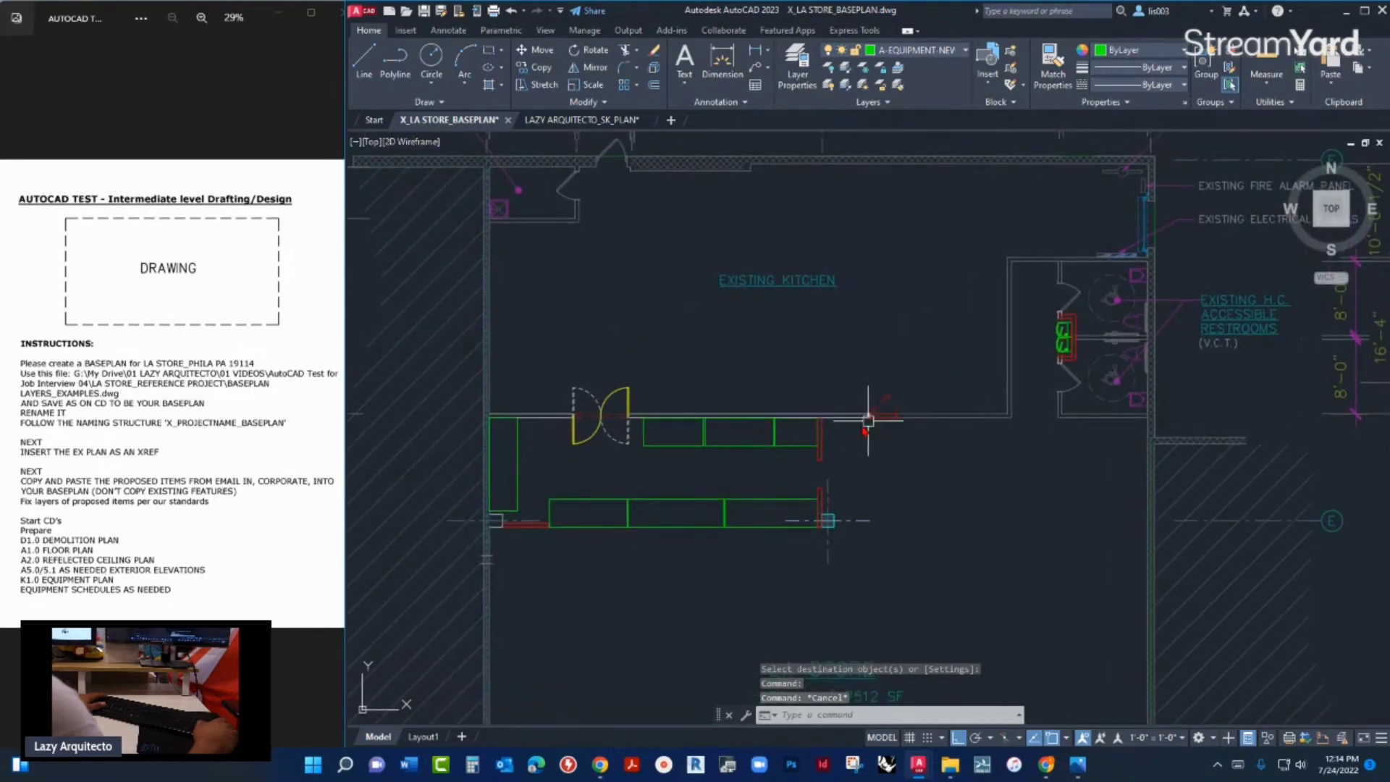
middle_drag(577, 427, 682, 399)
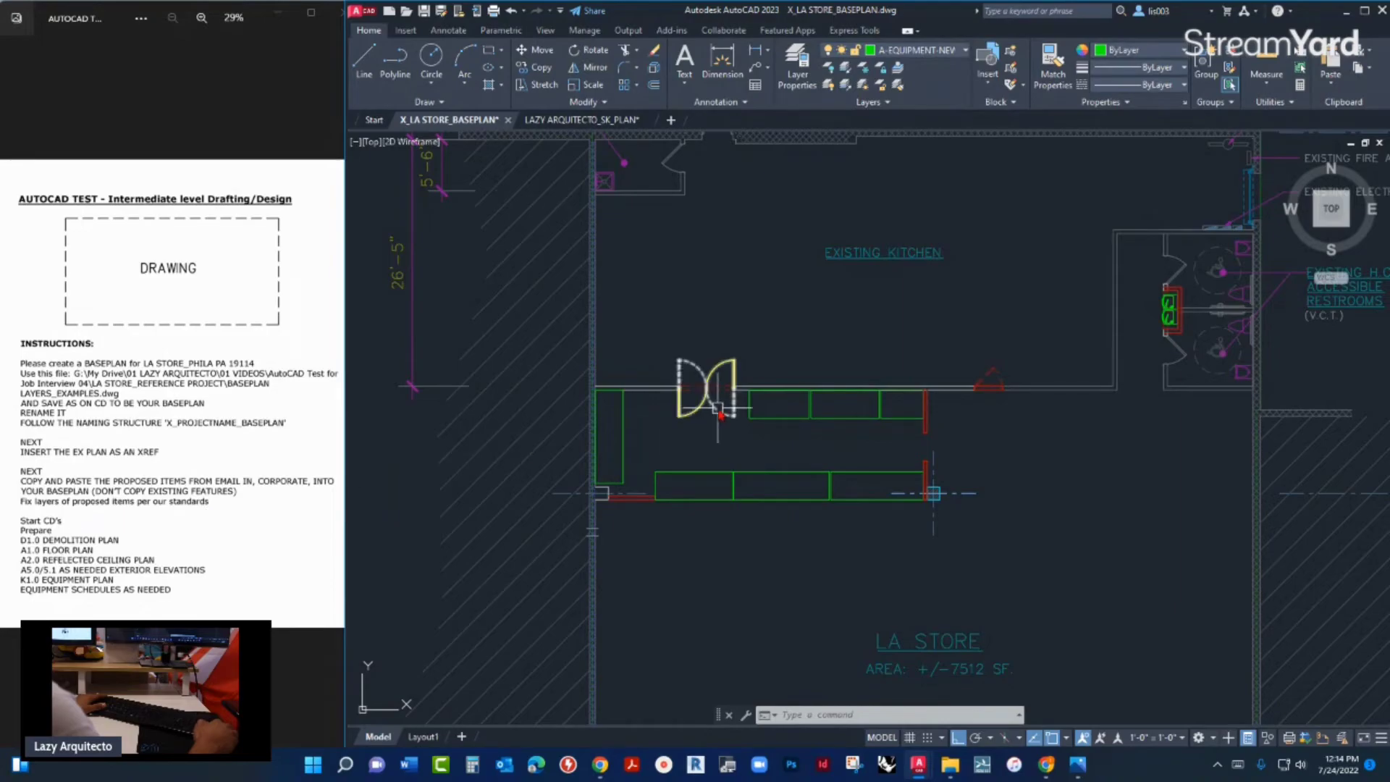
scroll(724, 409, down, 6)
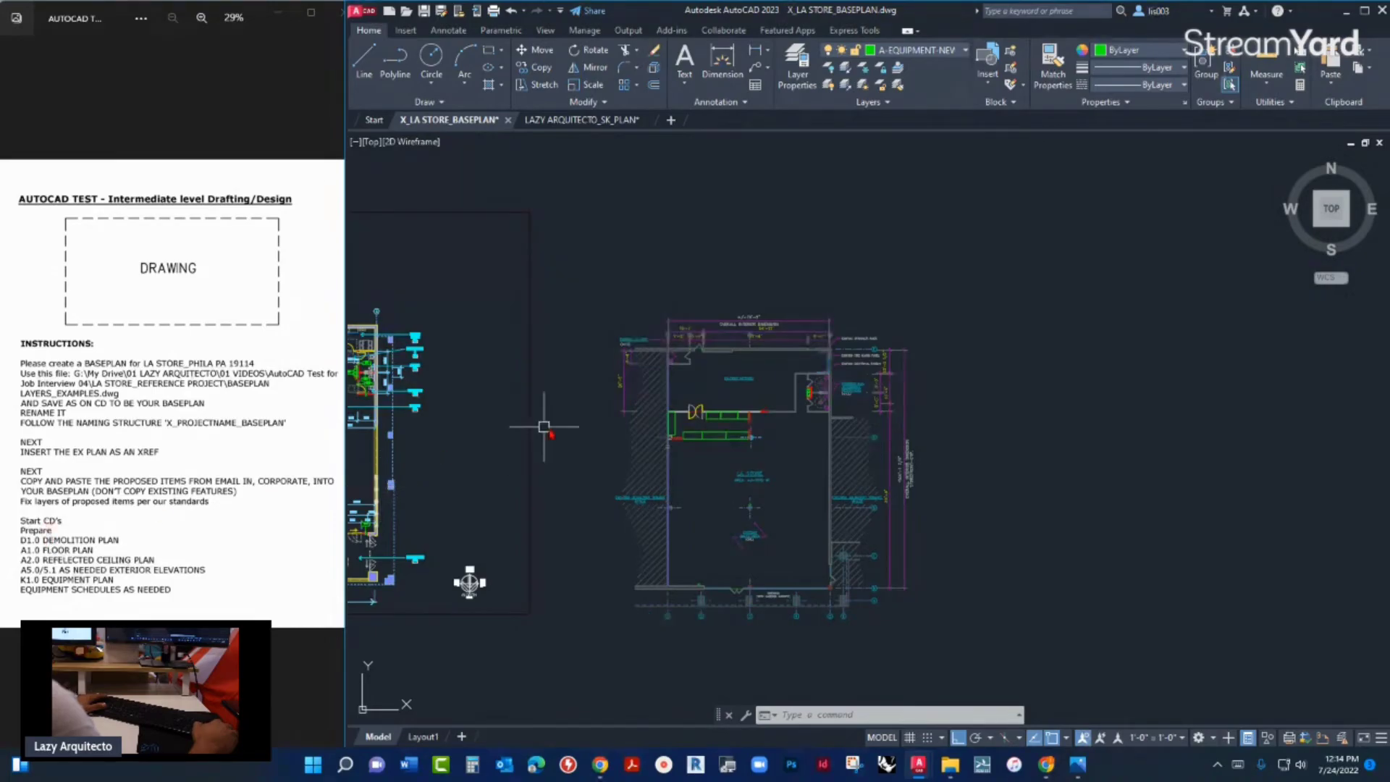
middle_drag(552, 427, 688, 440)
scroll(716, 445, down, 2)
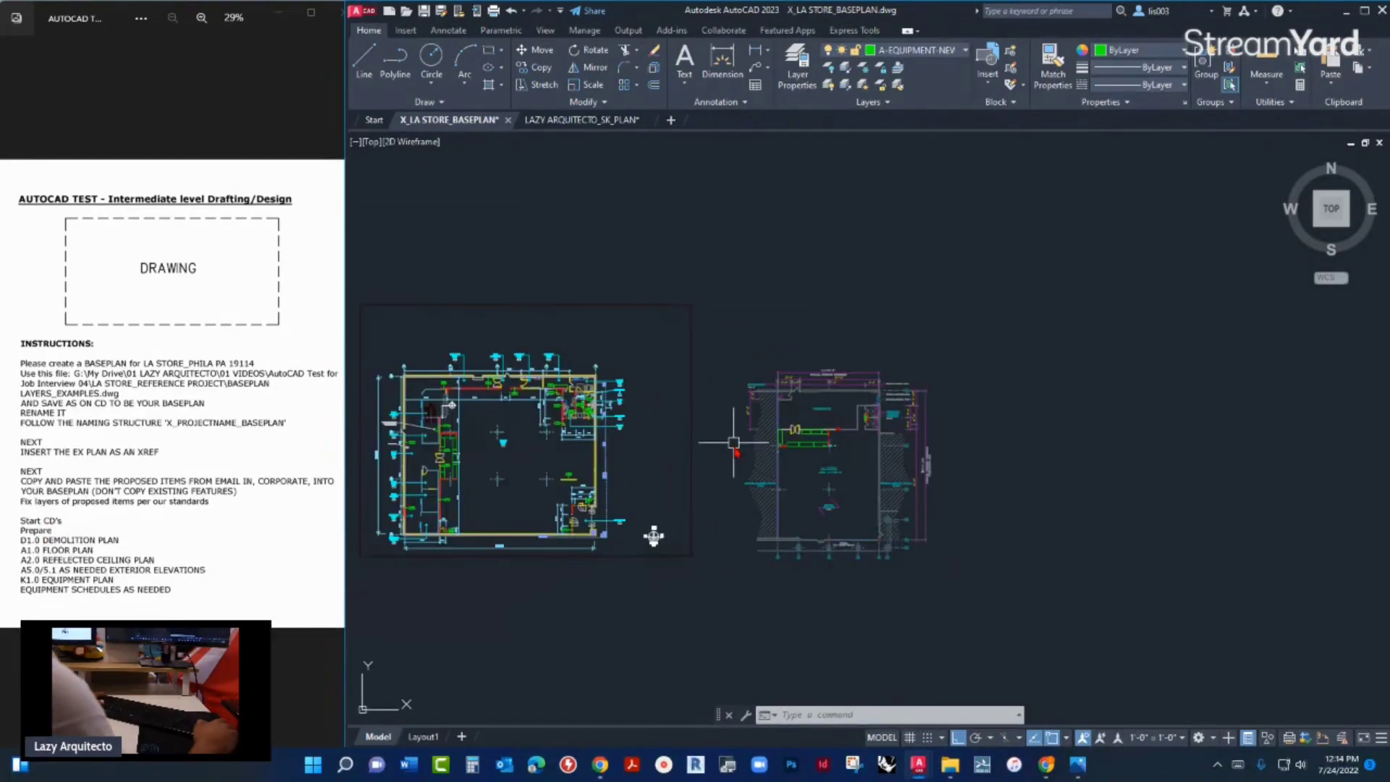
middle_drag(745, 478, 859, 475)
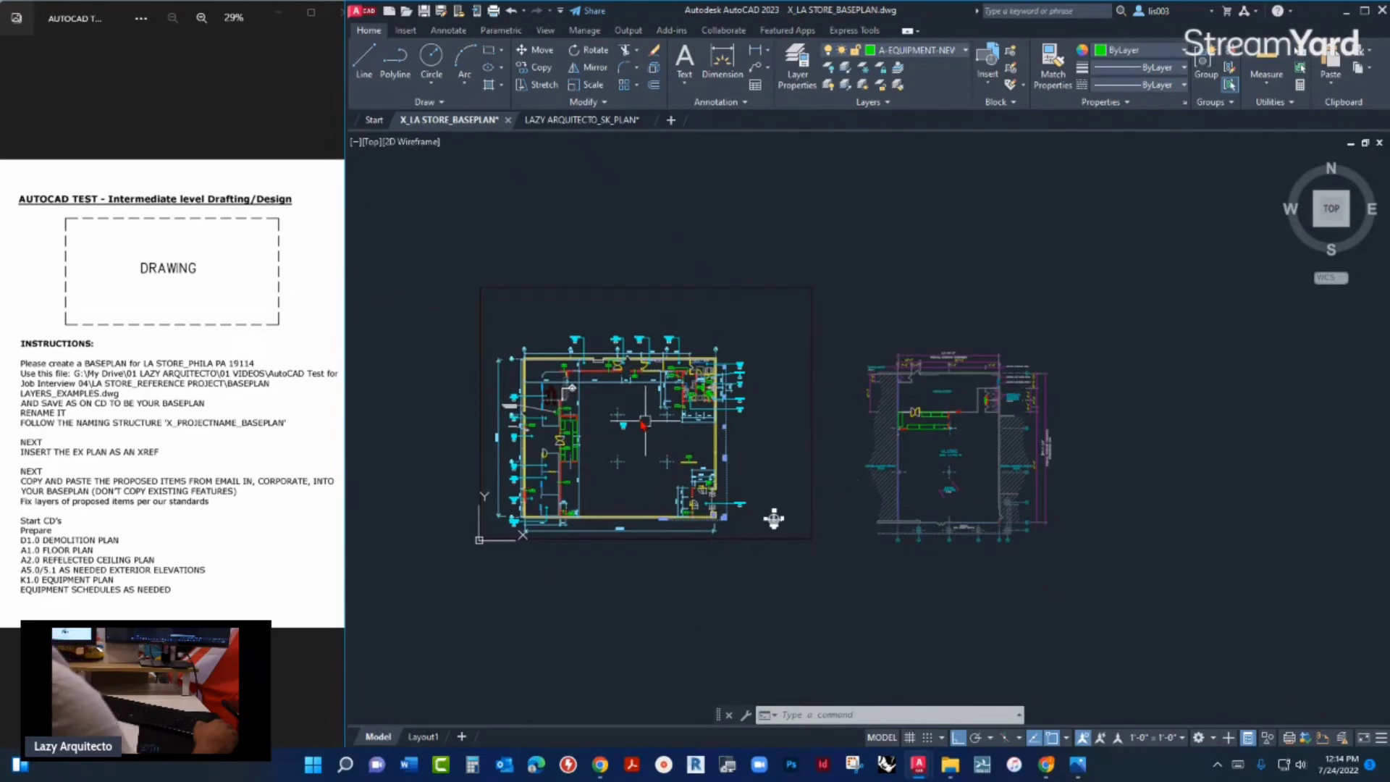
middle_drag(634, 389, 634, 452)
- Erase the left-hand plan's 749 objects with a crossing window
click(848, 618)
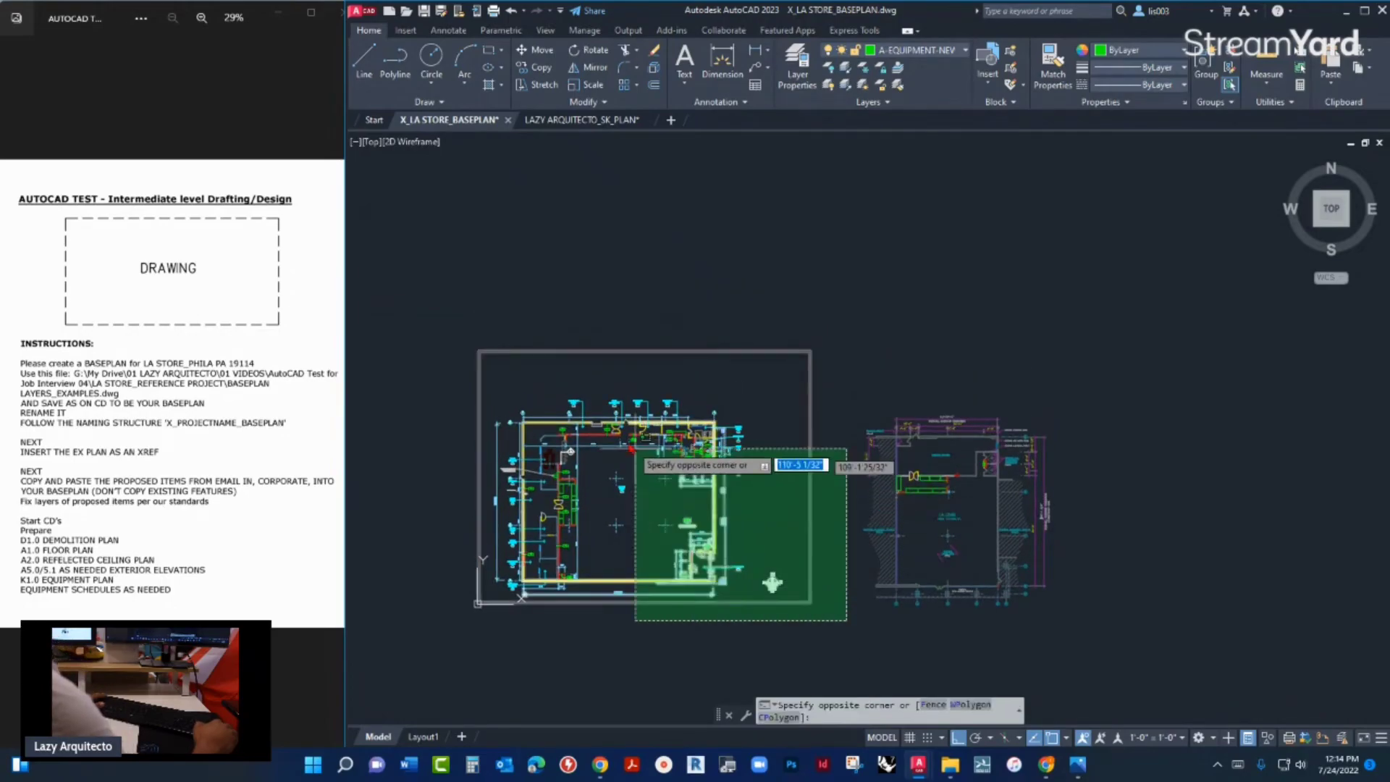
click(506, 384)
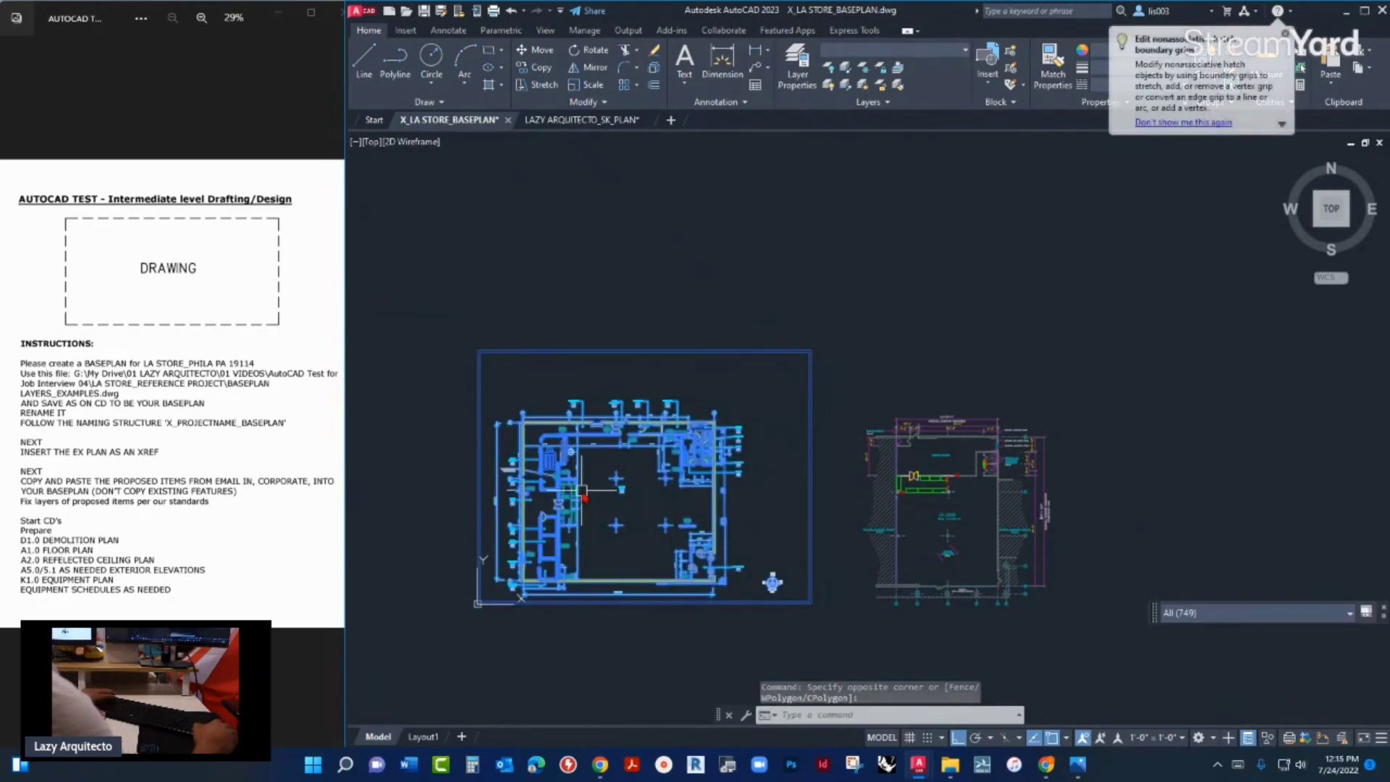
key(Delete)
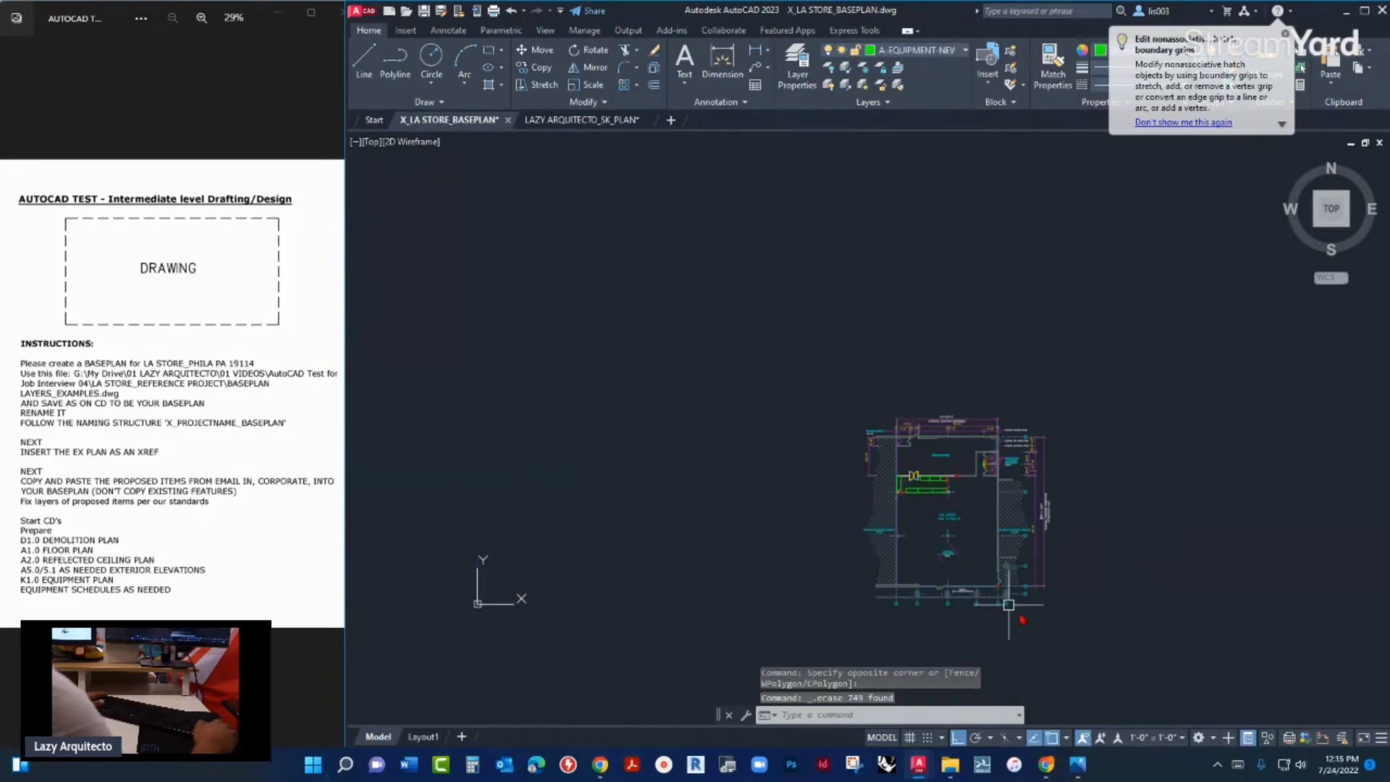
- Move the store plan by its lower-left corner to the origin, then zoom extents
click(1080, 643)
click(824, 348)
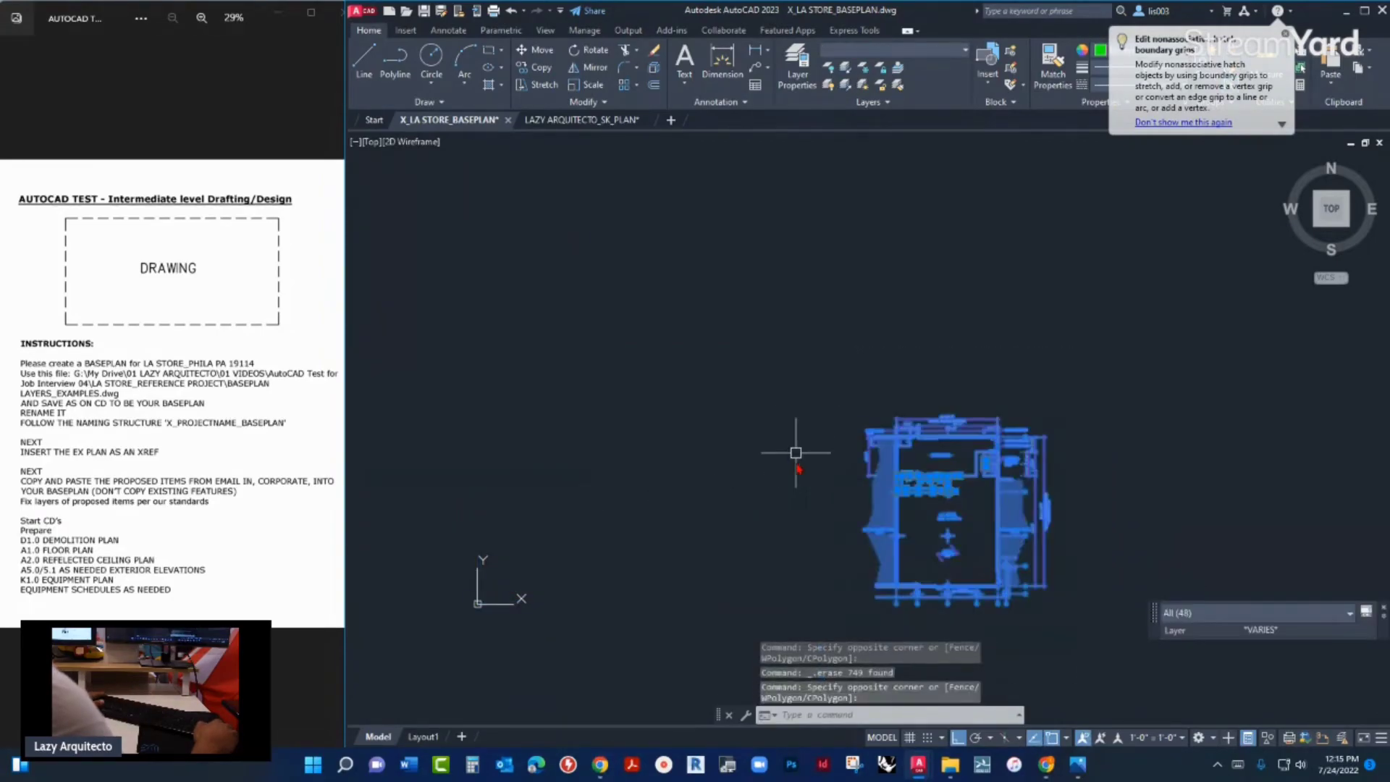
middle_drag(784, 527, 786, 426)
text(m)
key(Return)
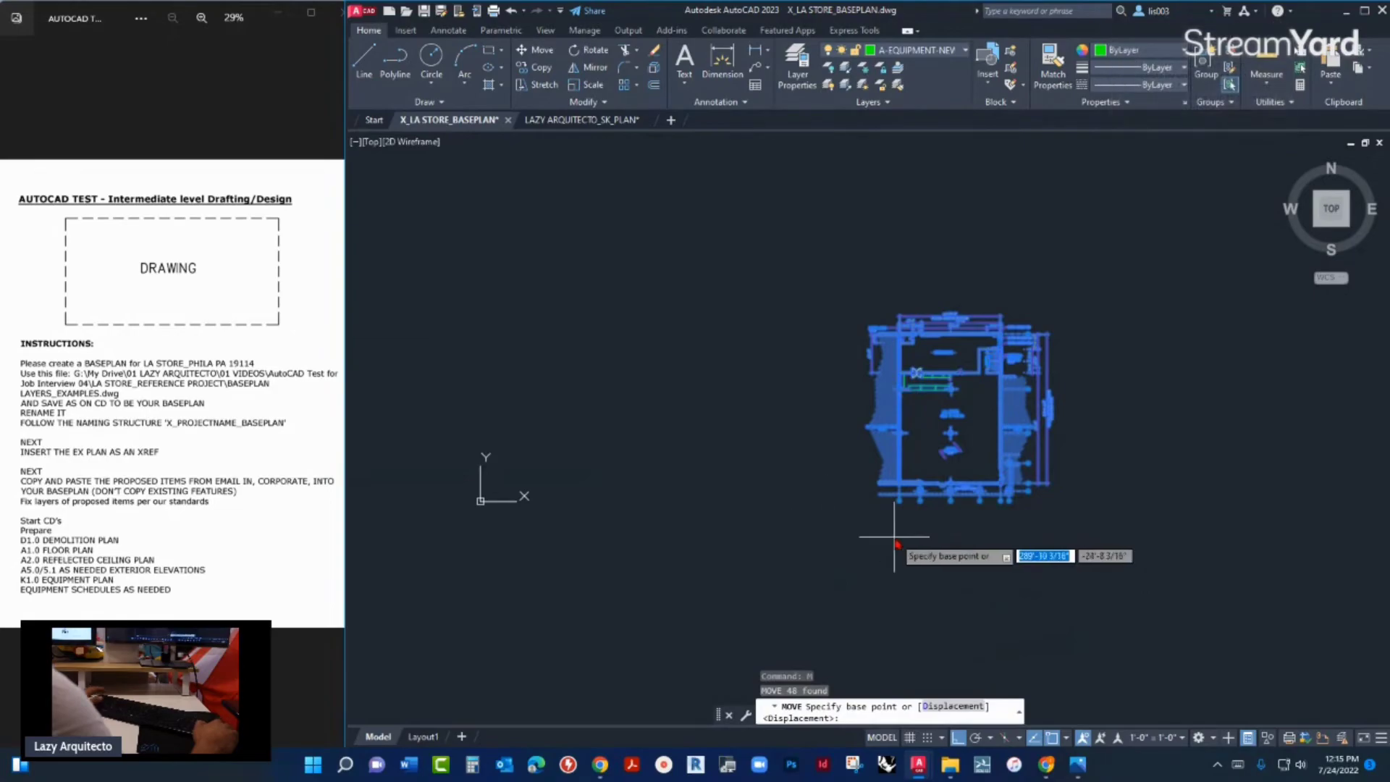
click(872, 499)
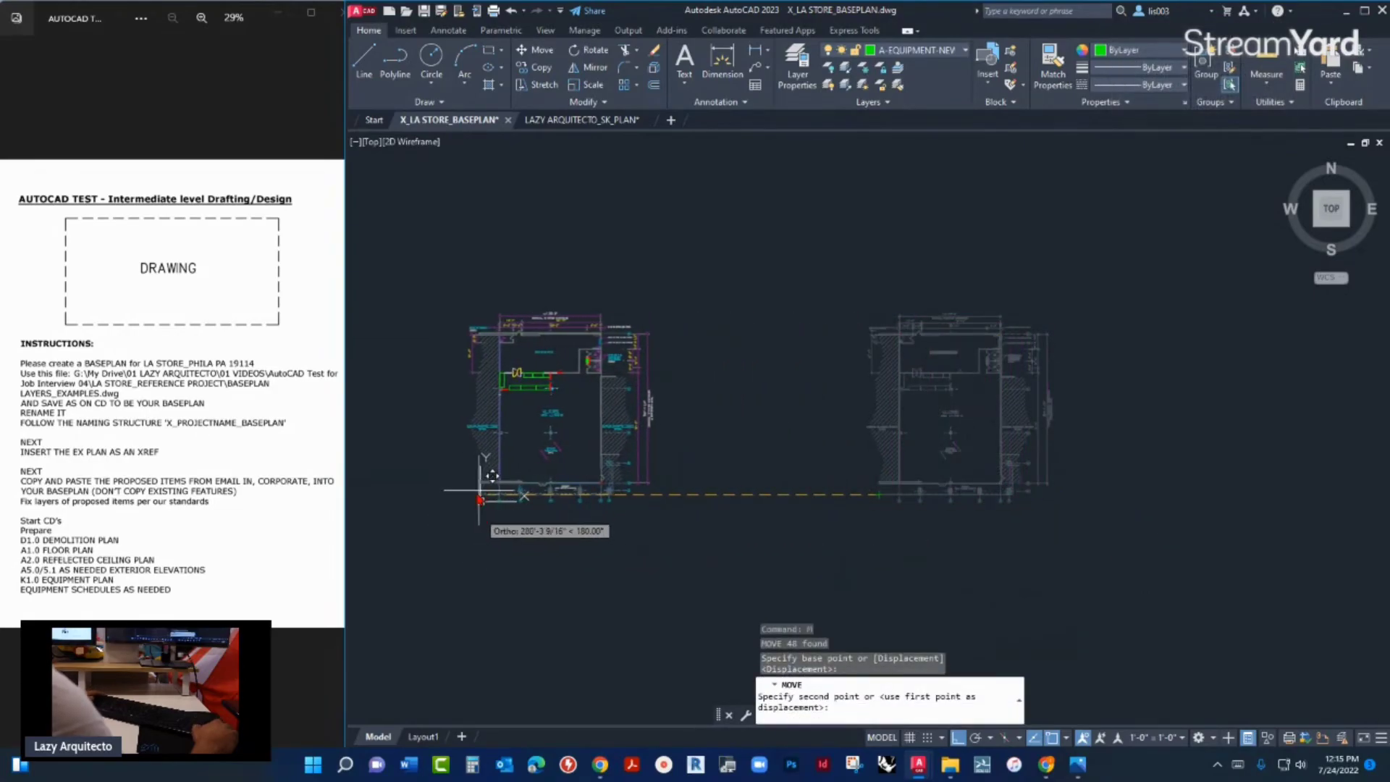
scroll(481, 501, up, 2)
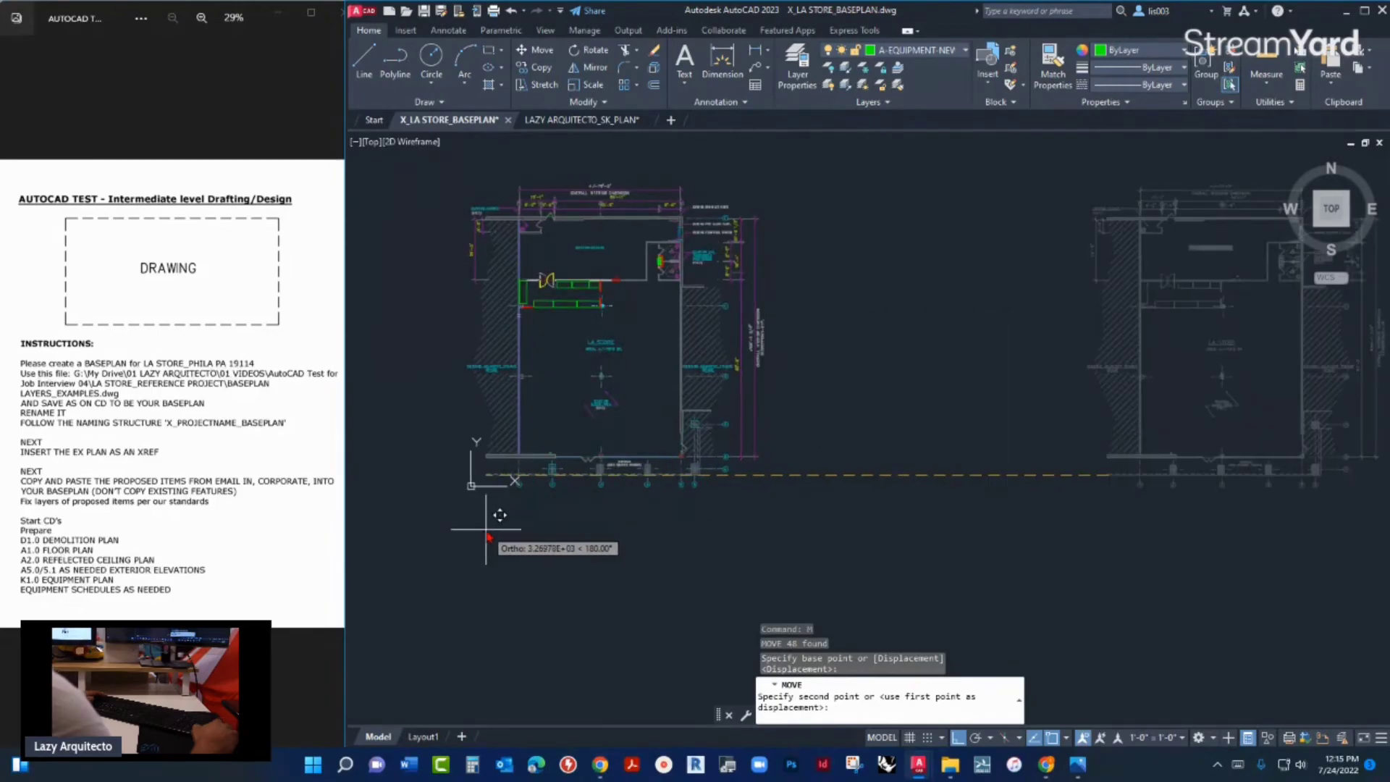
click(503, 528)
click(569, 514)
middle_click(569, 514)
middle_click(569, 514)
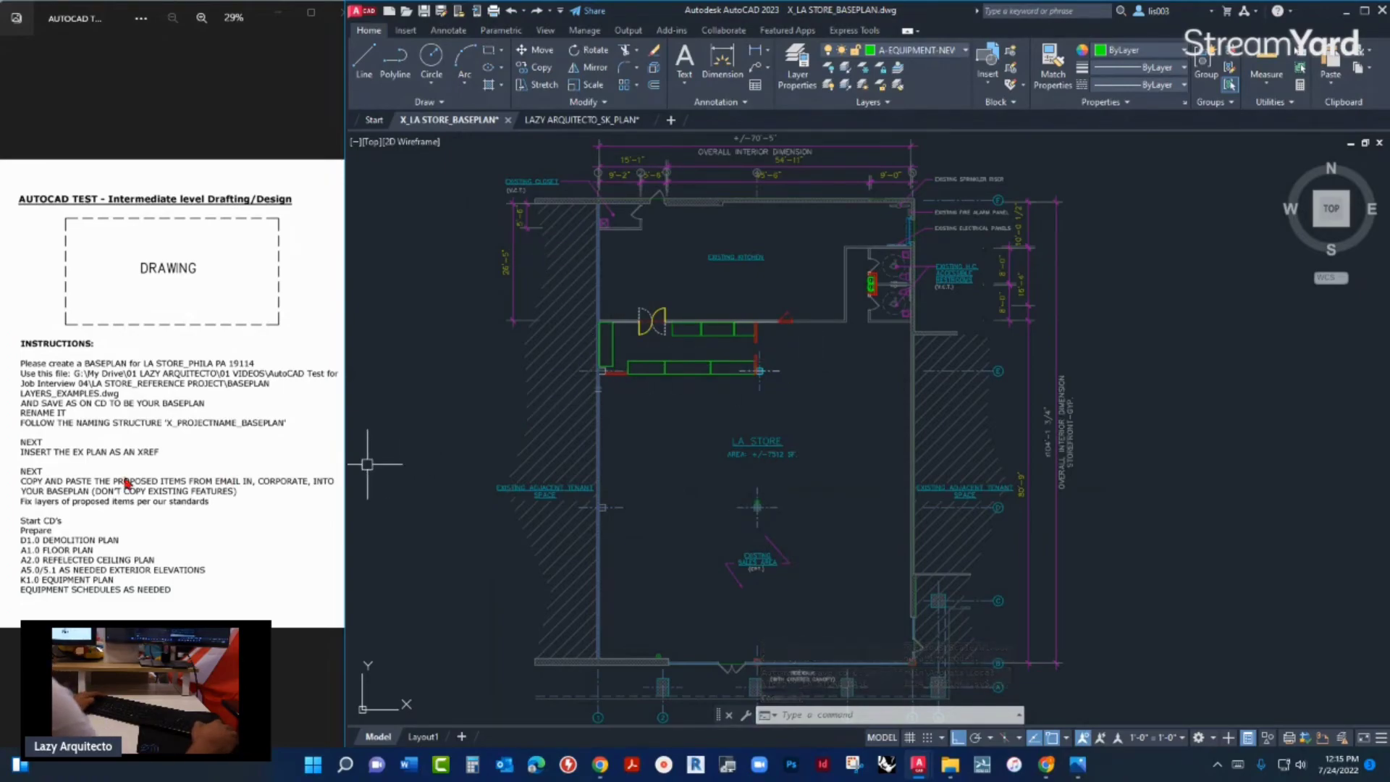
- Close the LAZY ARQUITECTO_SK_PLAN drawing without saving changes
click(584, 121)
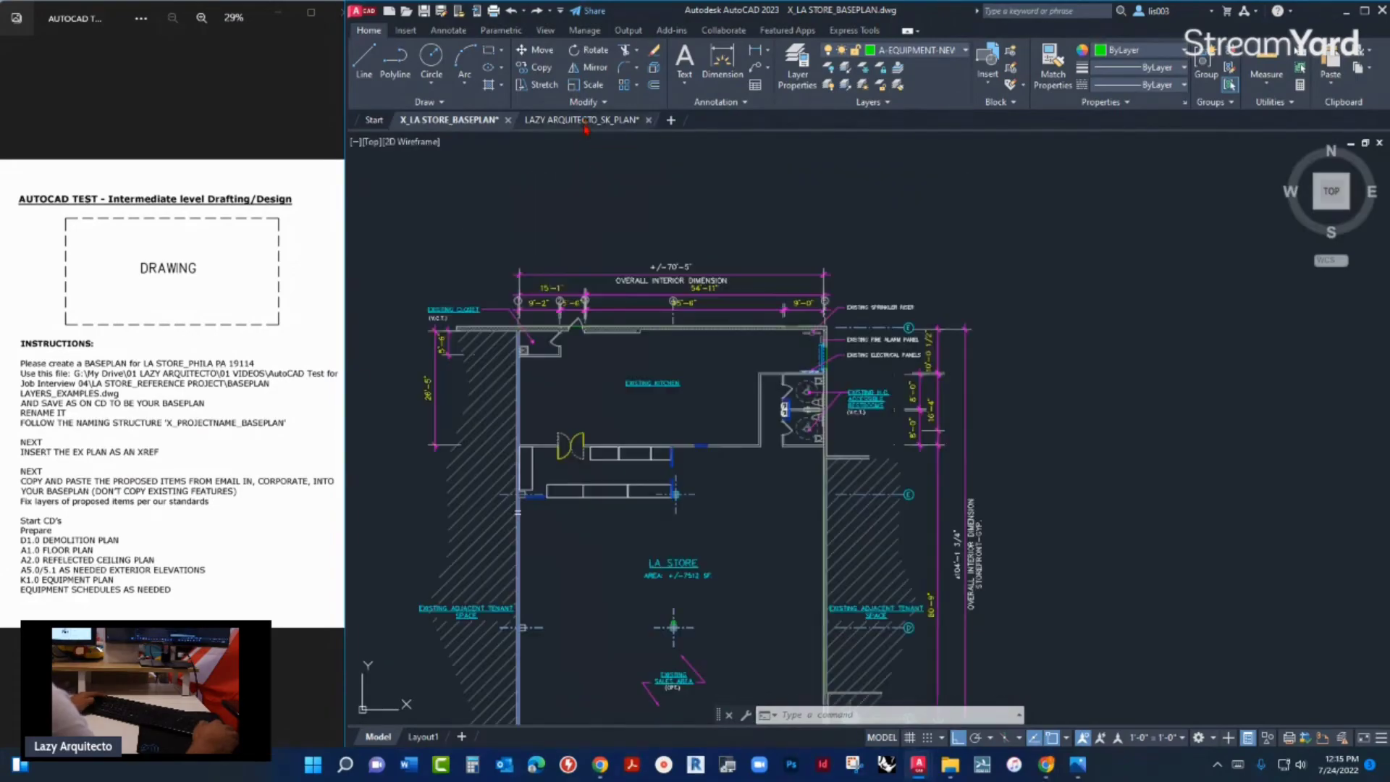
scroll(606, 171, down, 2)
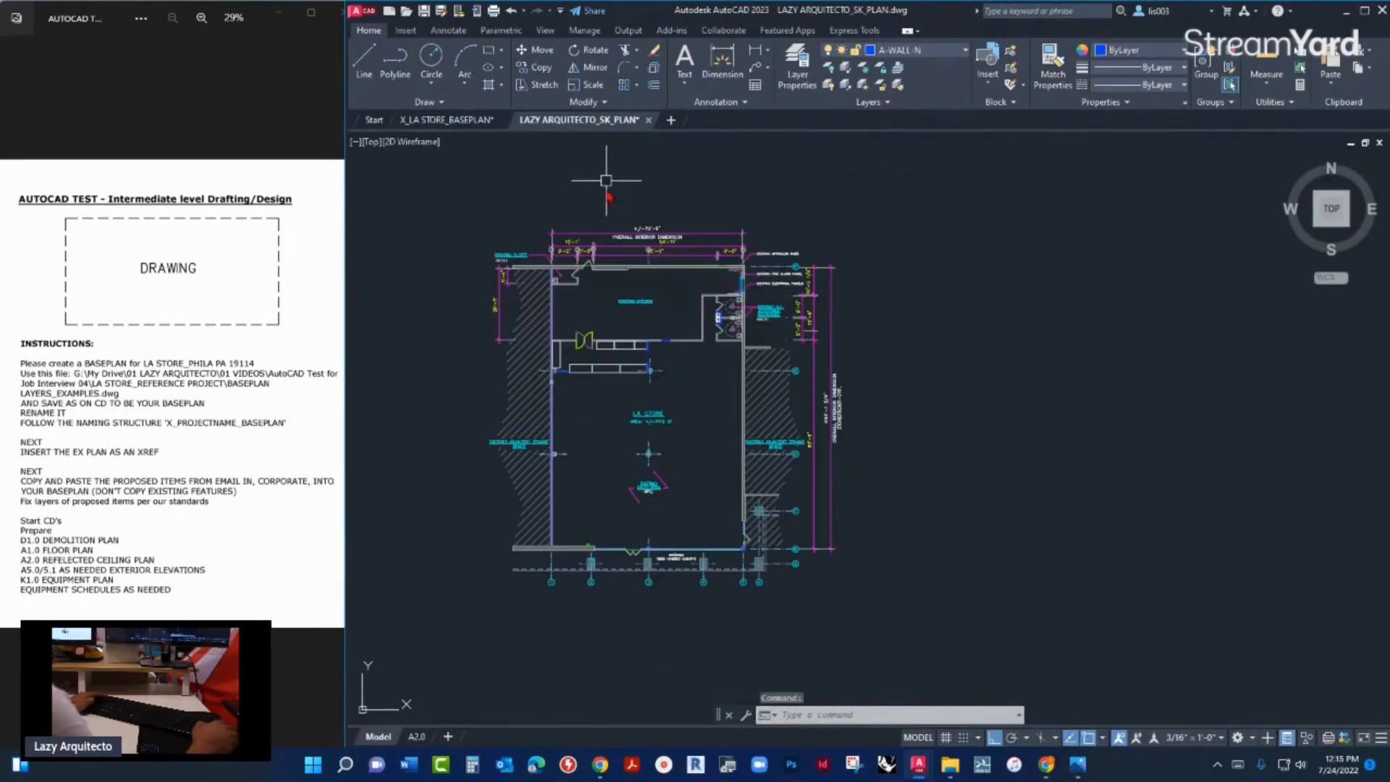
click(649, 120)
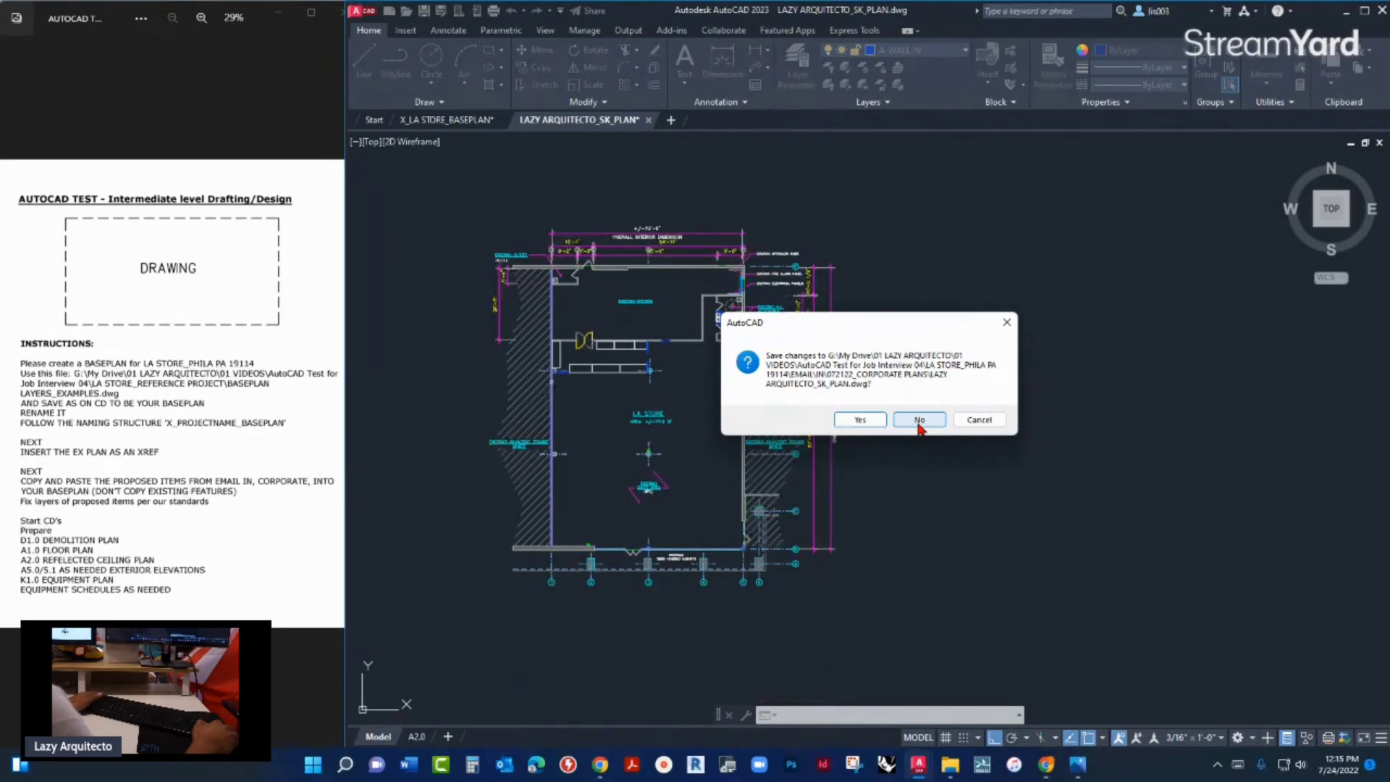
click(918, 422)
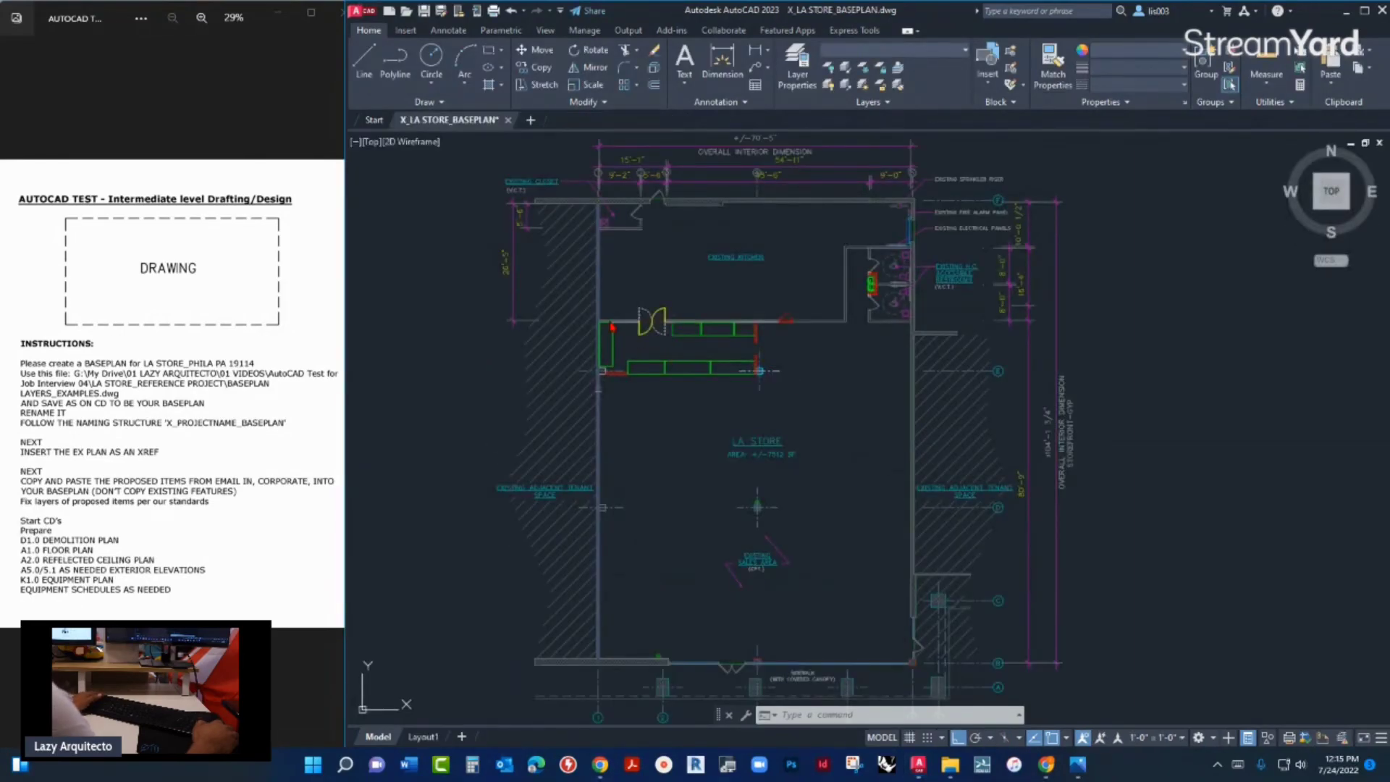
- Close X_LA STORE_BASEPLAN and save its changes
click(508, 121)
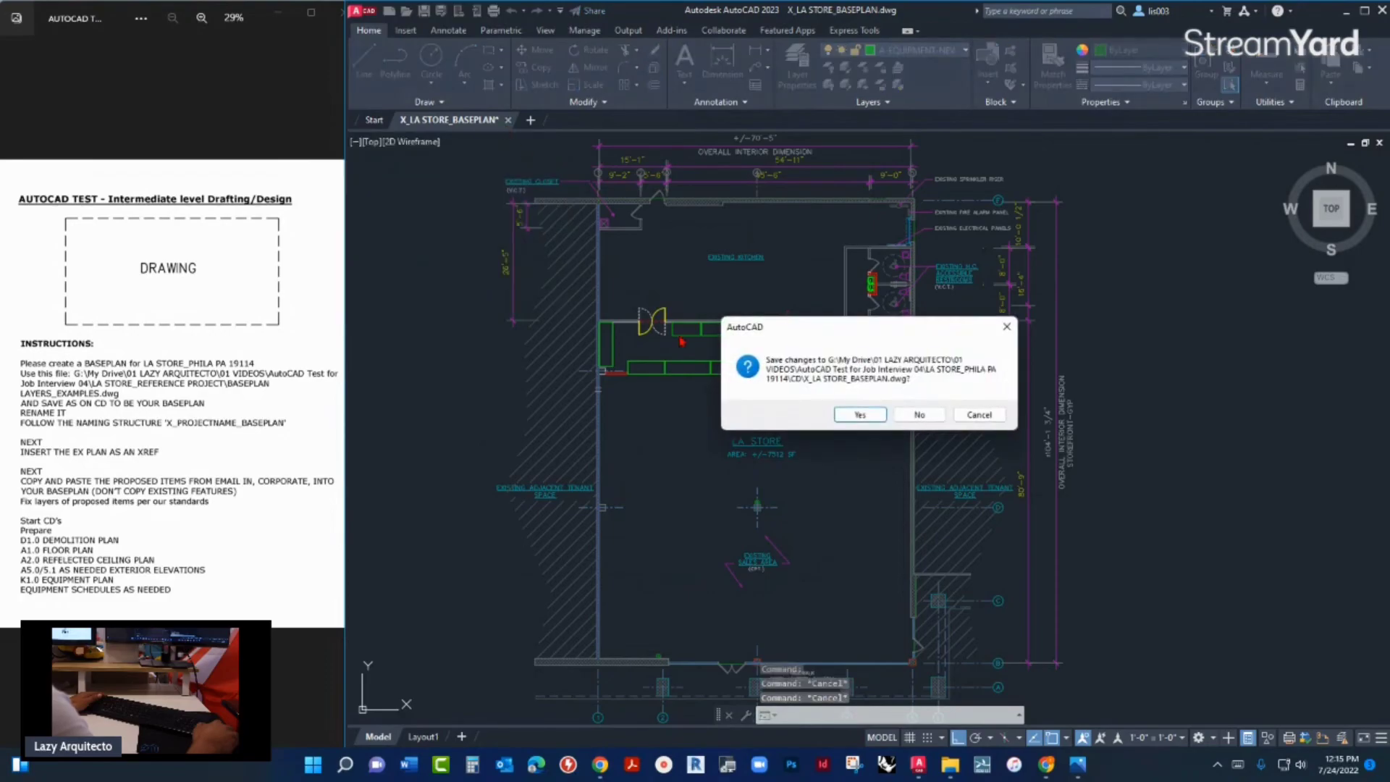
click(860, 416)
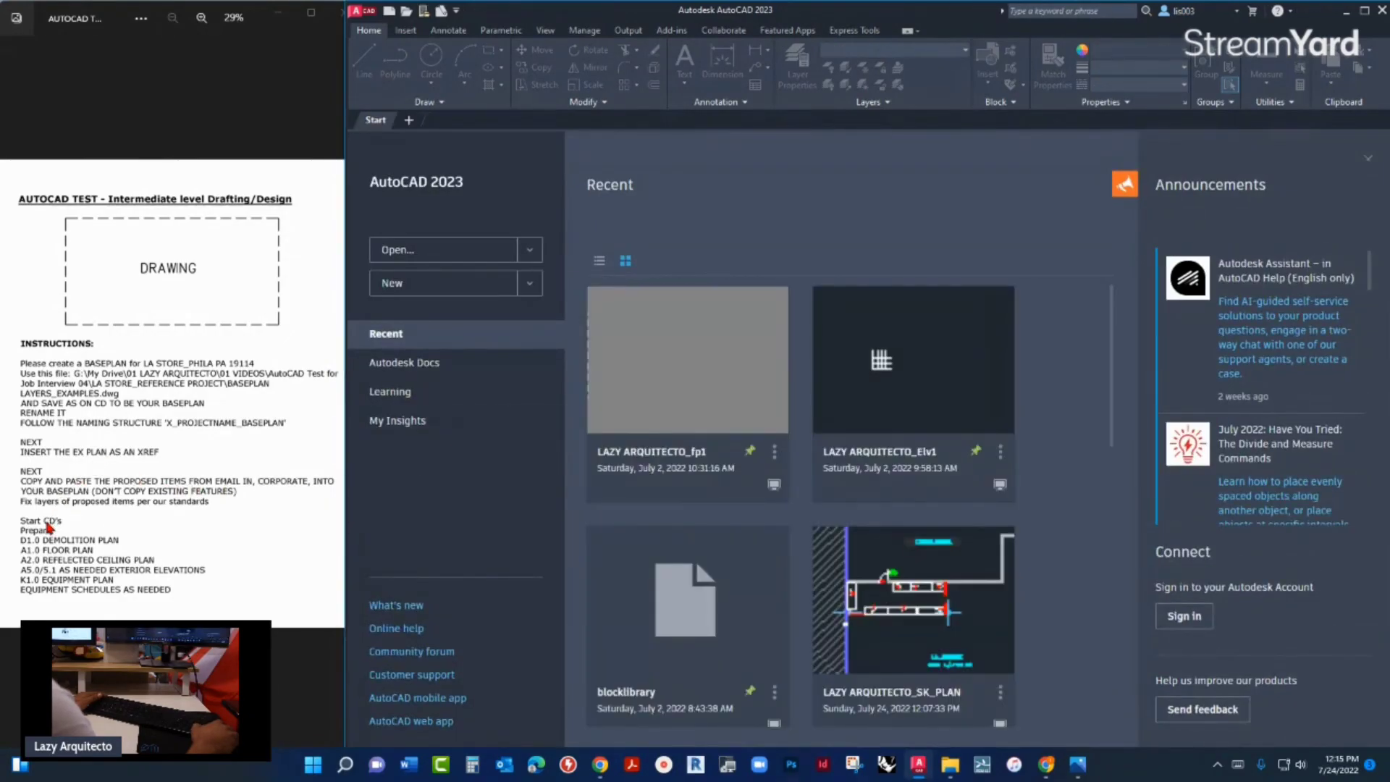
click(48, 527)
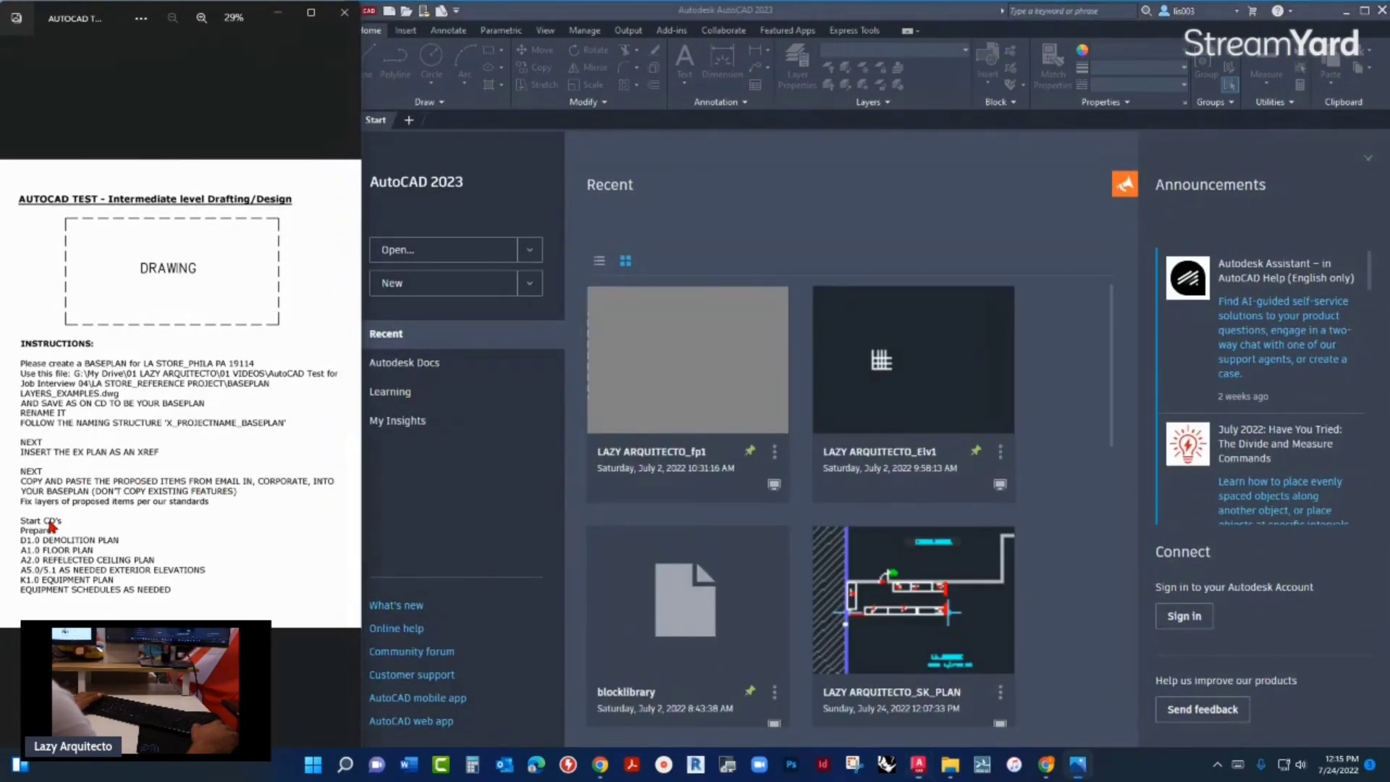